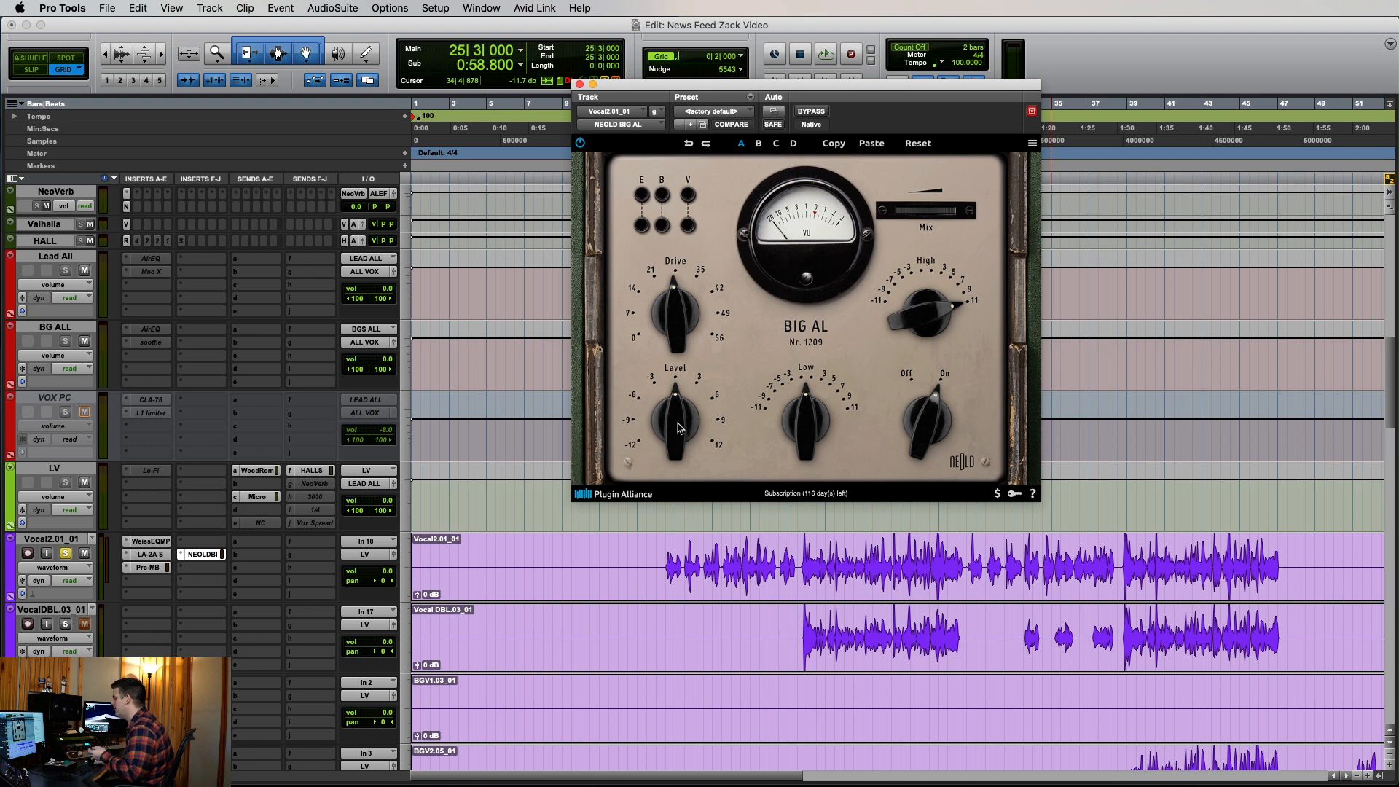
# Raise the Level knob to about 6 dB and reset it to its default
pyautogui.moveTo(678, 430); pyautogui.dragTo(677, 428)
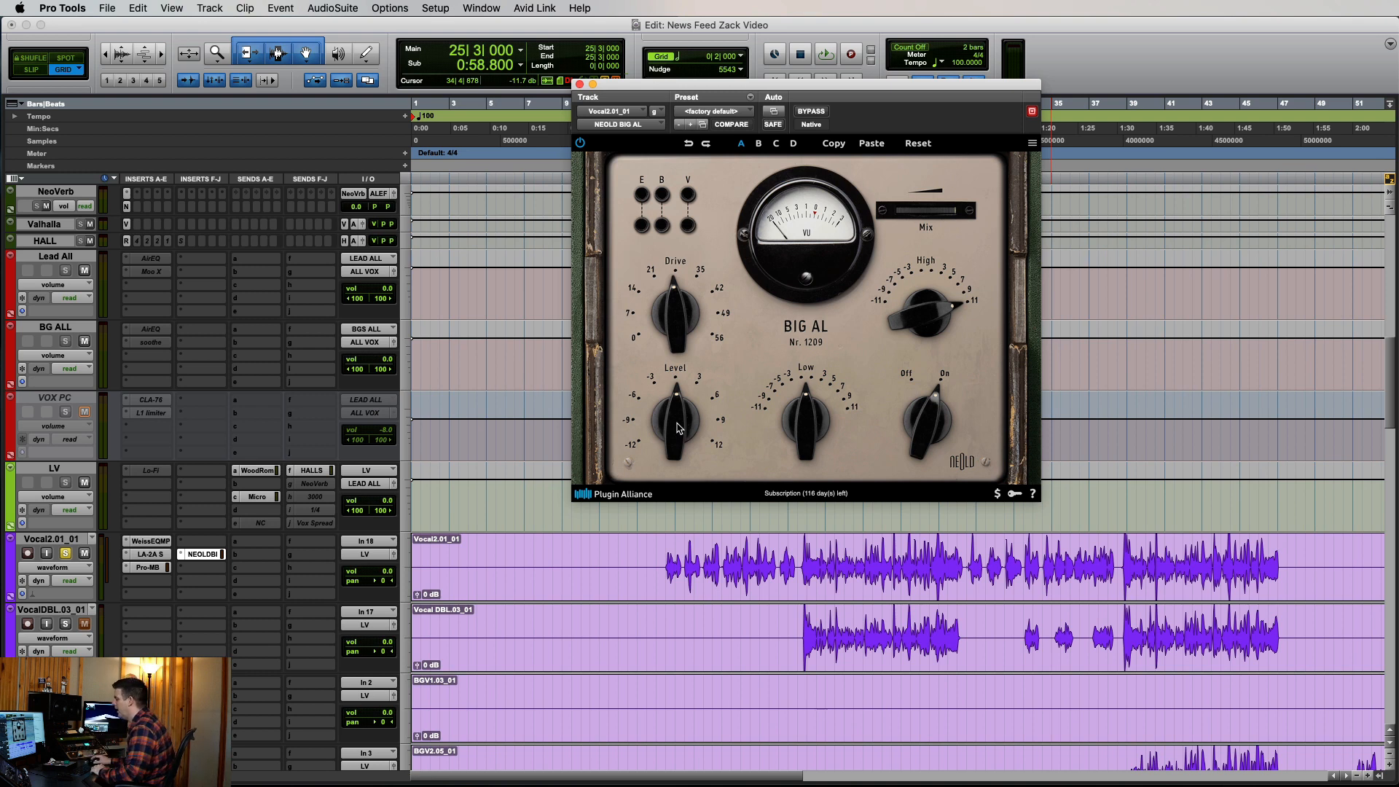
pyautogui.moveTo(678, 428)
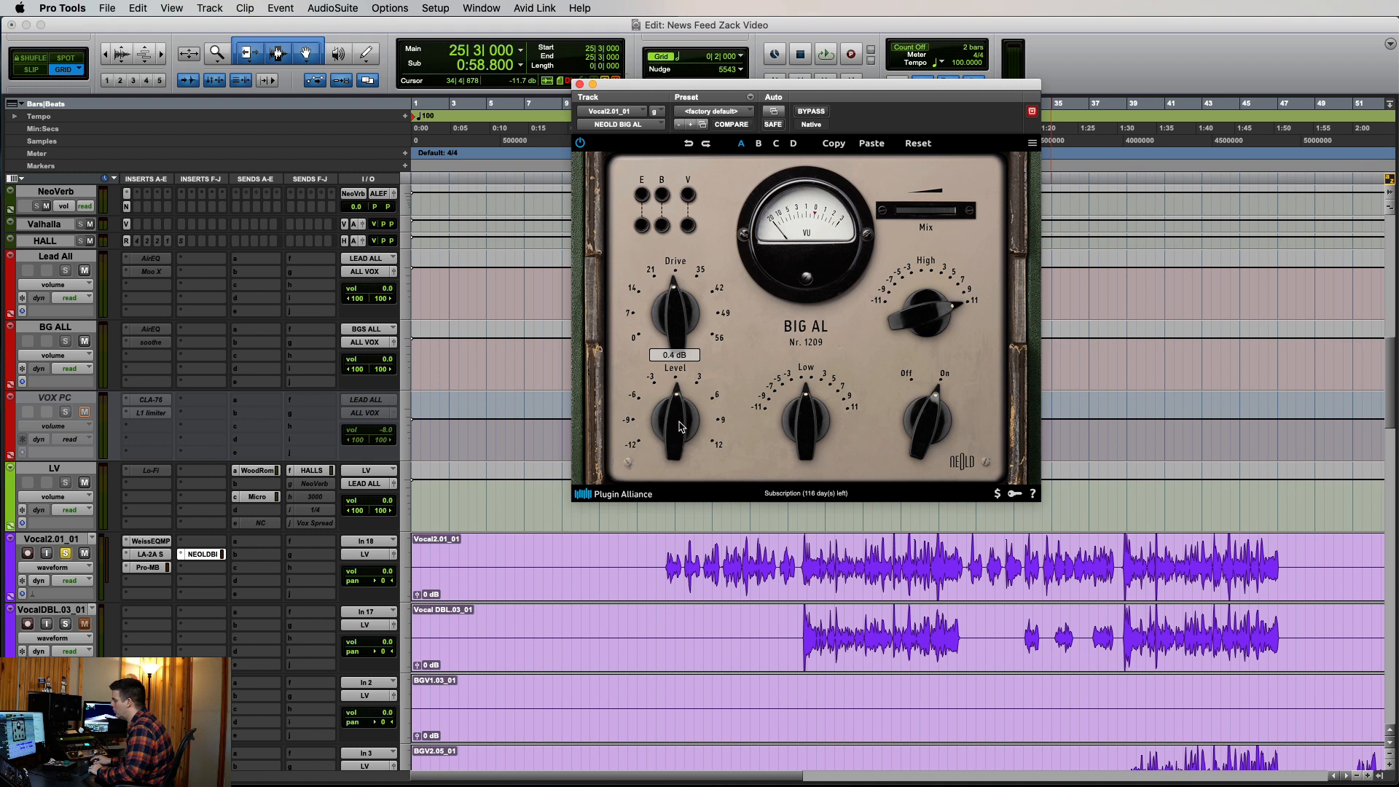
pyautogui.moveTo(681, 427); pyautogui.dragTo(729, 401)
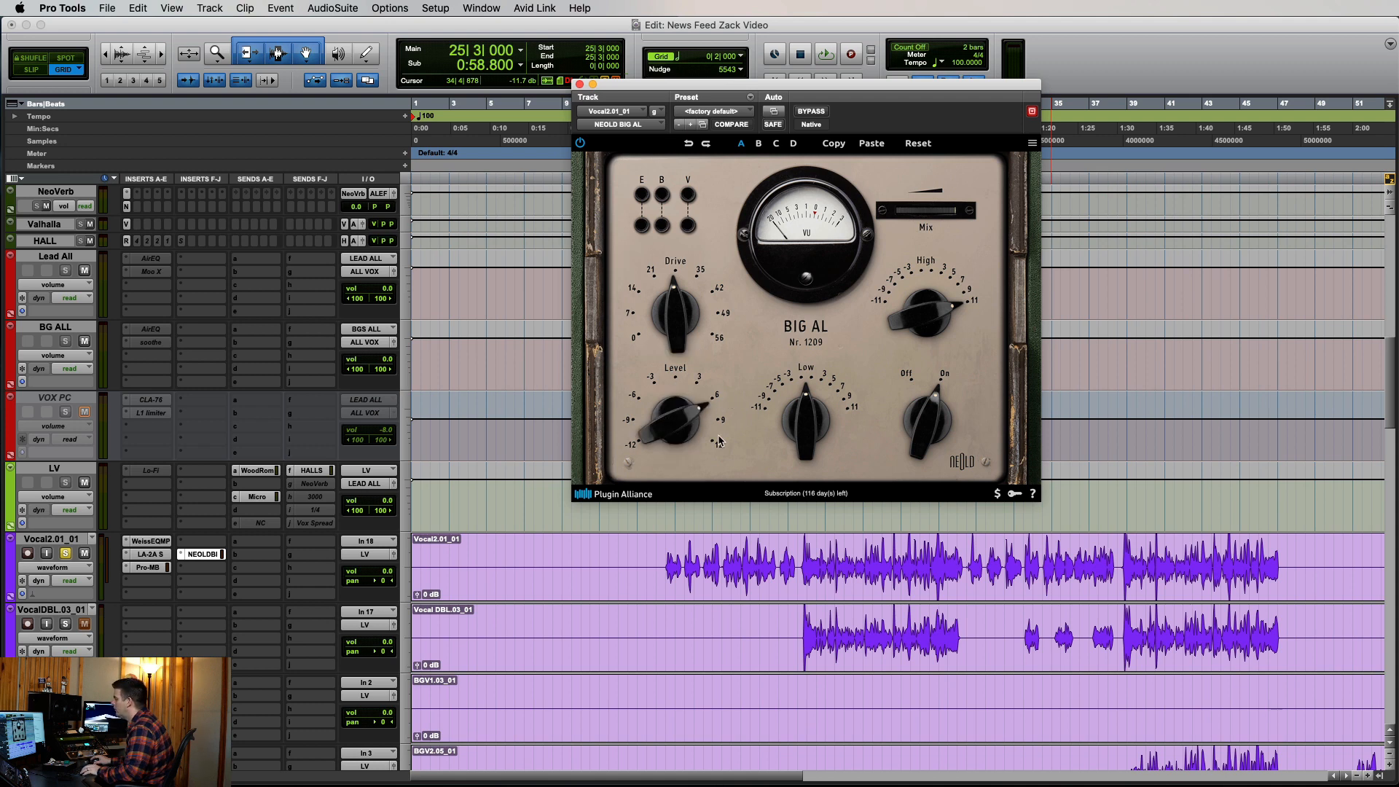
pyautogui.doubleClick(696, 435)
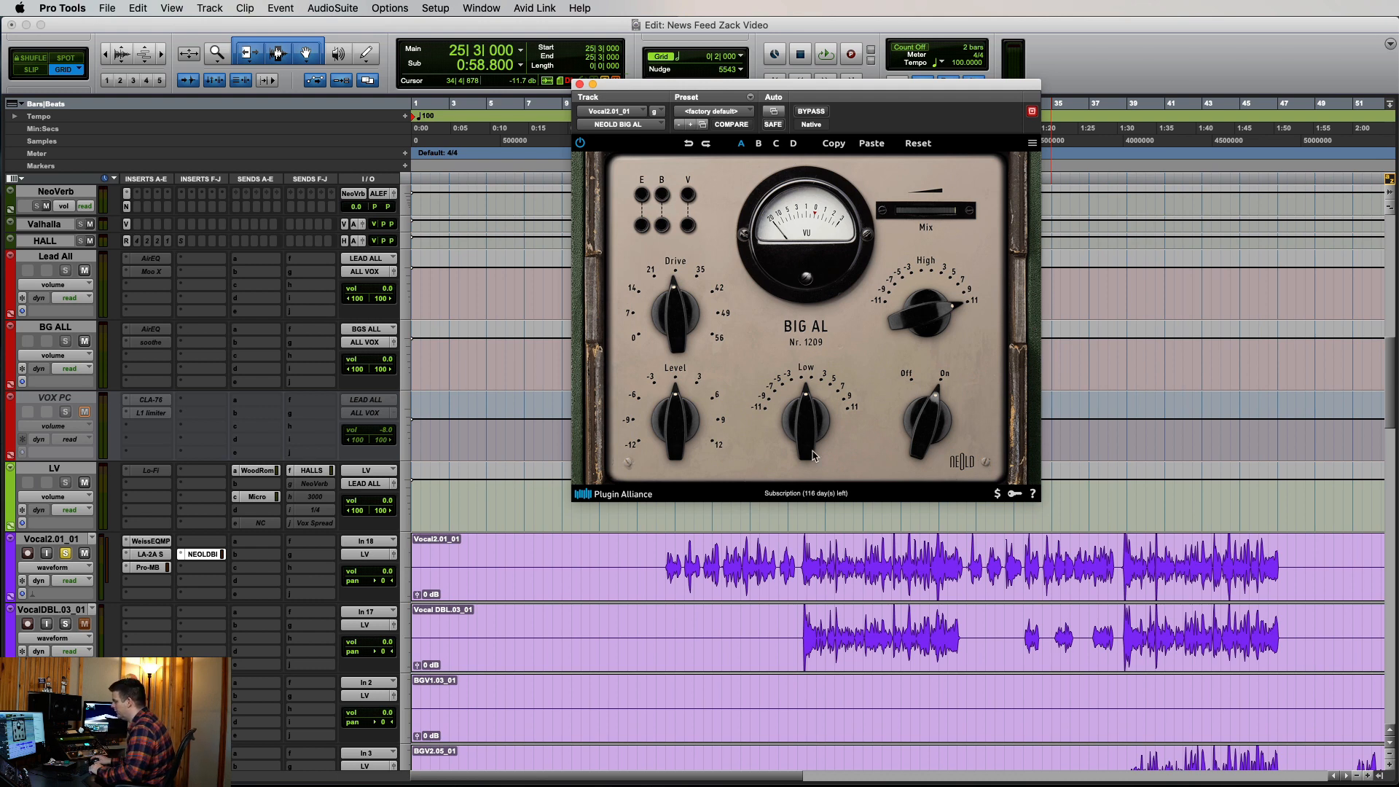
# Set the High knob to about 1.0 dB and switch the VU meter from output to gain reduction (GR)
pyautogui.moveTo(938, 306); pyautogui.dragTo(937, 372)
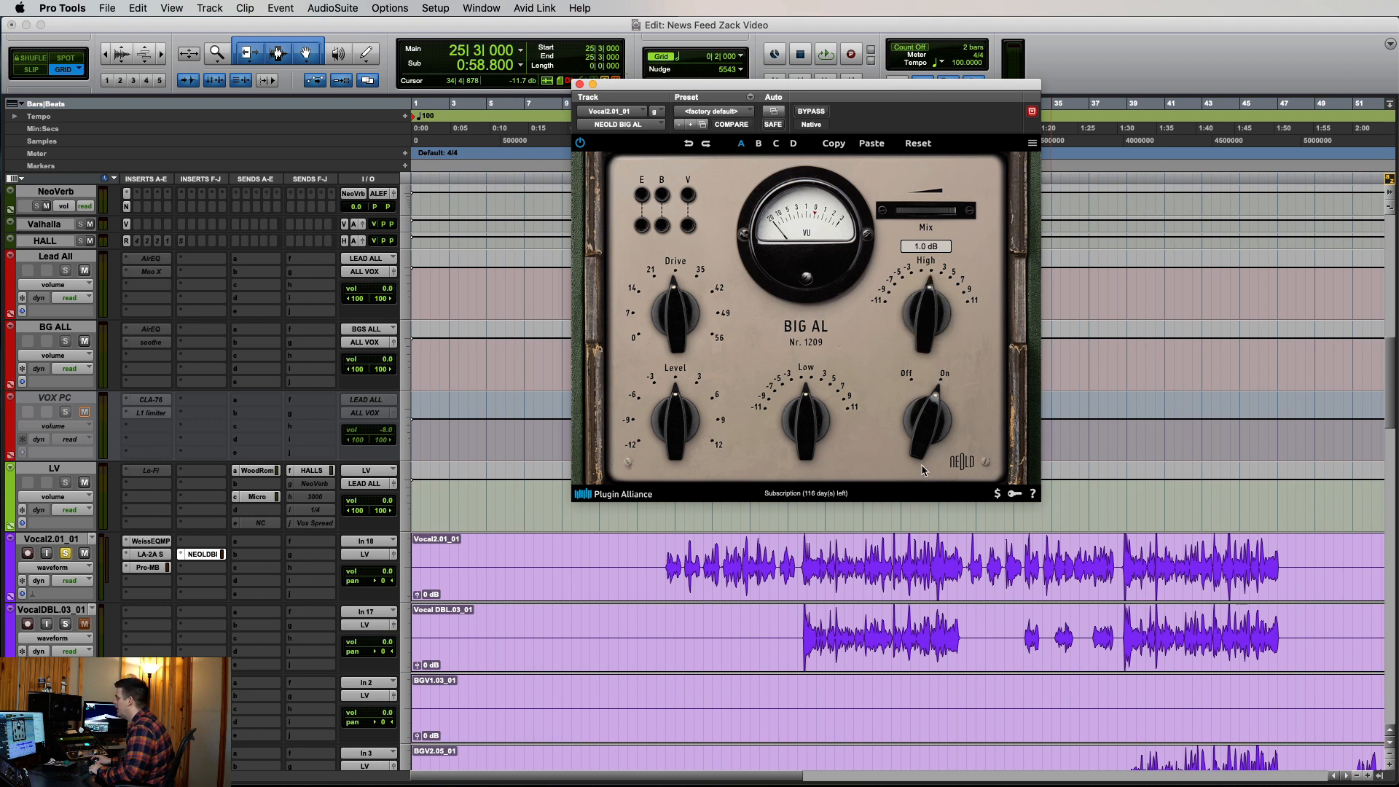
pyautogui.moveTo(937, 431); pyautogui.dragTo(936, 401)
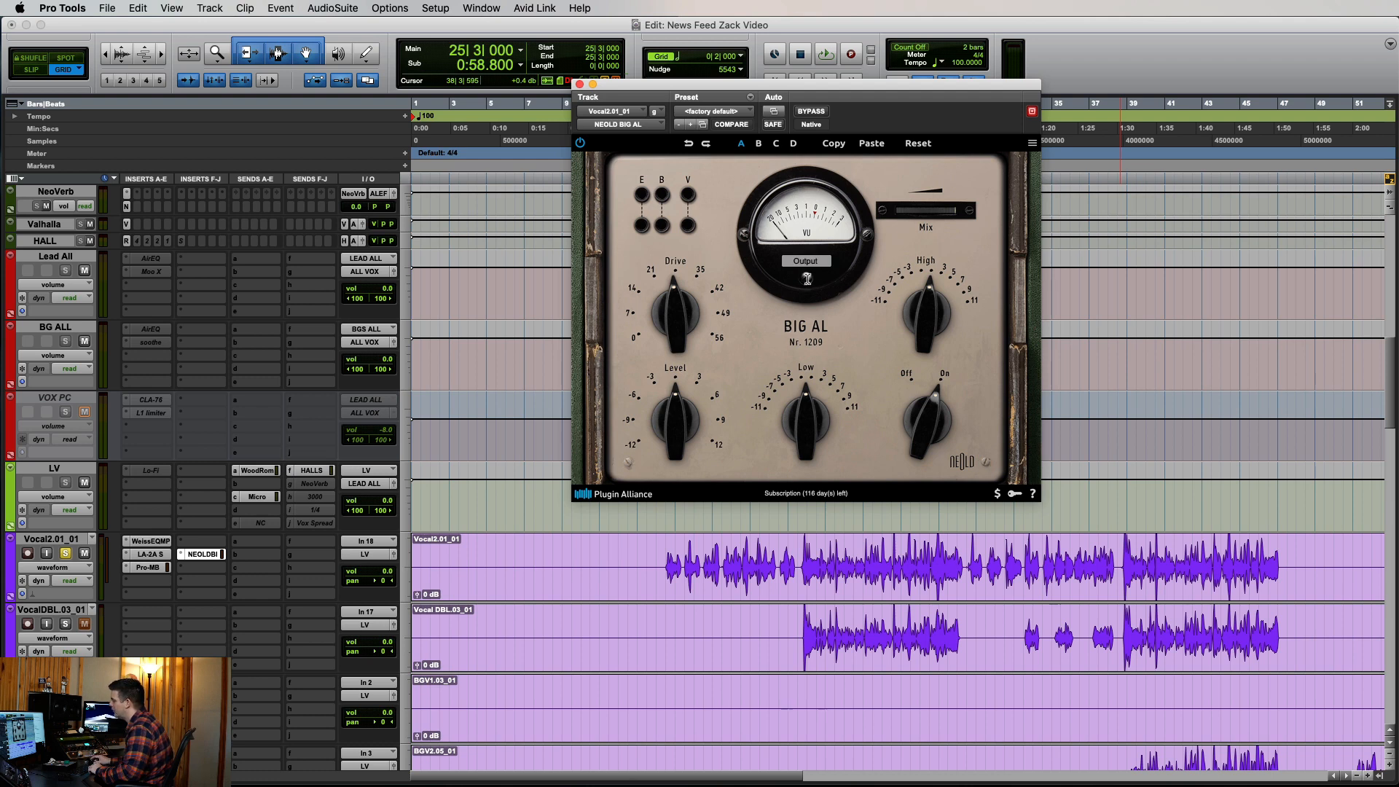
pyautogui.click(808, 277)
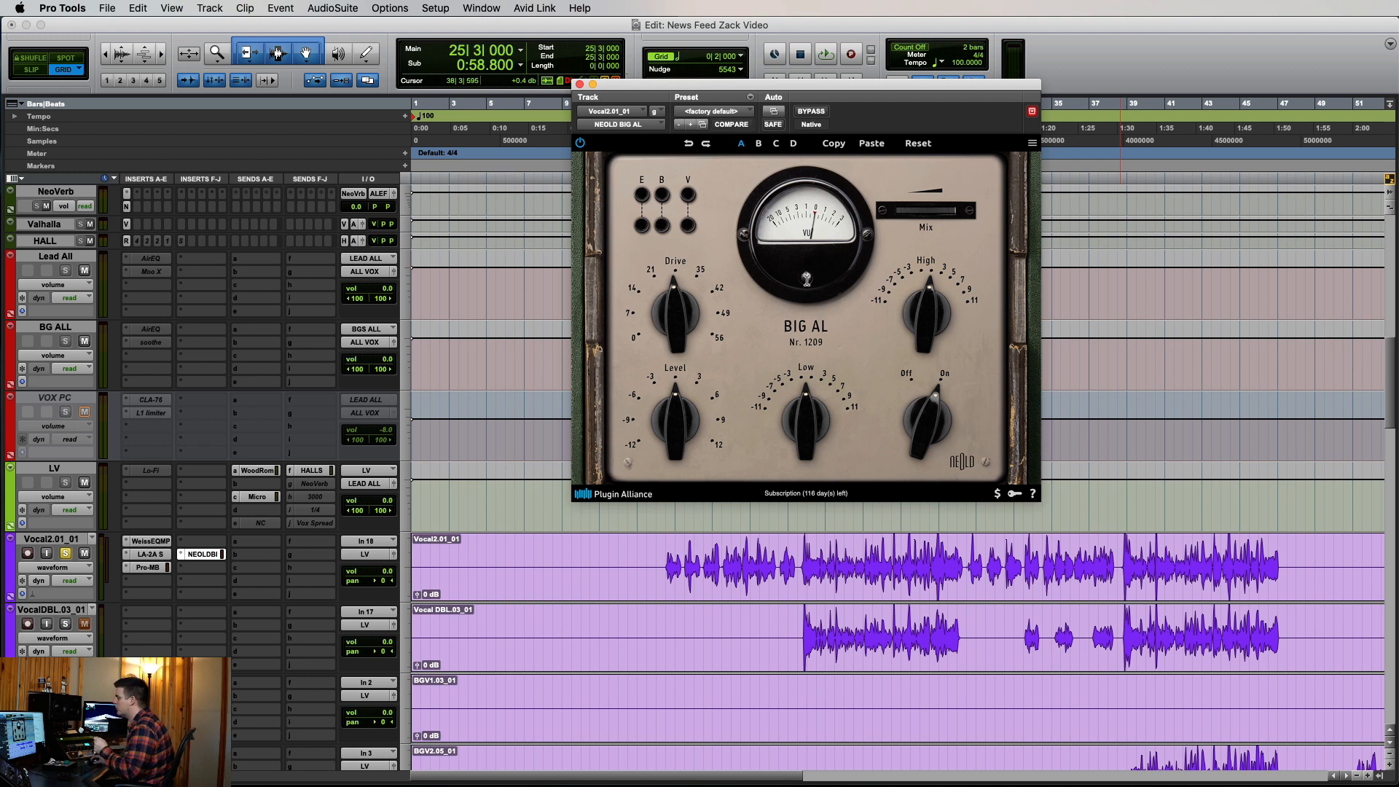
pyautogui.click(807, 279)
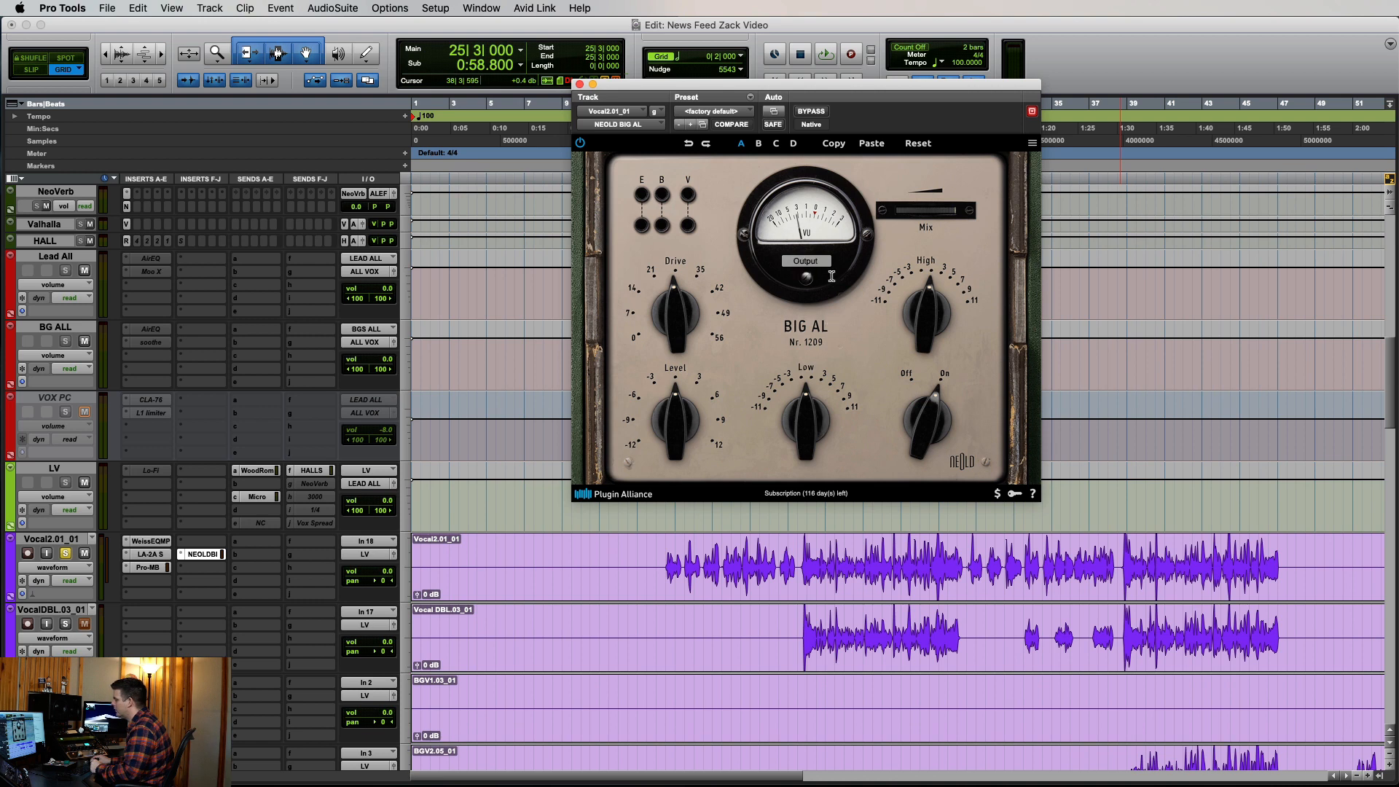
pyautogui.click(806, 278)
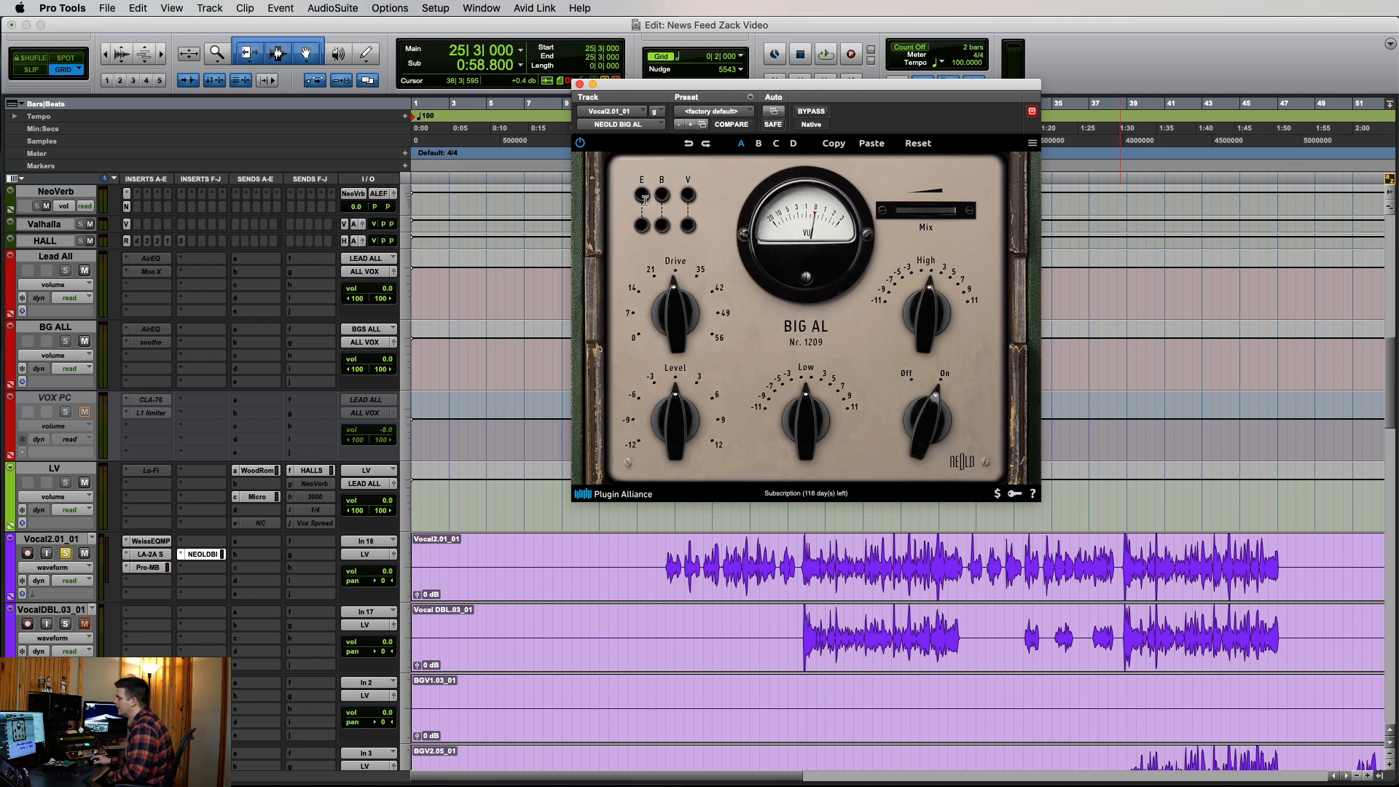
# Try the E switch by toggling it on and back off twice
pyautogui.click(642, 195)
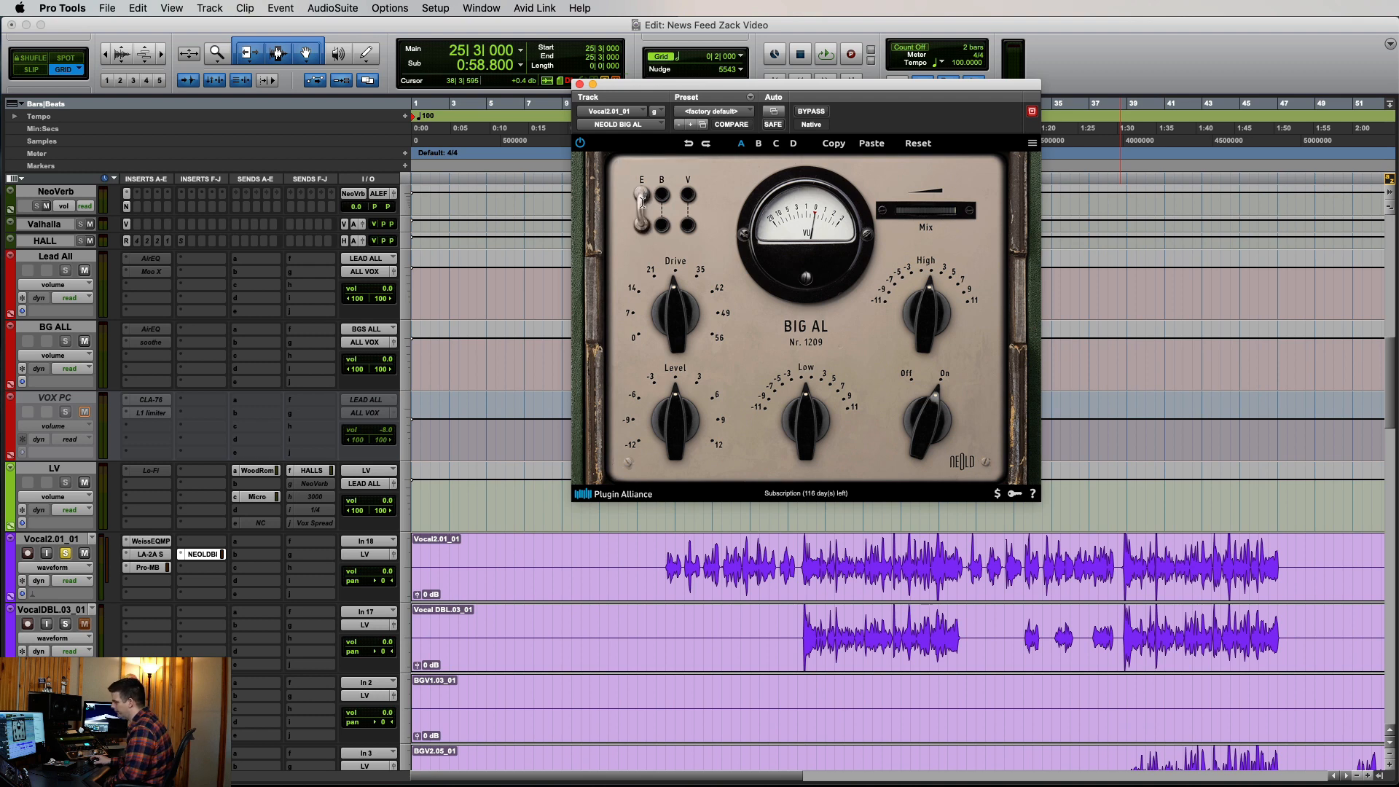
pyautogui.click(642, 197)
pyautogui.click(642, 196)
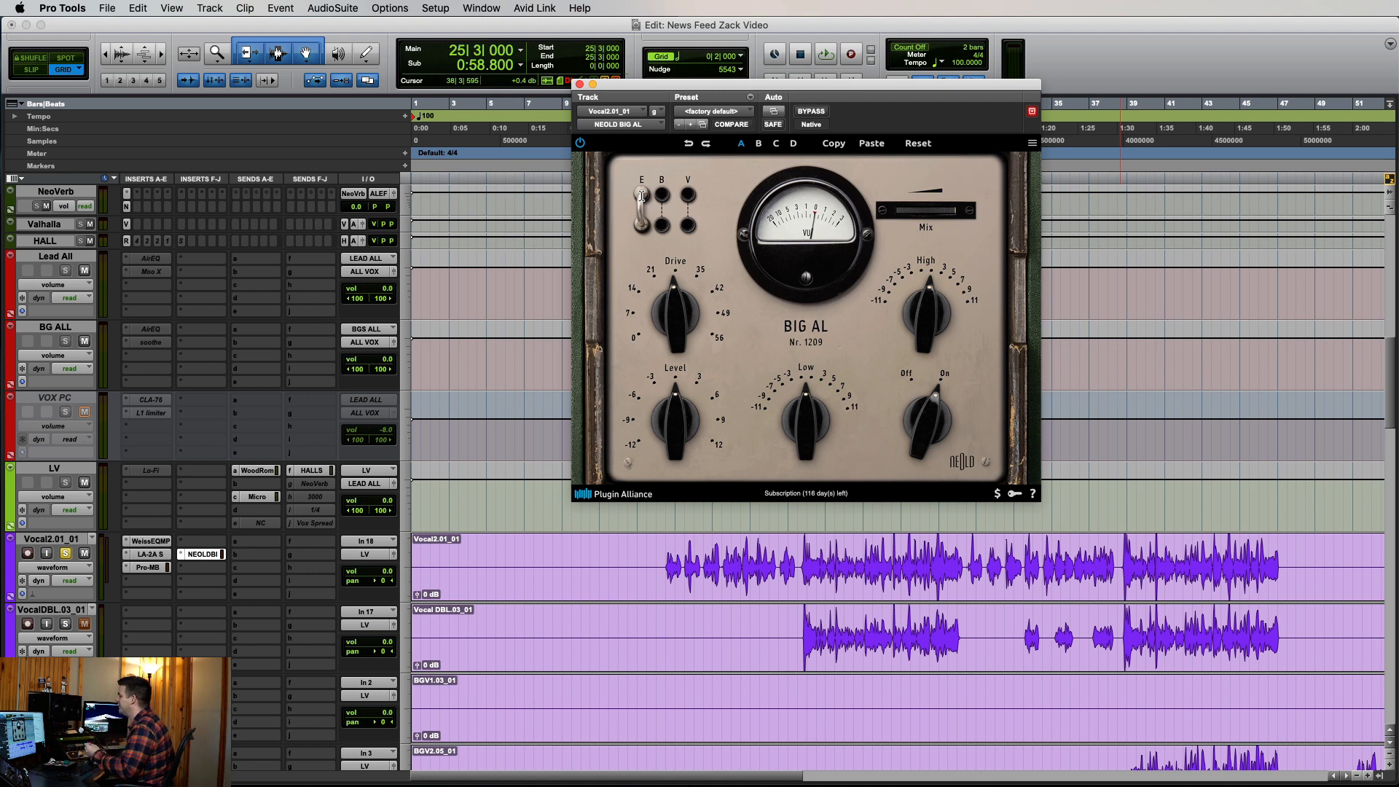
pyautogui.click(641, 195)
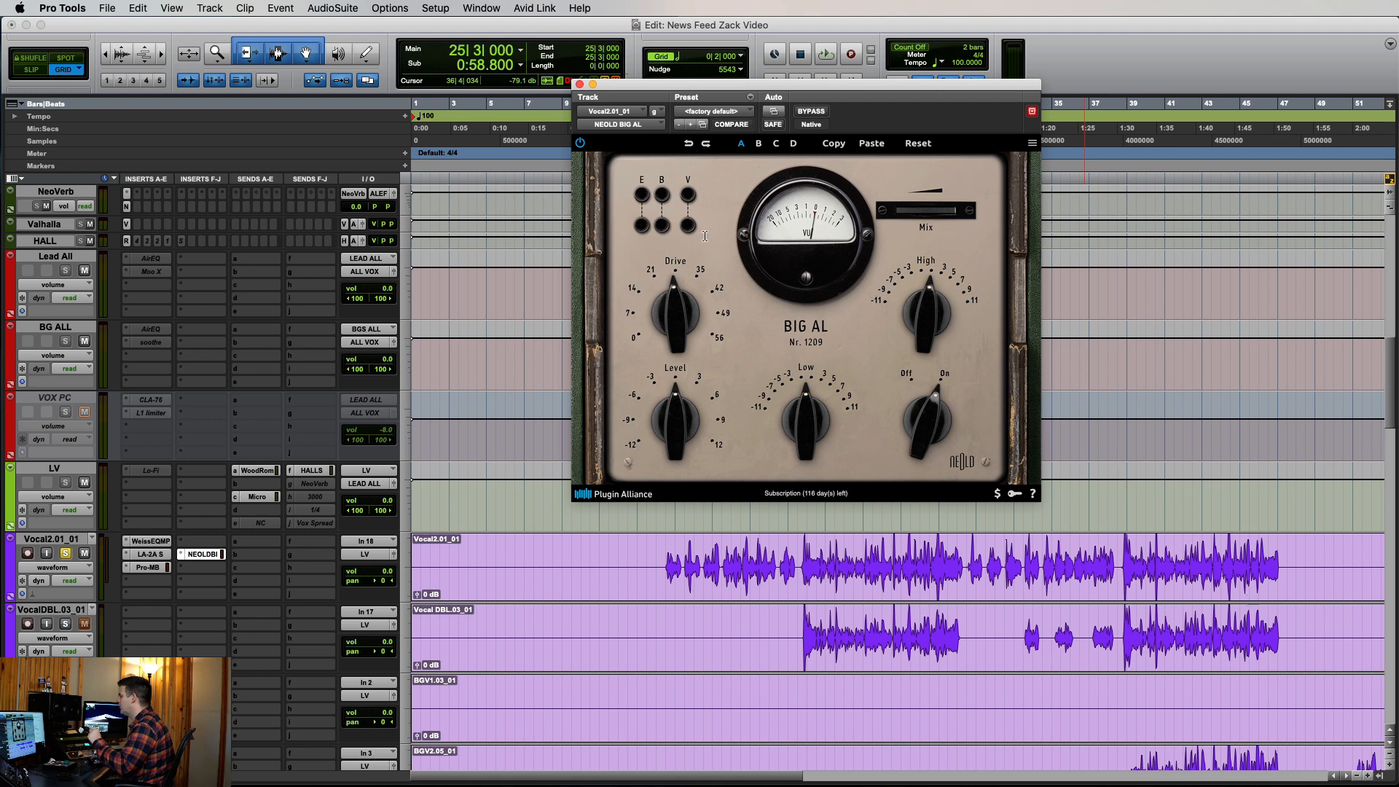
# Try the B switch alongside the Low knob and turn the switch back off
pyautogui.click(661, 196)
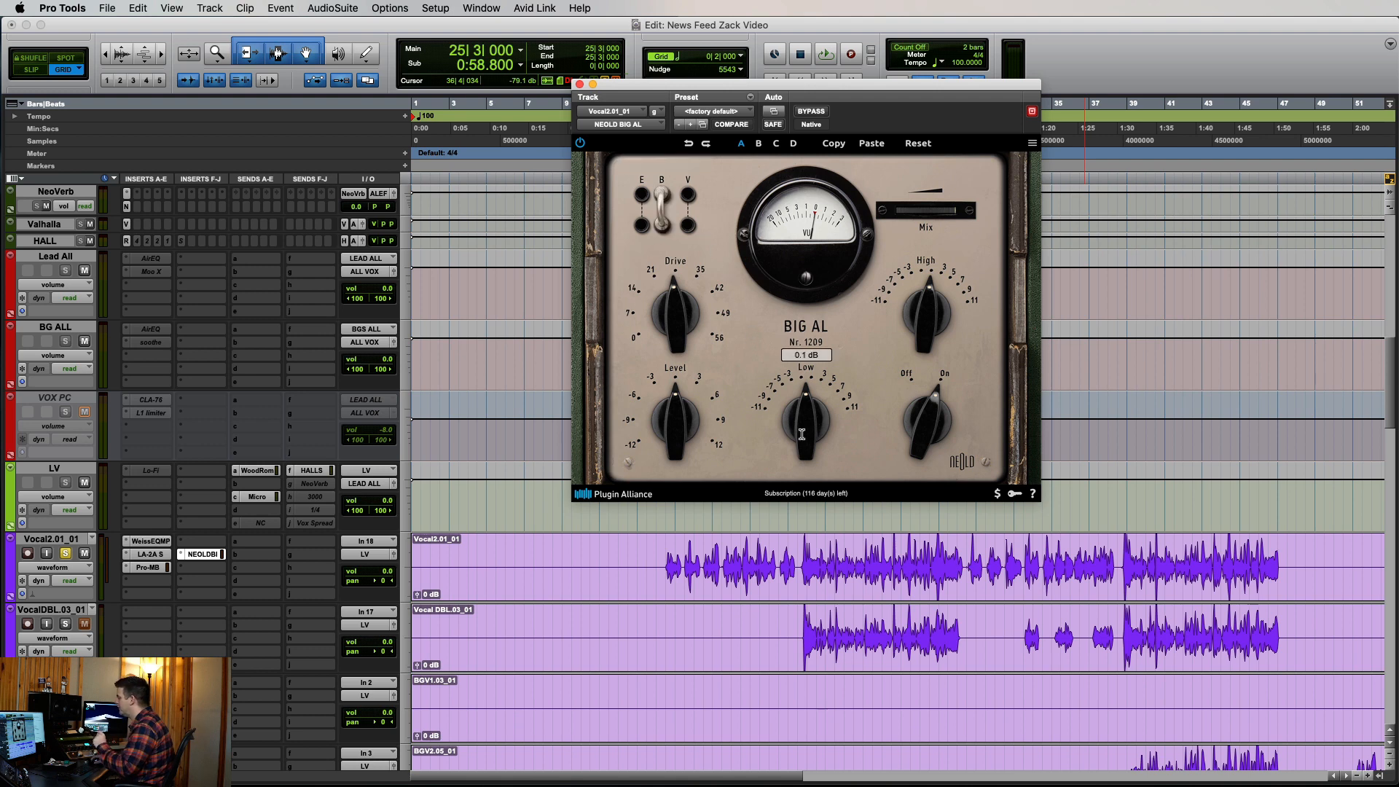
pyautogui.moveTo(802, 435)
pyautogui.mouseDown()
pyautogui.moveTo(809, 392)
pyautogui.moveTo(804, 450)
pyautogui.moveTo(805, 436)
pyautogui.mouseUp()
pyautogui.click(663, 204)
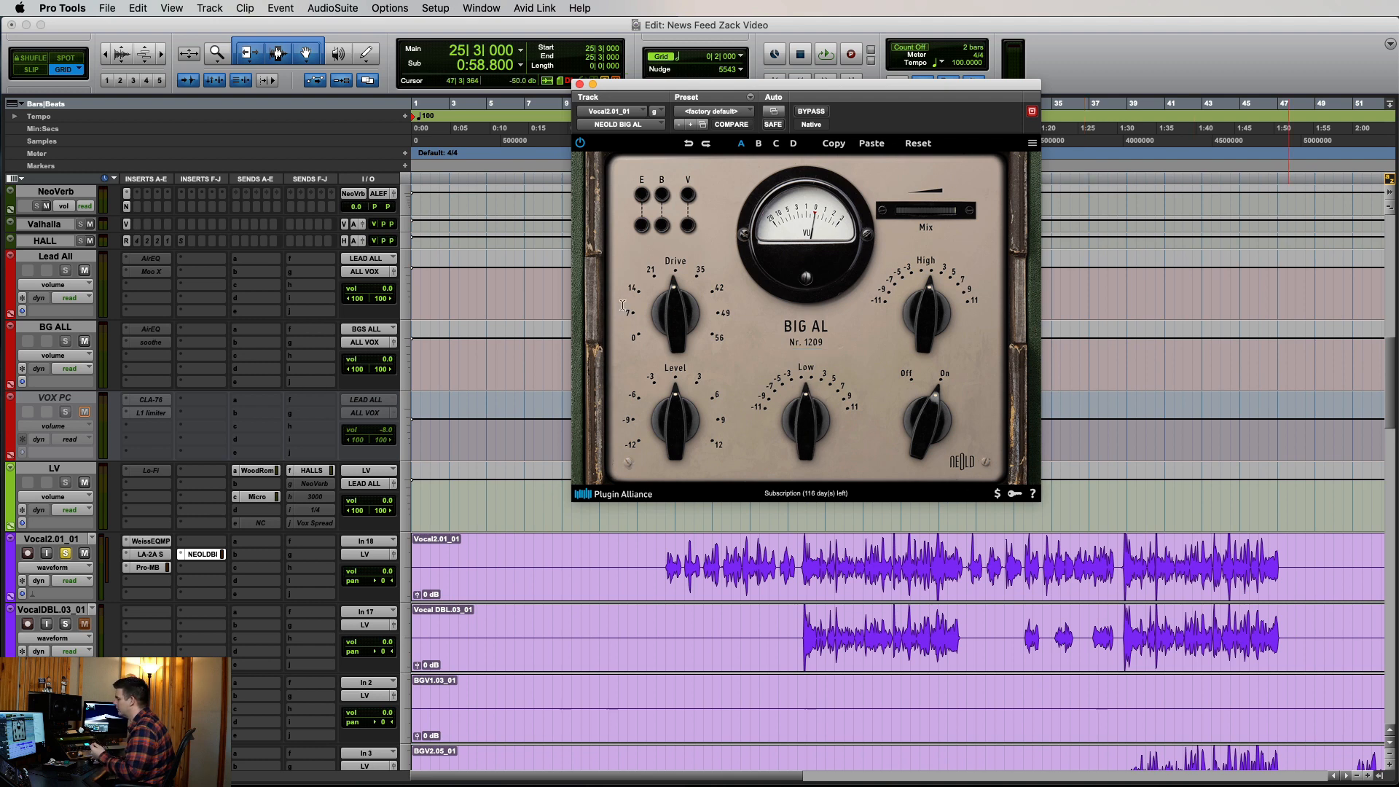
# Try the V (voltage sag) switch several times and leave it off
pyautogui.click(691, 195)
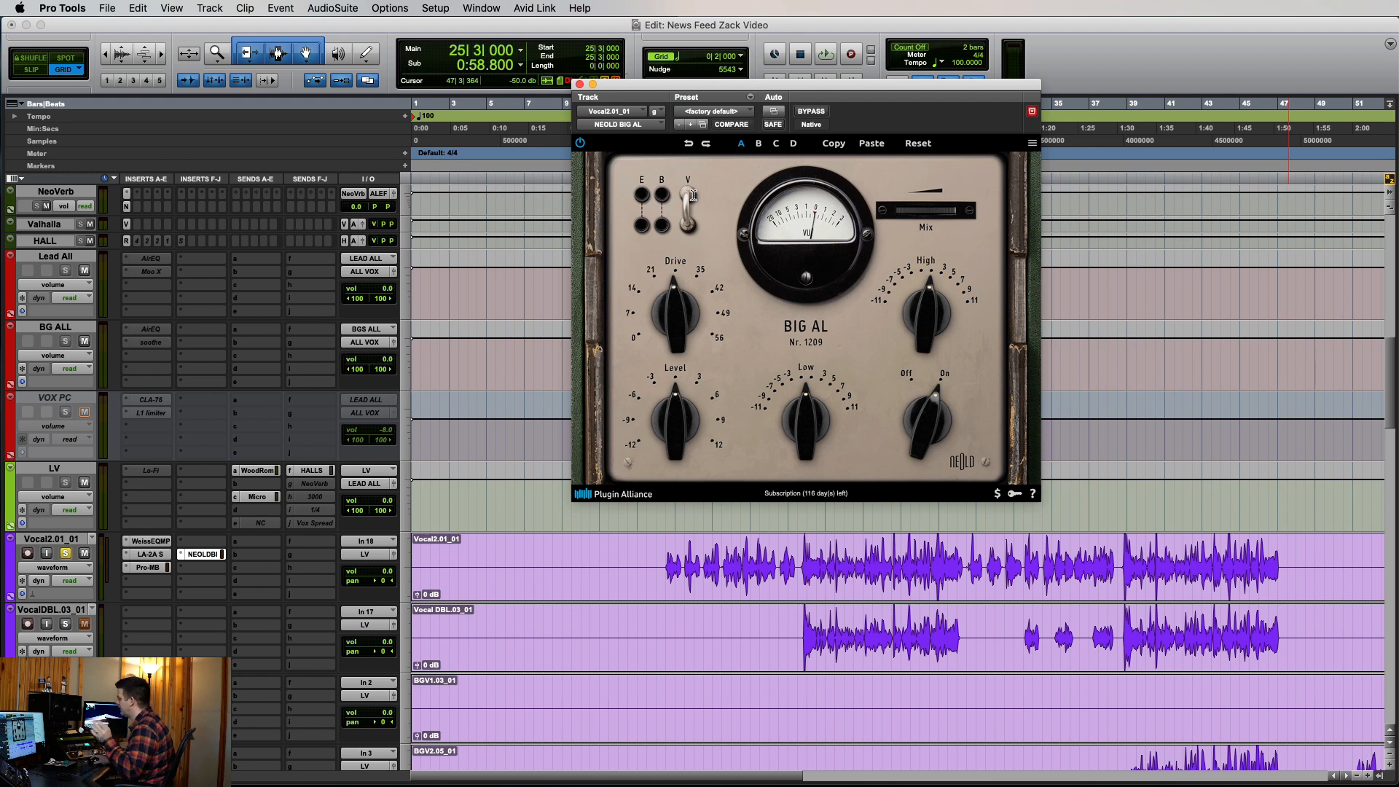
pyautogui.click(693, 195)
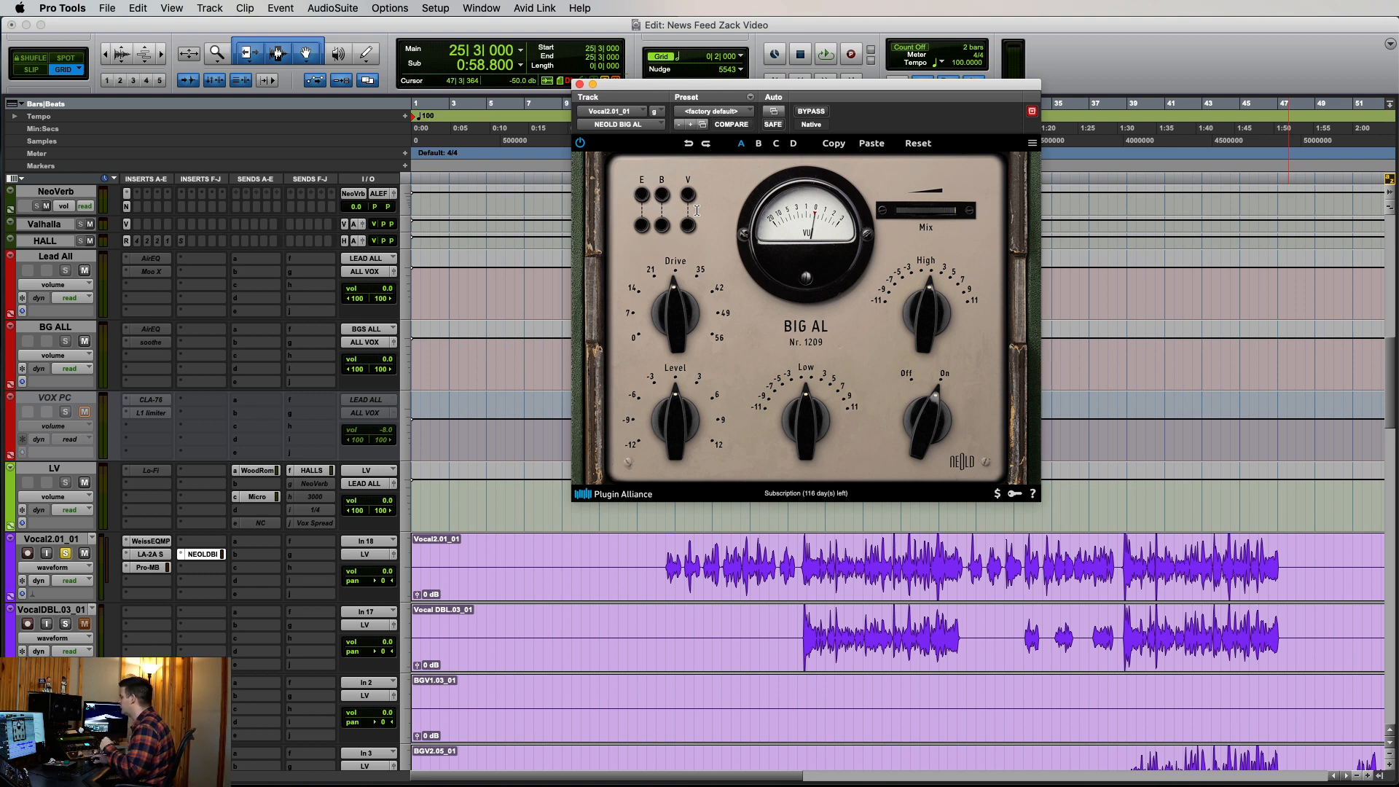
pyautogui.click(690, 210)
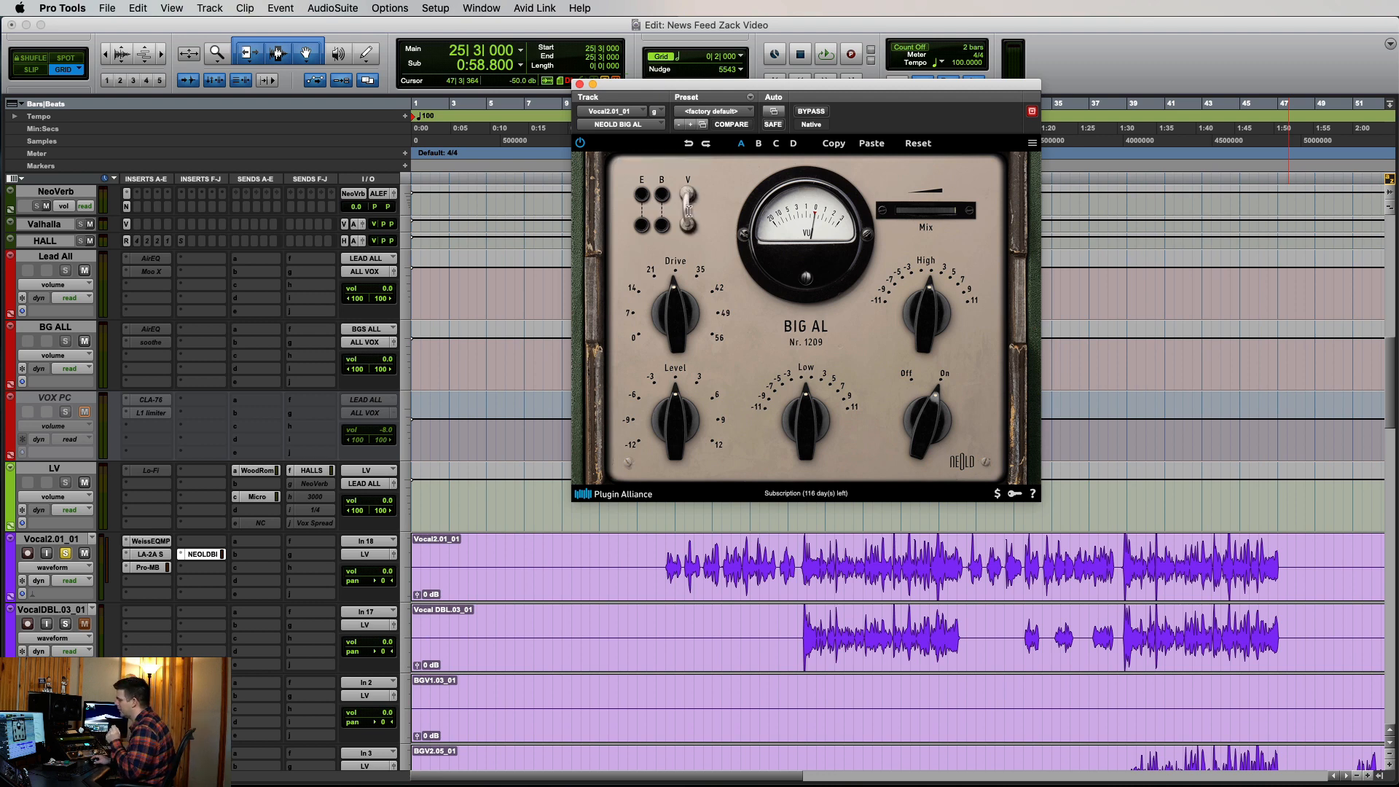
pyautogui.click(690, 209)
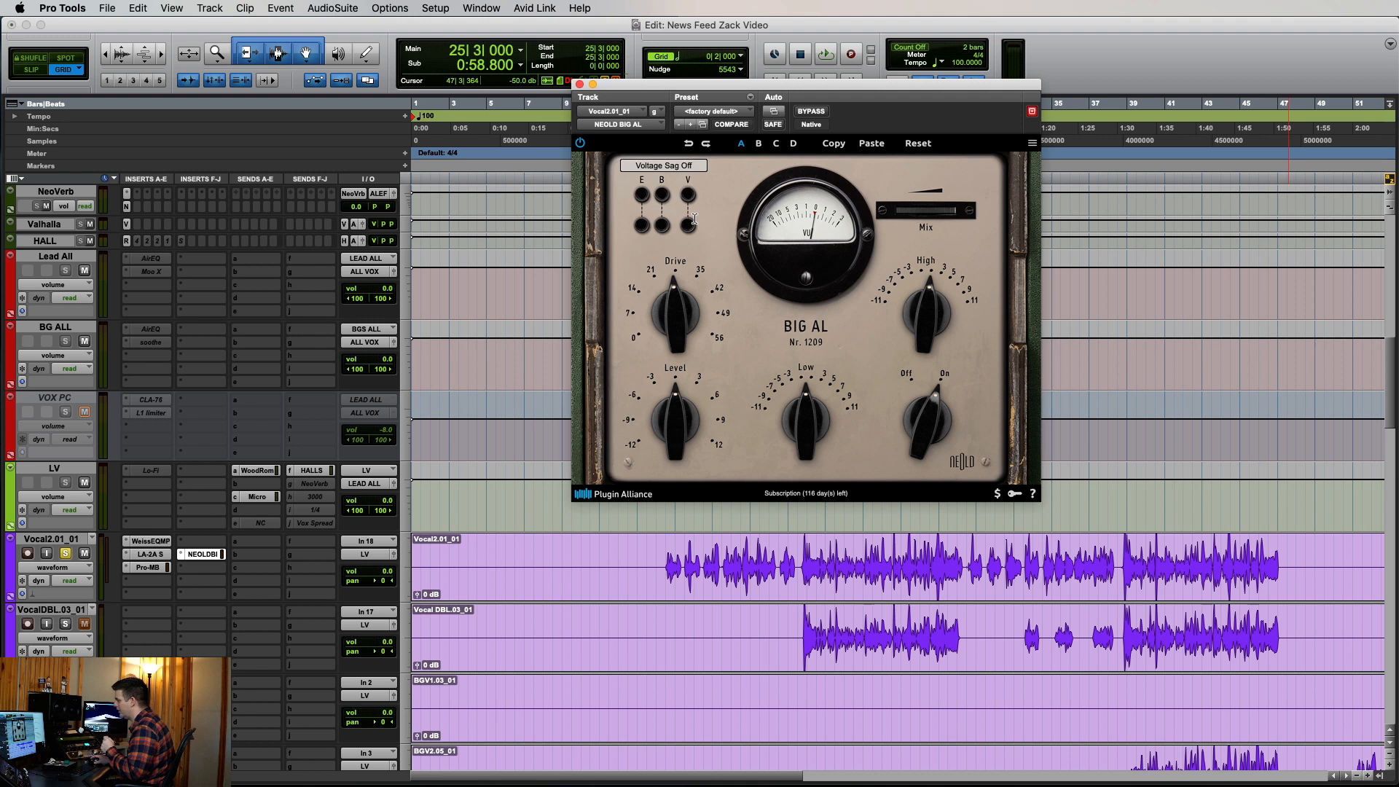
pyautogui.click(691, 217)
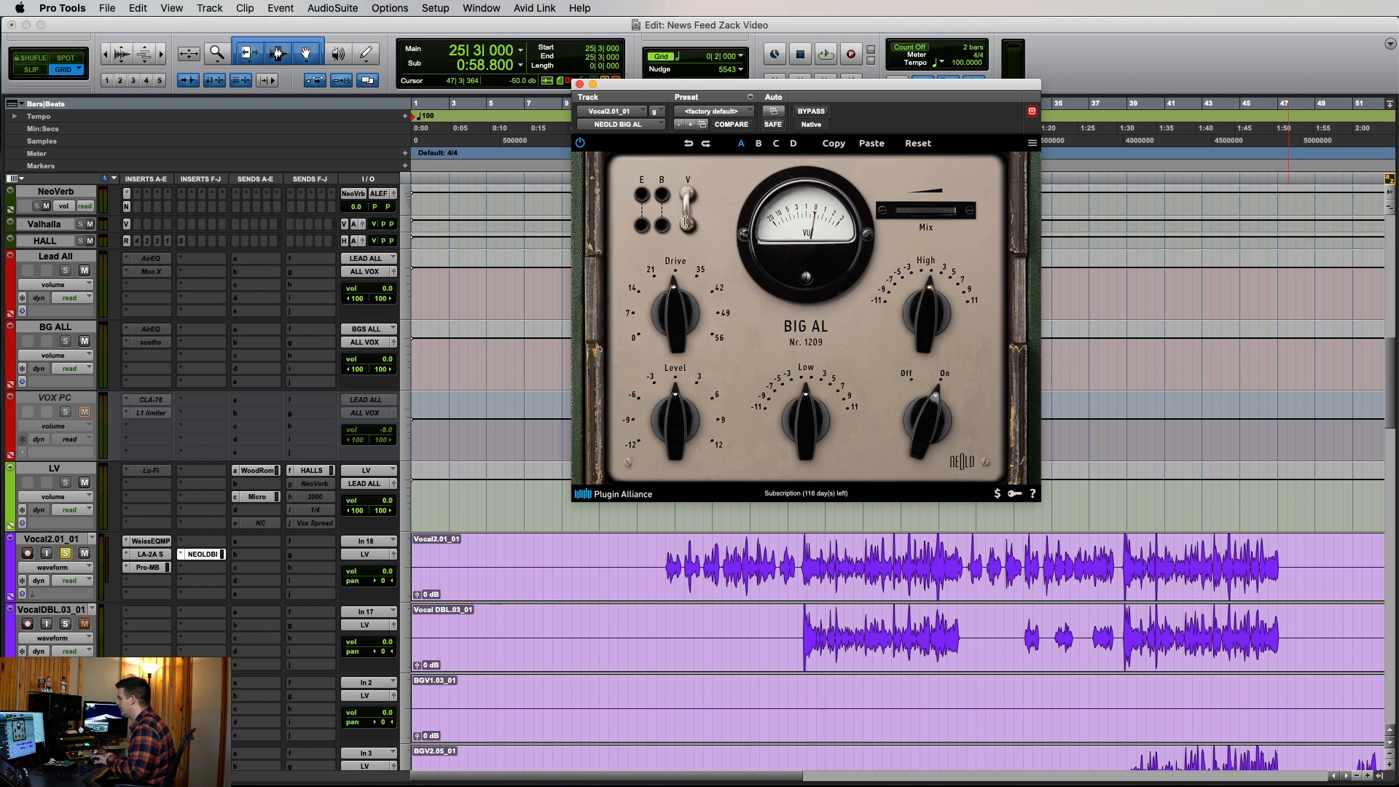
pyautogui.click(685, 216)
# Place the edit cursor at 21|3|000 on the Vocal2.01_01 track and move the plugin window clear of the vocal clips
pyautogui.click(666, 583)
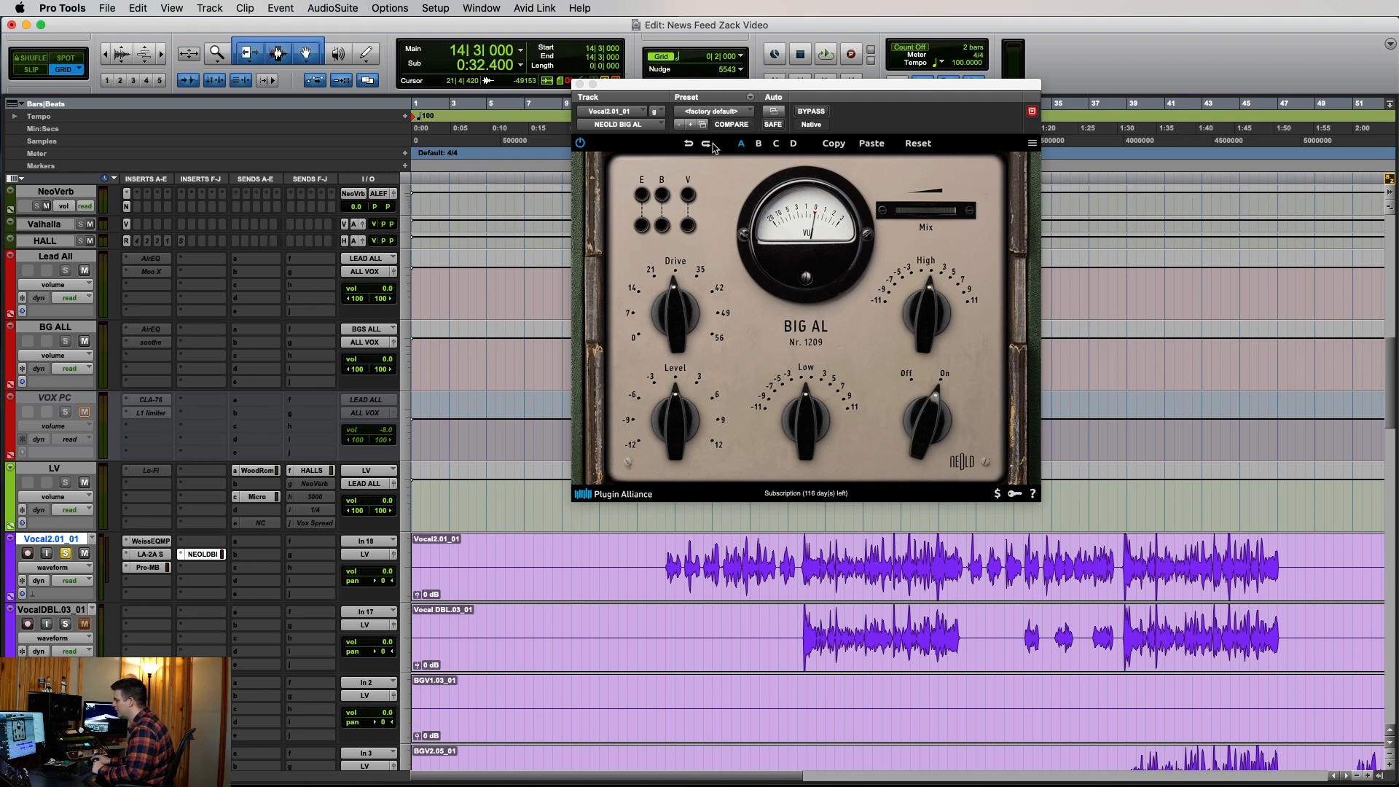
pyautogui.scroll(-2, 776, 669)
pyautogui.scroll(2, 802, 615)
pyautogui.click(801, 562)
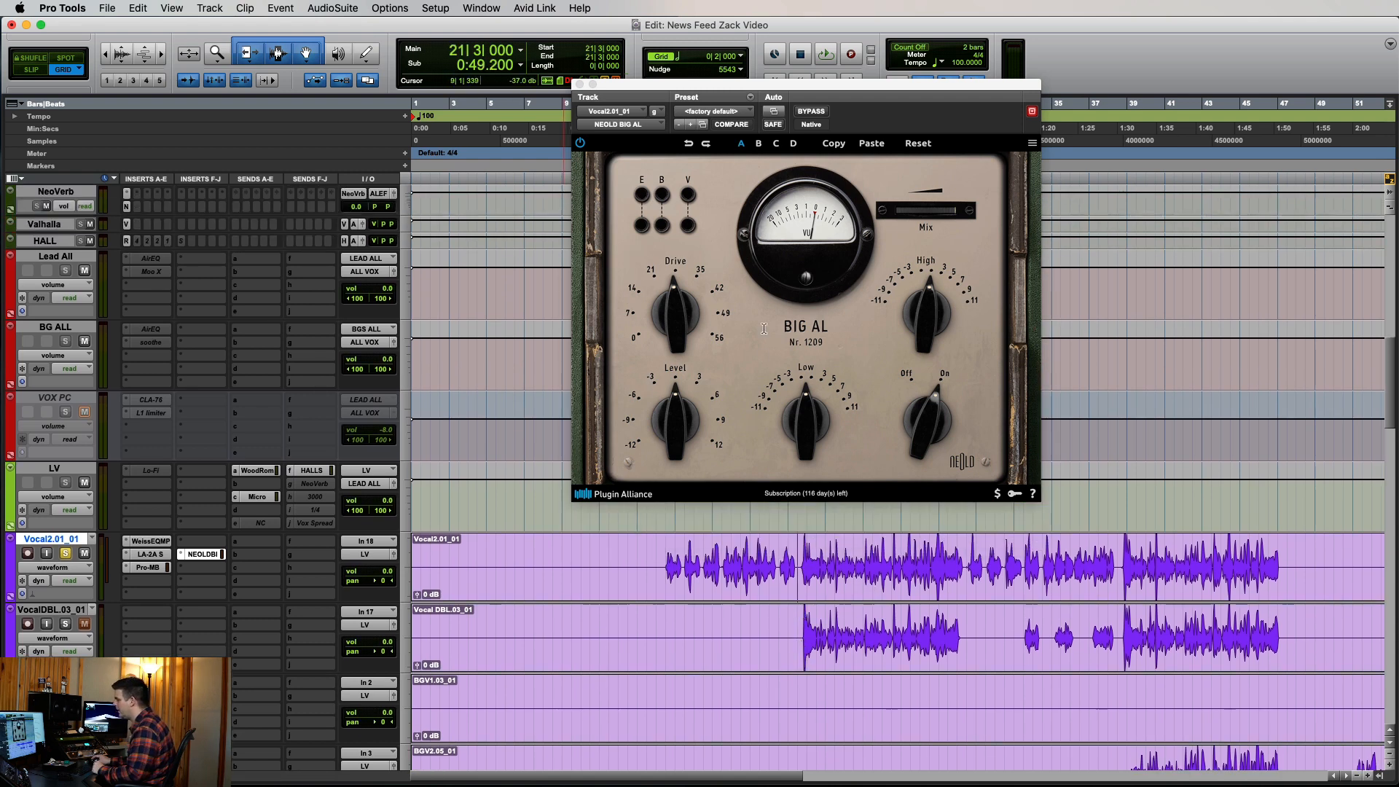
pyautogui.moveTo(860, 89); pyautogui.dragTo(960, 77)
pyautogui.scroll(-2, 692, 561)
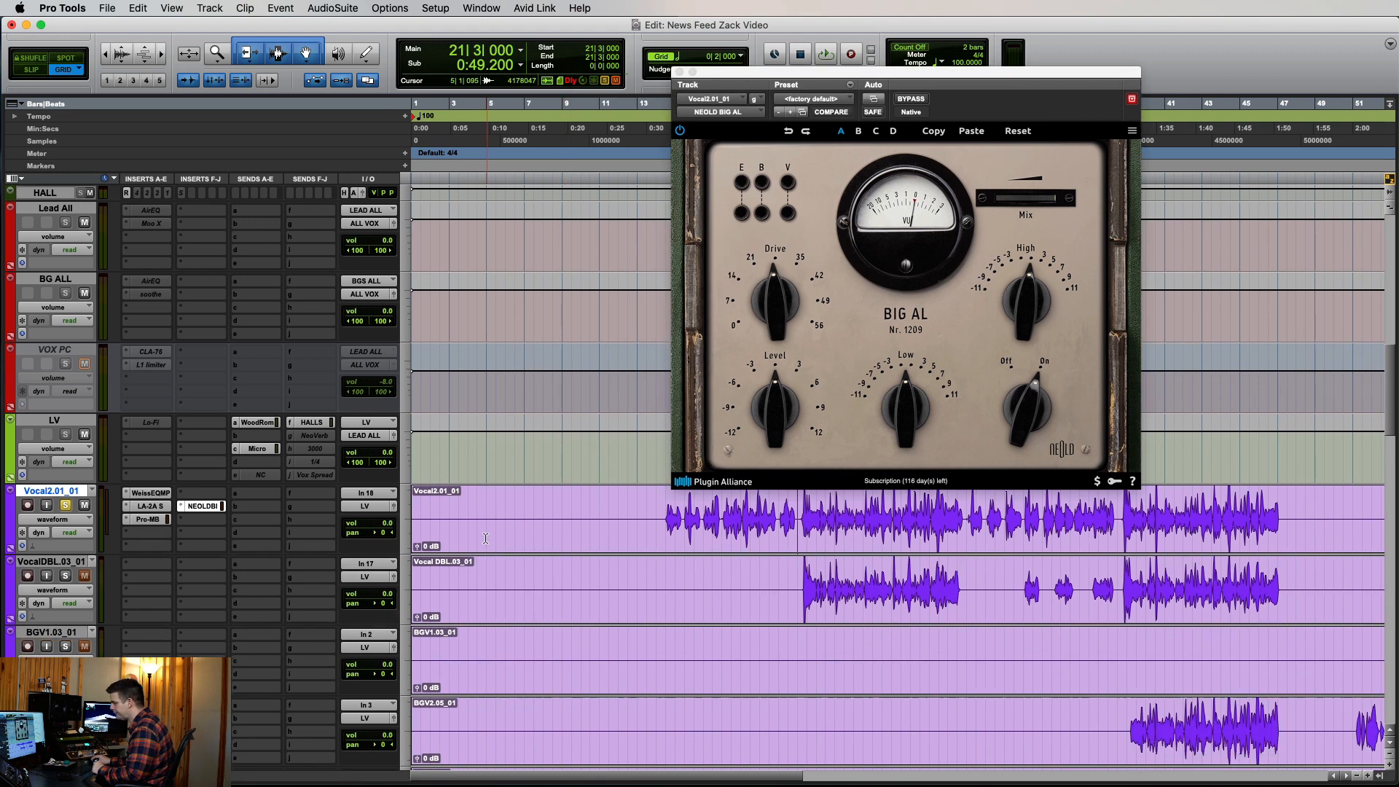
# Bypass the BIG AL insert on Vocal2.01_01, play the vocal from 21|3|000 and stop playback
pyautogui.click(808, 514)
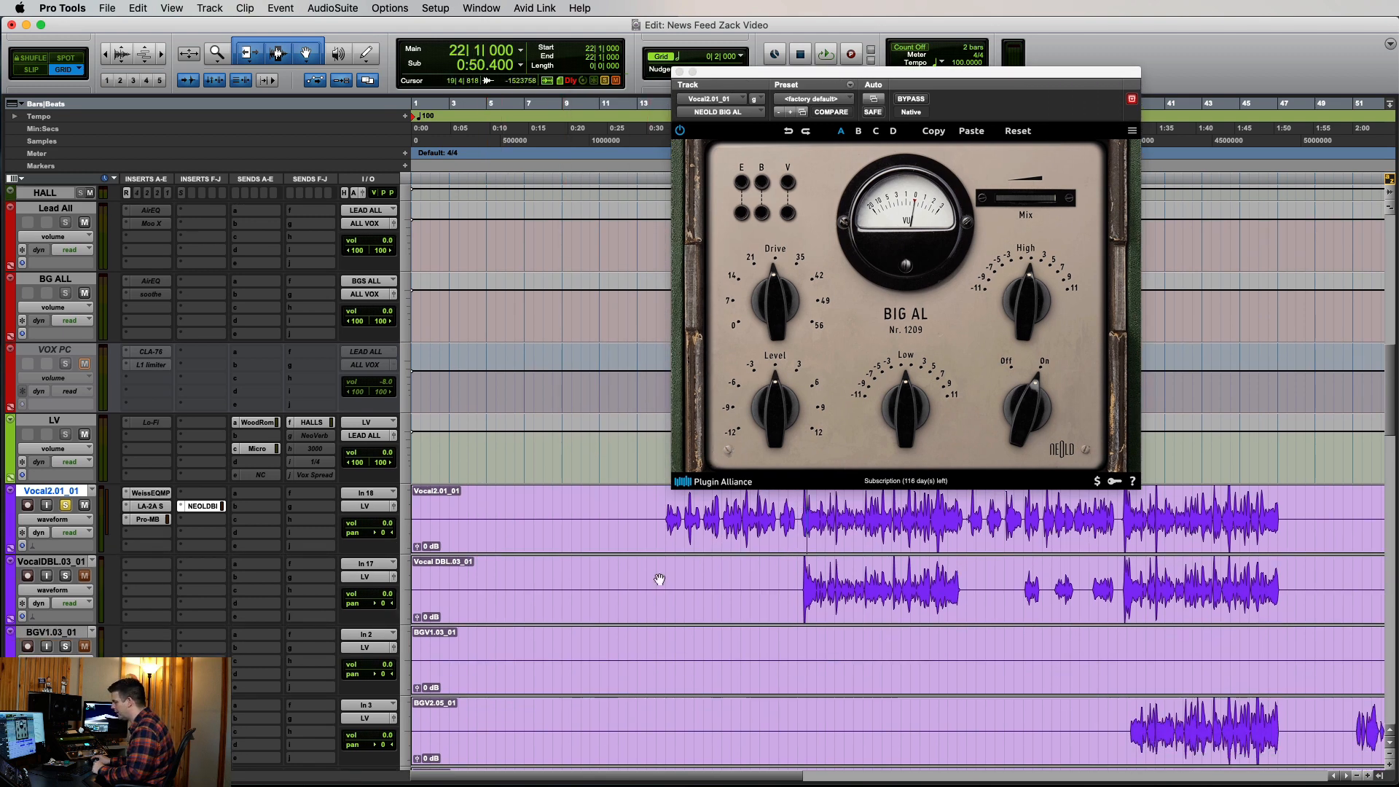
pyautogui.keyDown('super'); pyautogui.click(205, 508); pyautogui.keyUp('super')
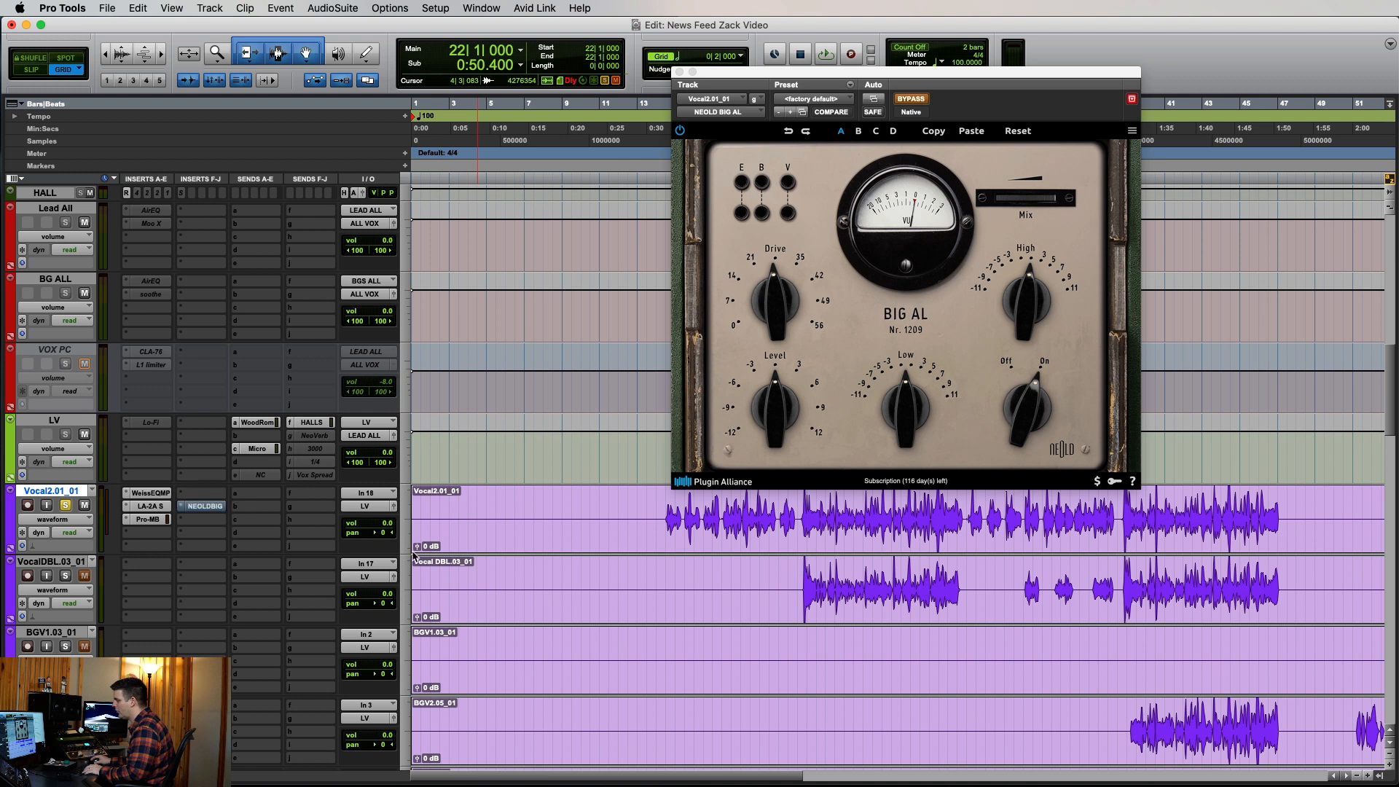
pyautogui.click(800, 508)
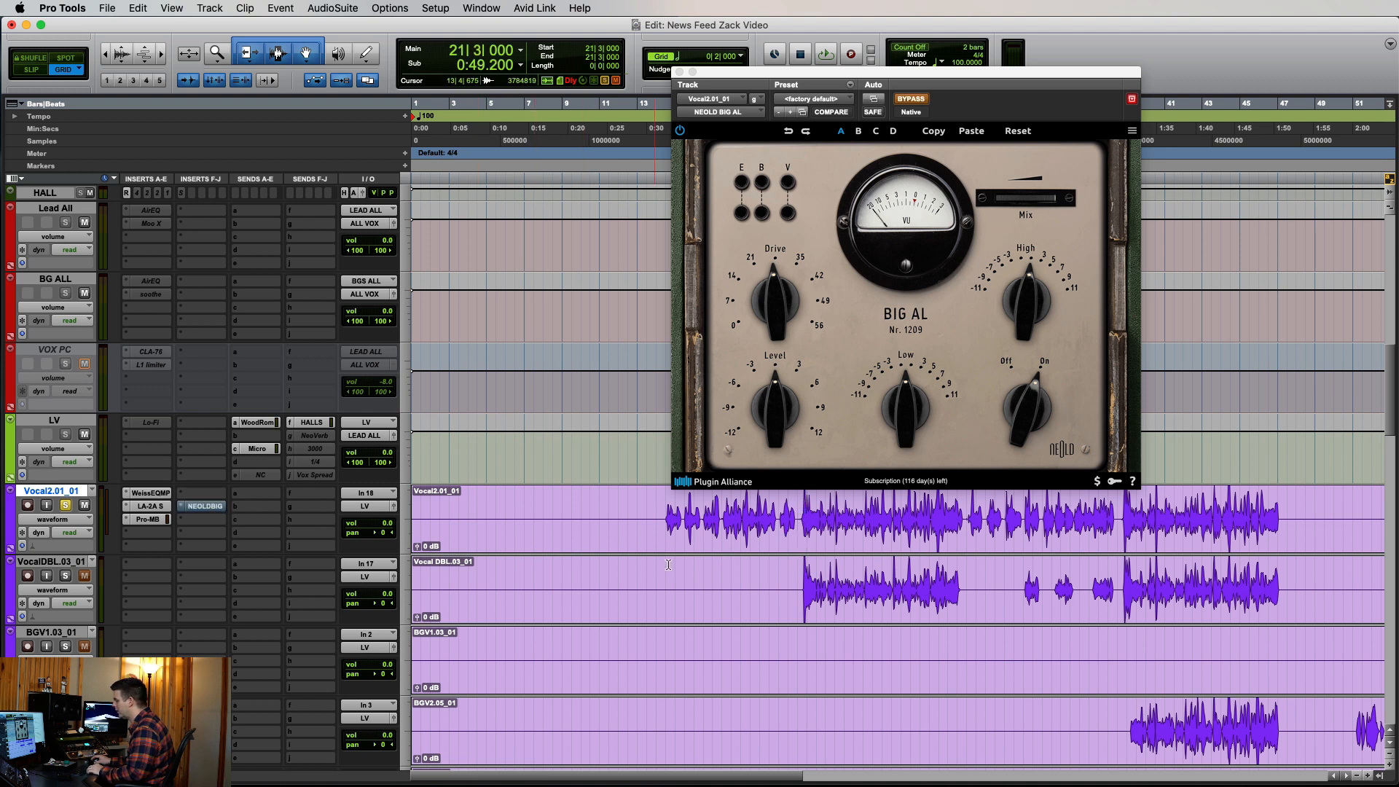
pyautogui.press('space')
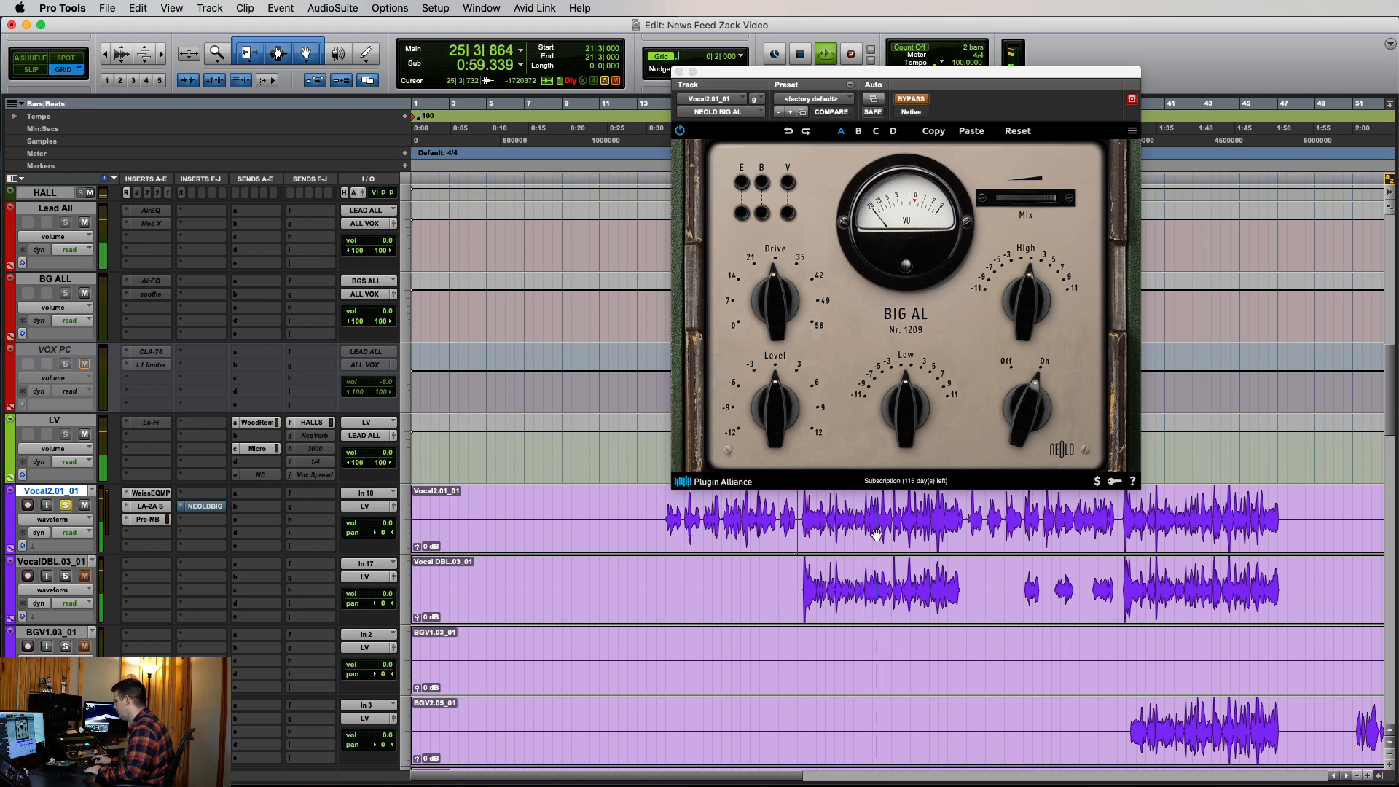
pyautogui.press('space')
# Select the Vocal2.01_01 passage from 21|3|000 to about 25|3|000, reactivate the BIG AL insert and play the selection
pyautogui.moveTo(871, 518); pyautogui.dragTo(798, 522)
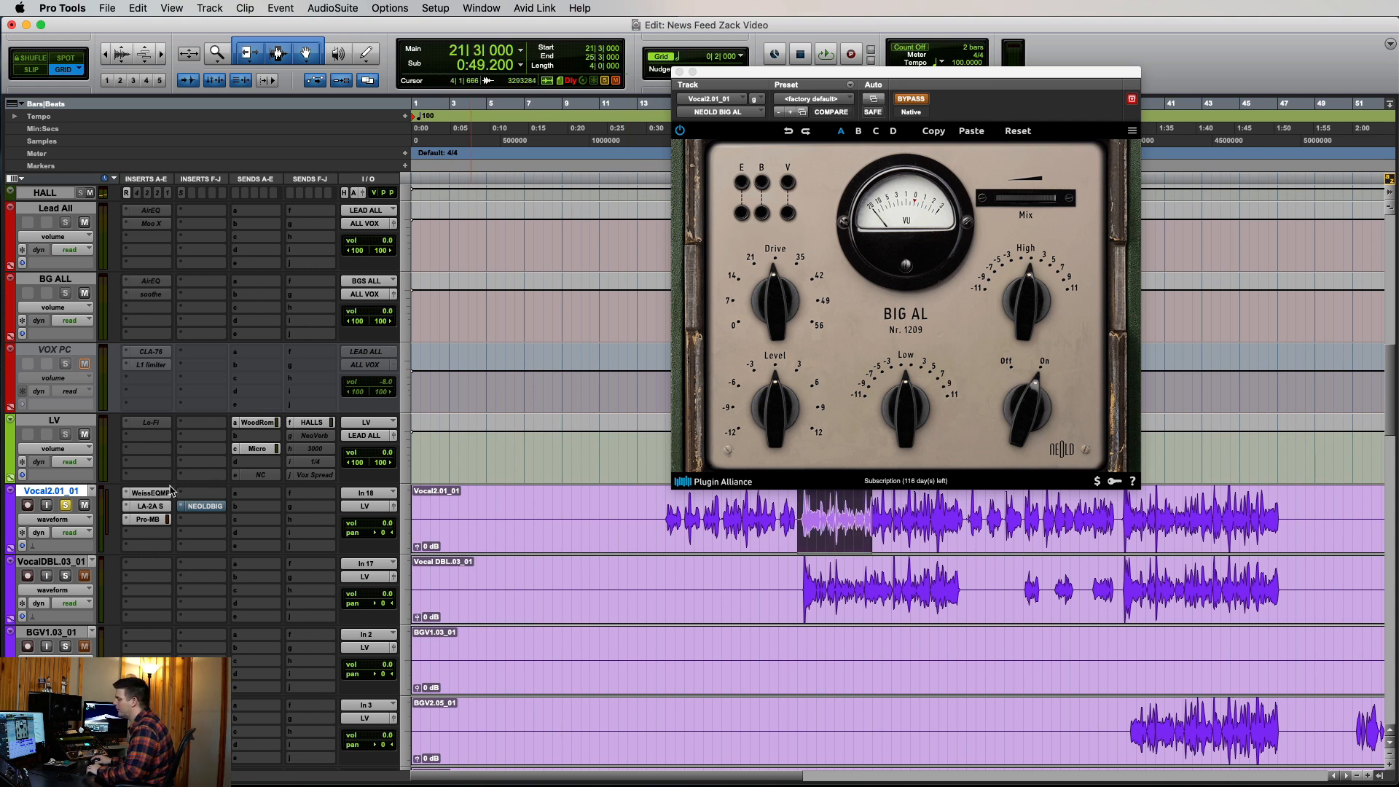
pyautogui.keyDown('super'); pyautogui.click(204, 507); pyautogui.keyUp('super')
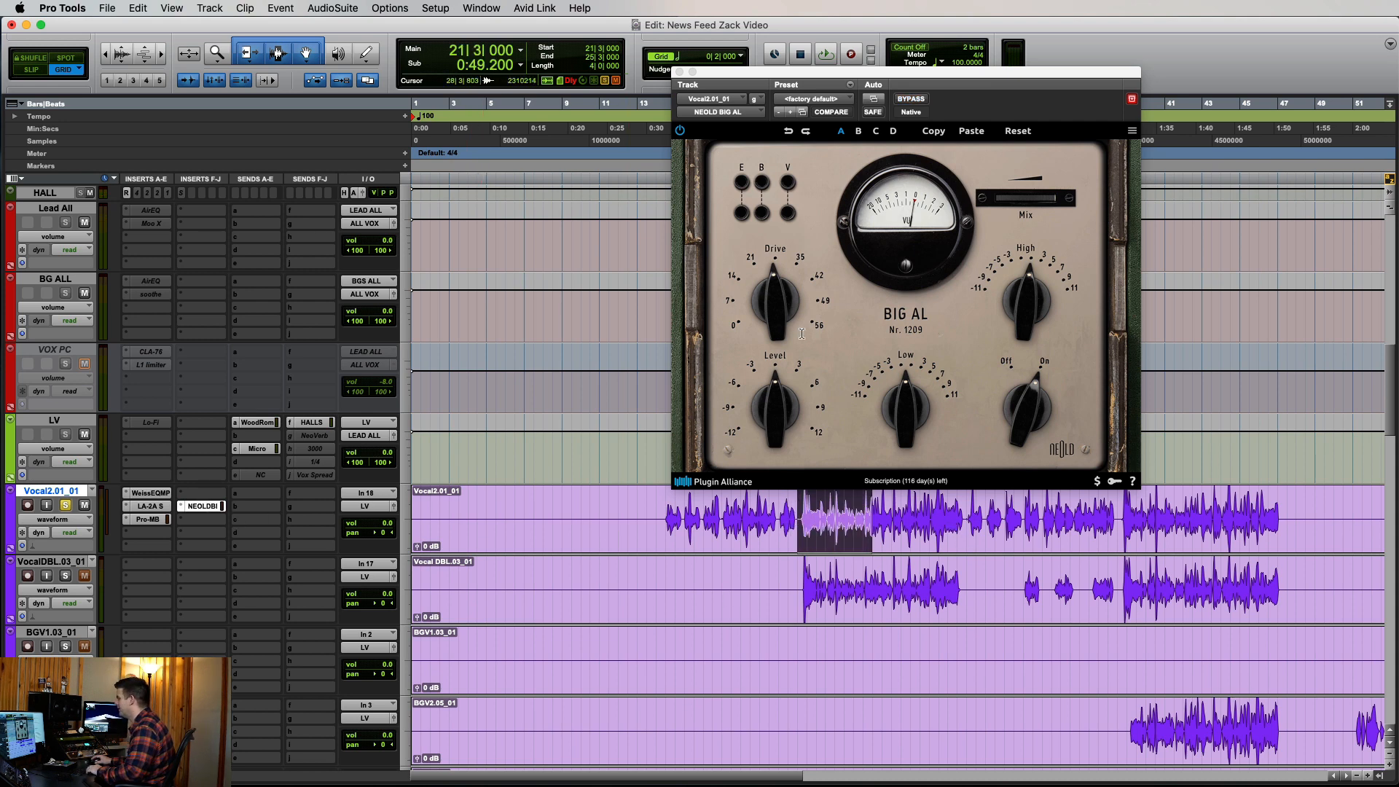
pyautogui.press('space')
# Raise Drive to its maximum of 56 and lower Mix to 17.1 % during playback
pyautogui.moveTo(770, 312); pyautogui.dragTo(795, 250)
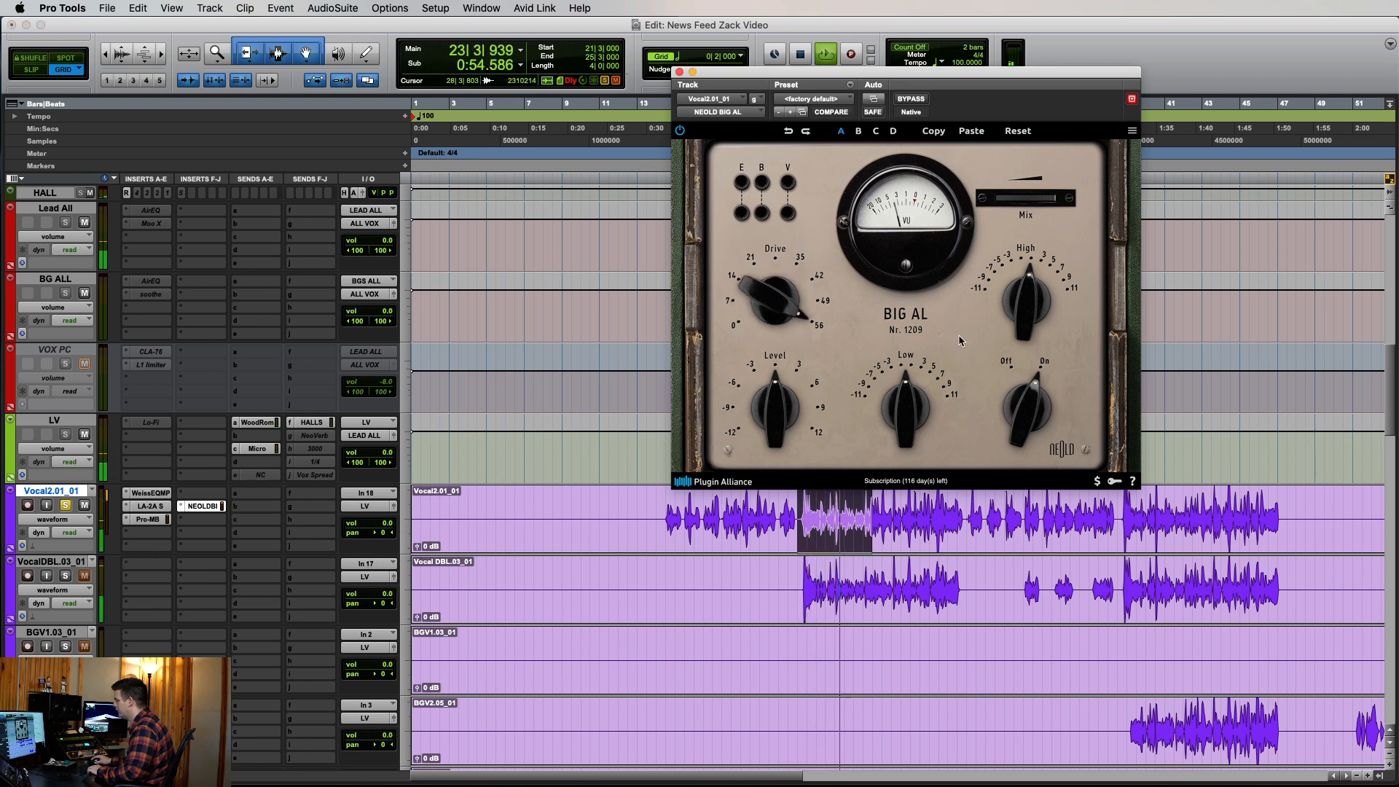
pyautogui.moveTo(803, 390); pyautogui.dragTo(806, 394)
pyautogui.moveTo(920, 393); pyautogui.dragTo(920, 392)
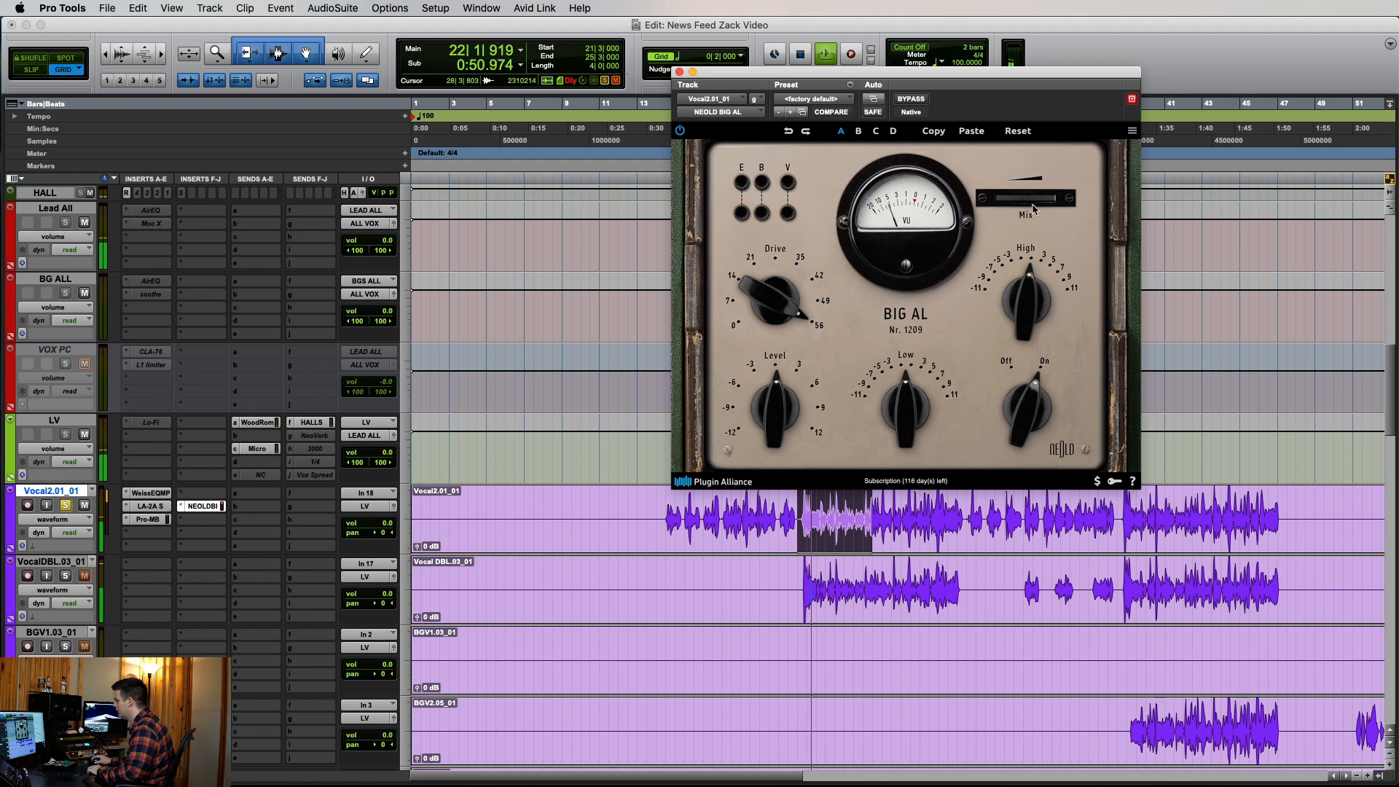
pyautogui.moveTo(1035, 200); pyautogui.dragTo(927, 216)
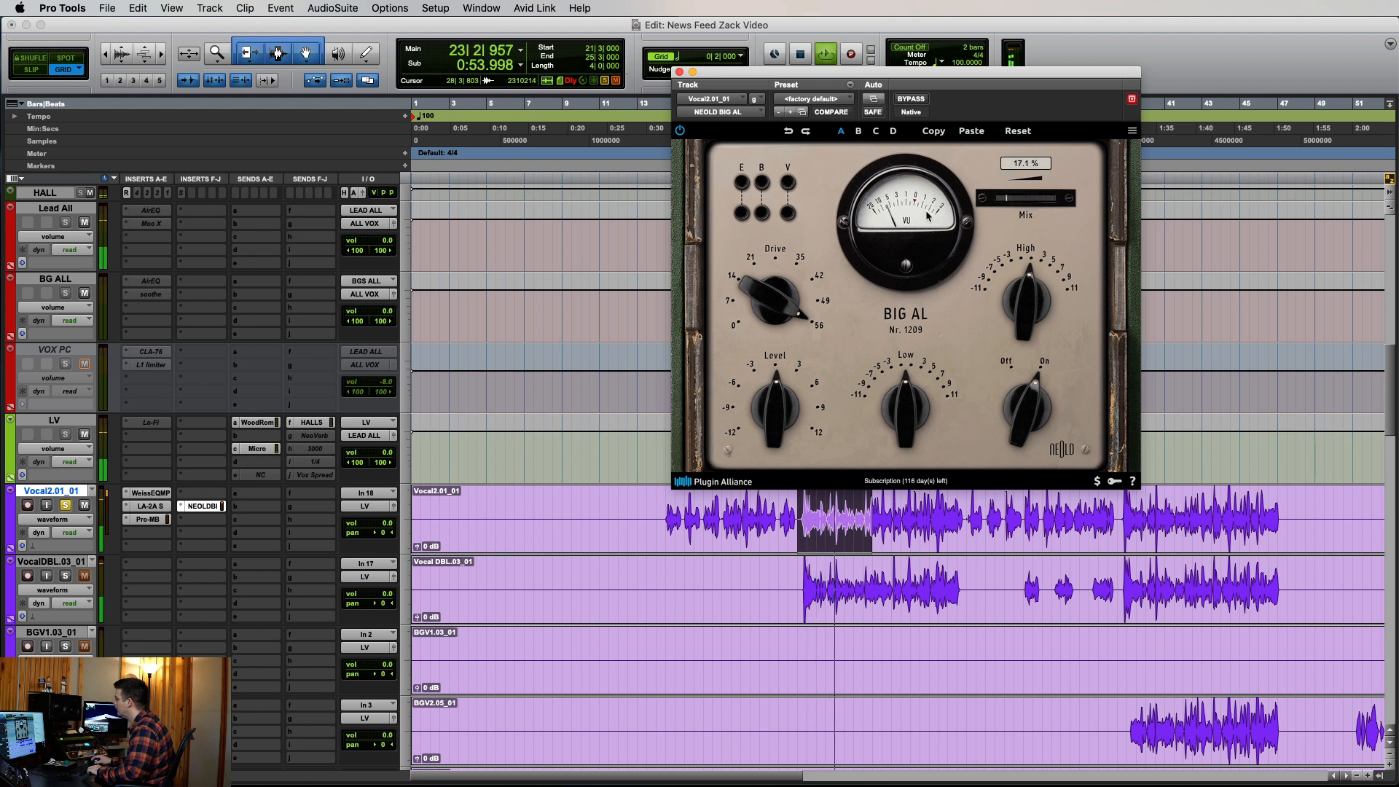
# Compare the vocal with BIG AL bypassed and active, nudge Mix slightly higher, and leave the plugin active
pyautogui.click(910, 100)
pyautogui.click(910, 100)
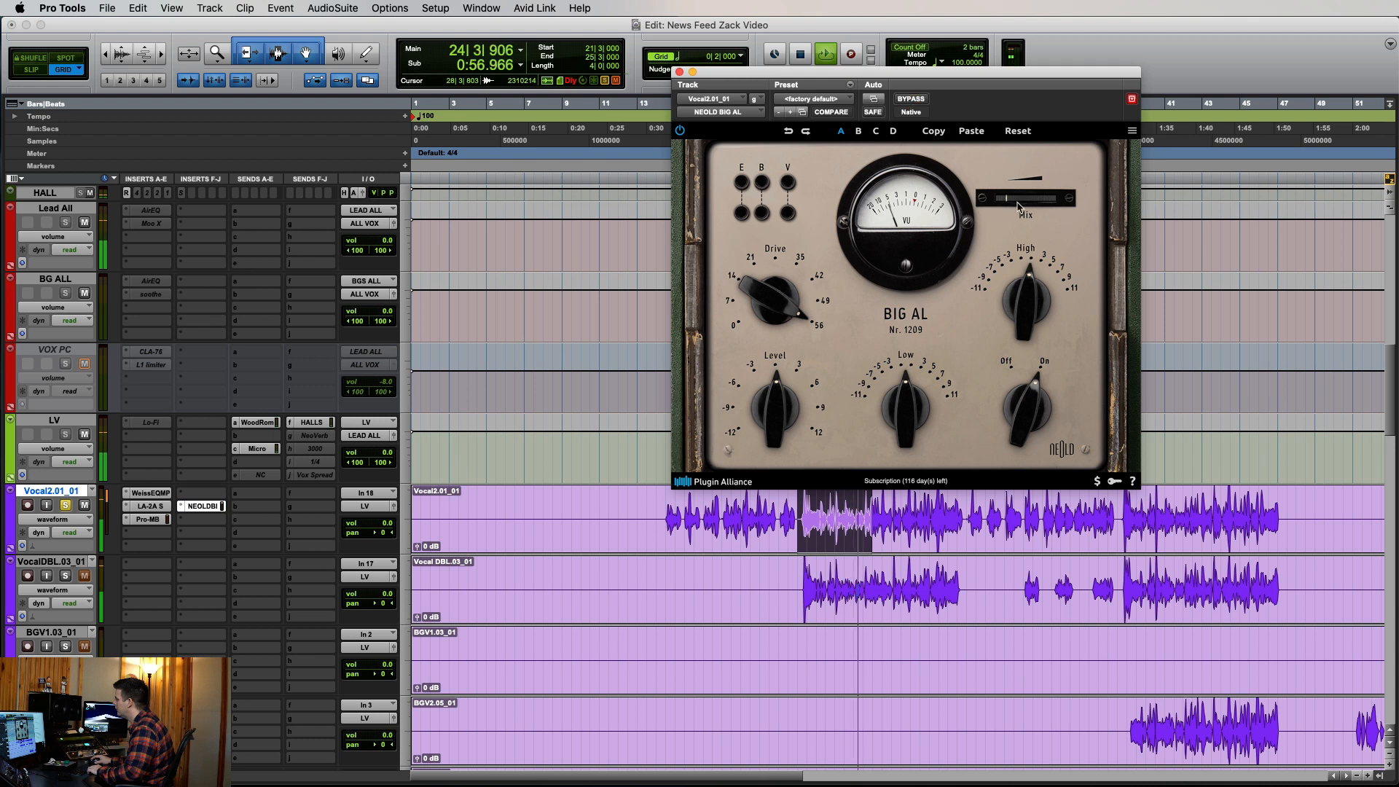
pyautogui.moveTo(1020, 198); pyautogui.dragTo(1025, 197)
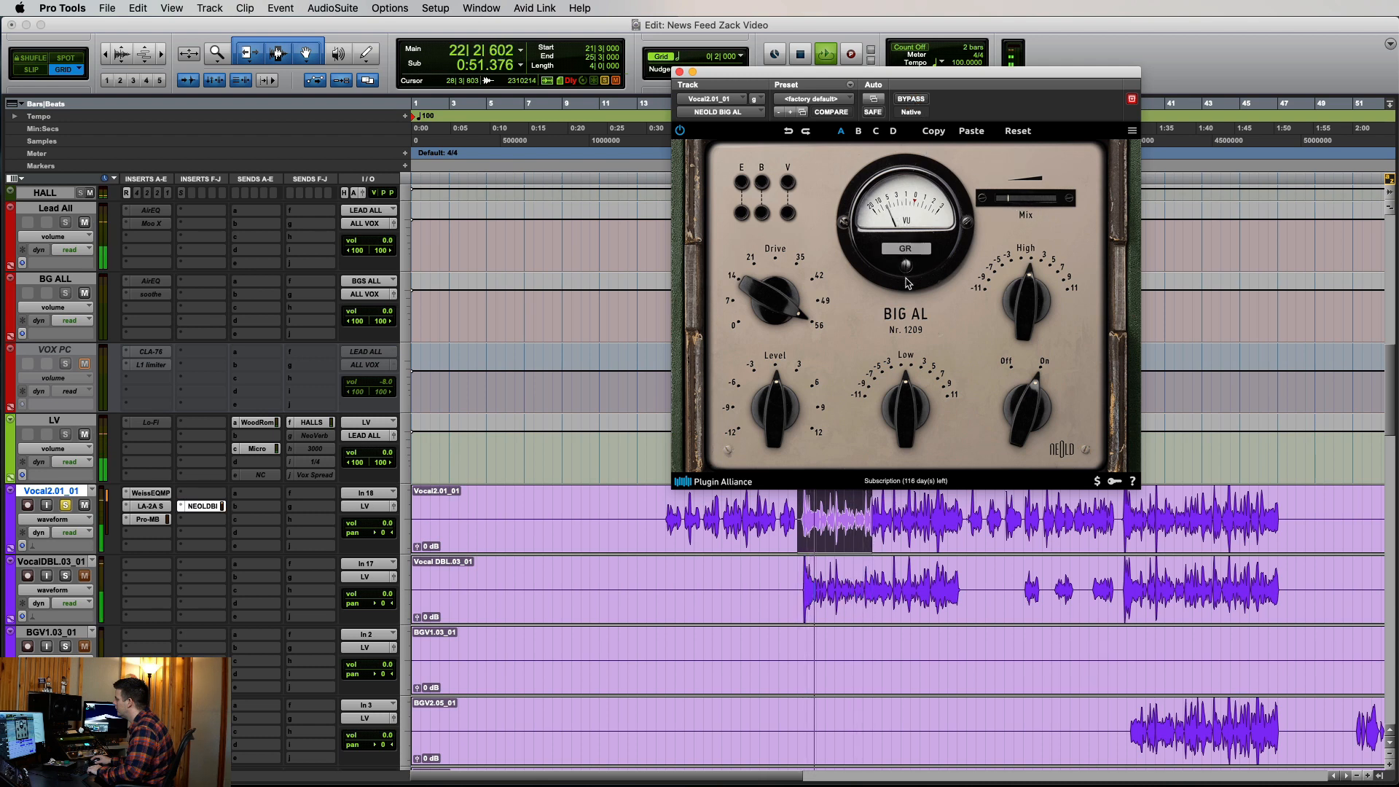
pyautogui.click(923, 101)
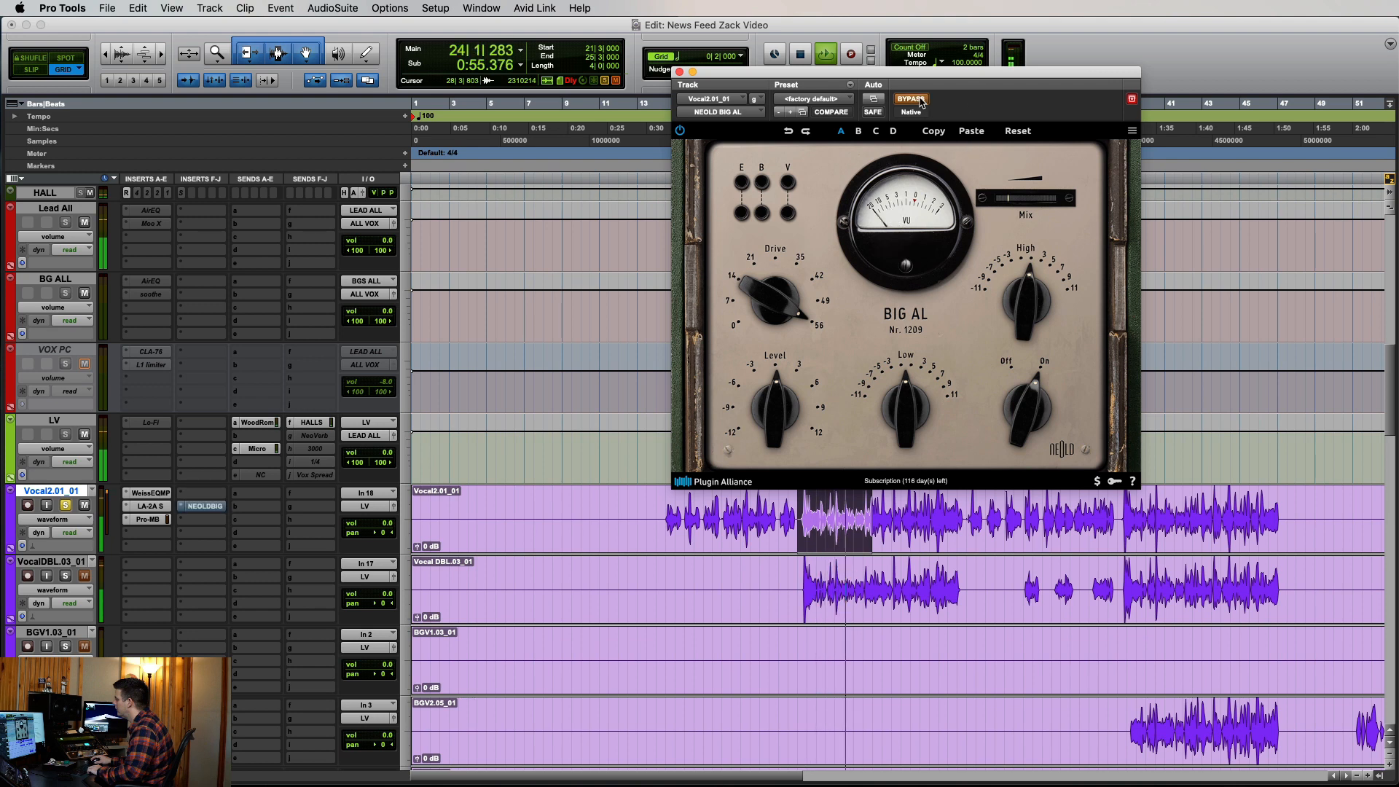
pyautogui.click(922, 102)
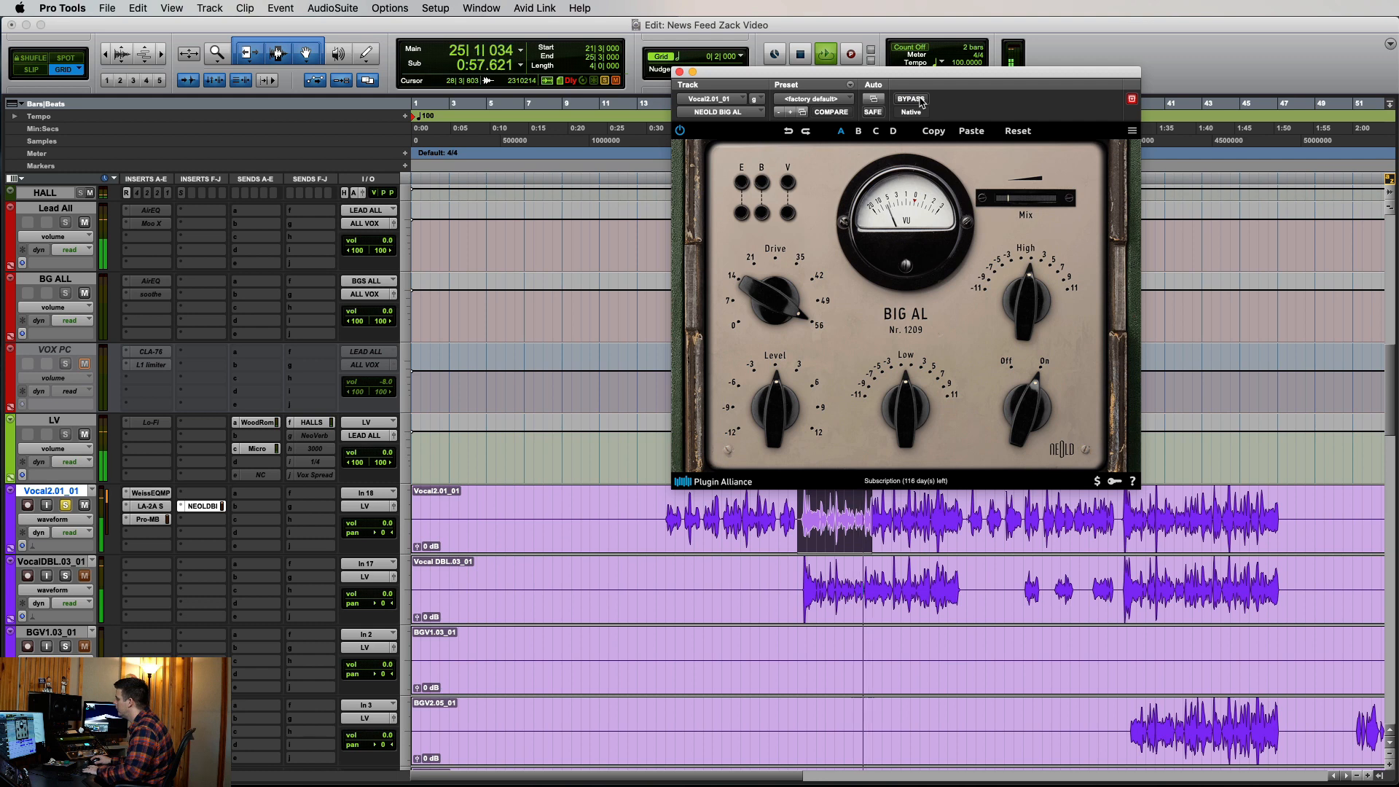
# Stop playback, load the 25 Vocal Fattener preset in BIG AL and play the vocal selection
pyautogui.press('space')
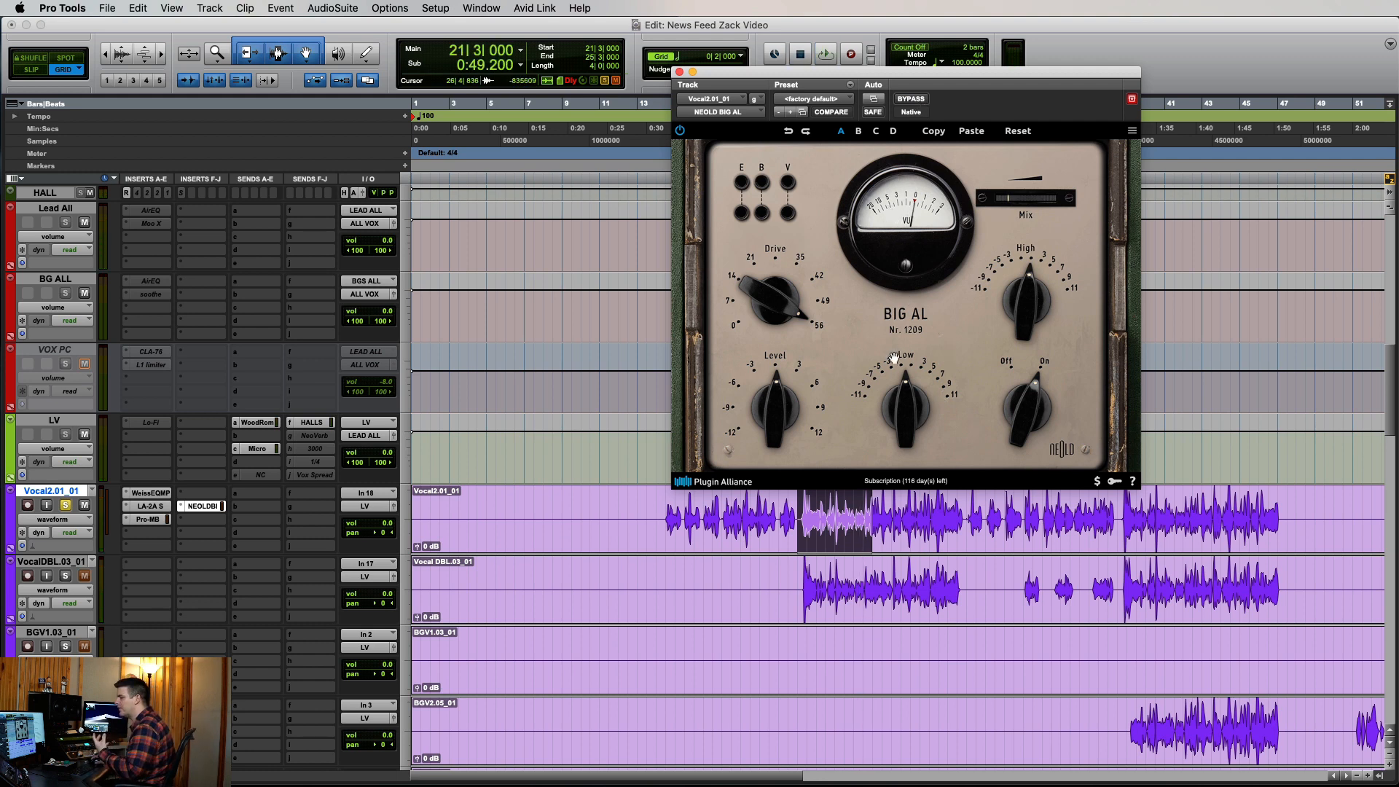
pyautogui.click(796, 99)
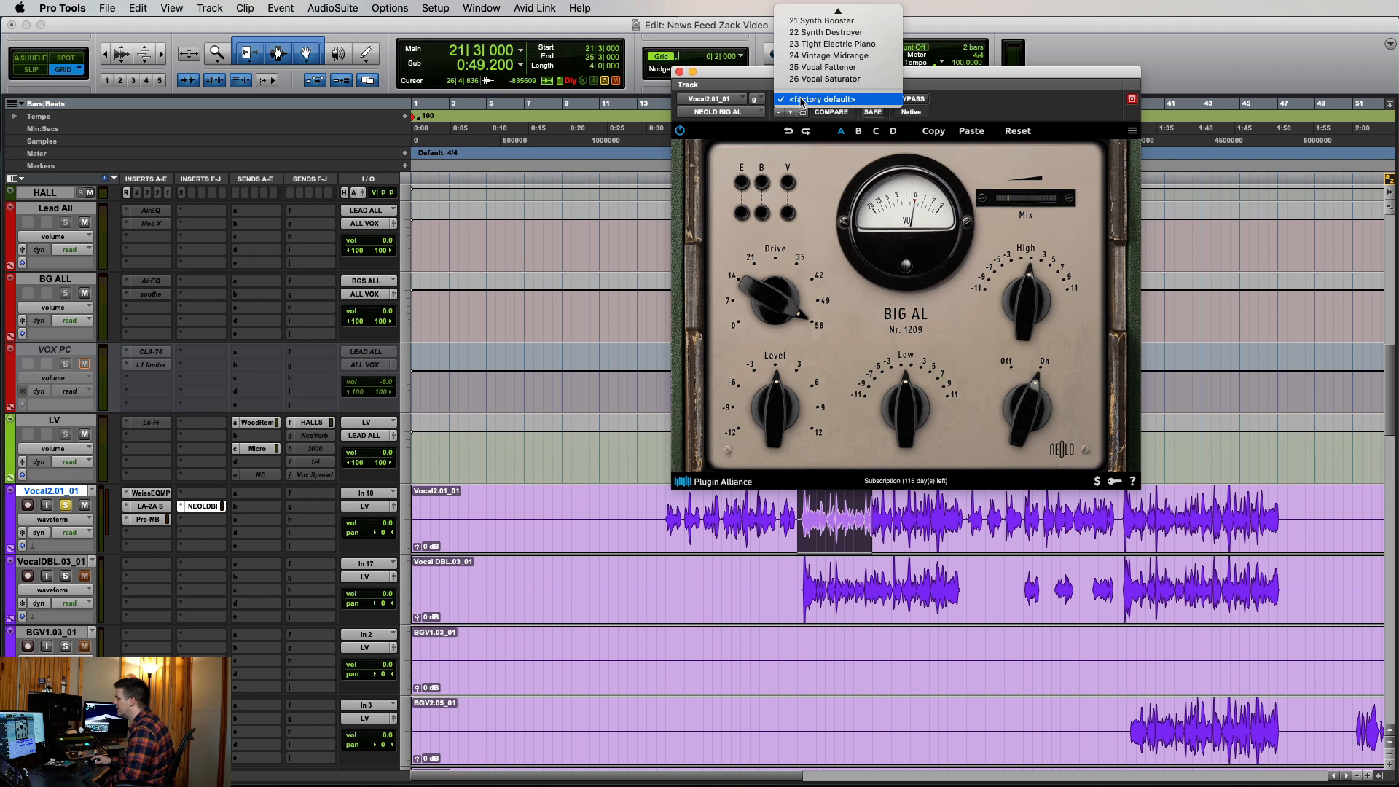
pyautogui.click(817, 68)
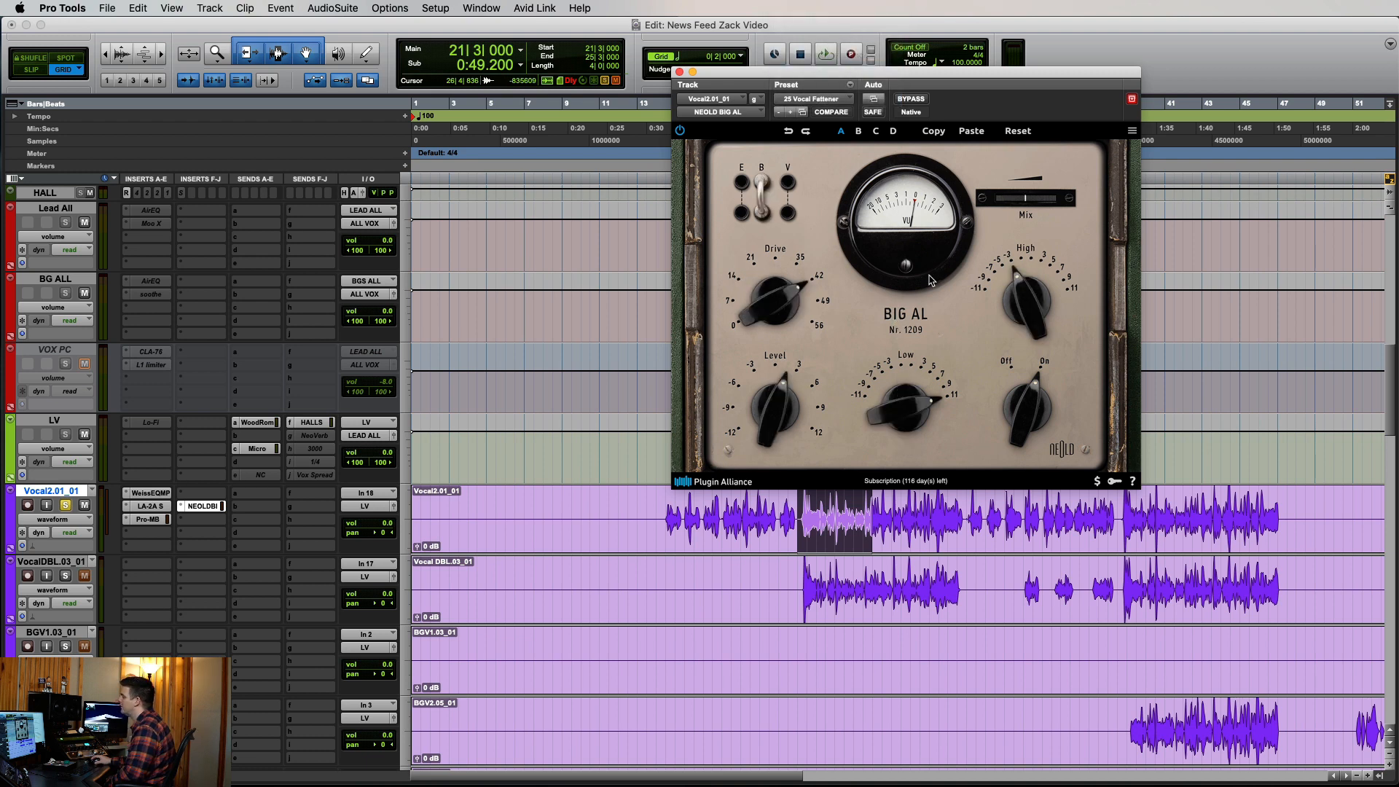
pyautogui.press('space')
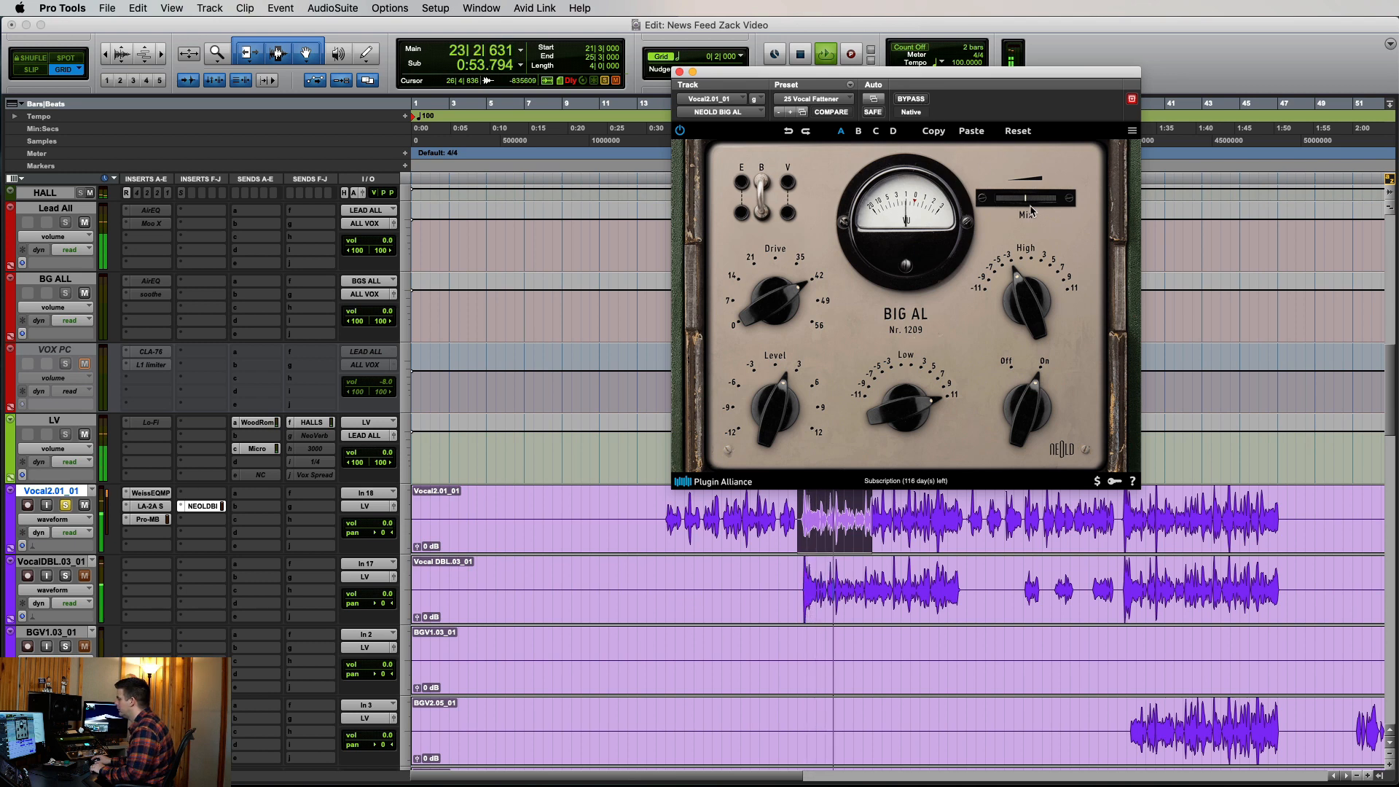
# Adjust Mix to 44.9 % while comparing the vocal with BIG AL bypassed and active, and stop playback
pyautogui.moveTo(1024, 198); pyautogui.dragTo(1010, 204)
pyautogui.click(908, 102)
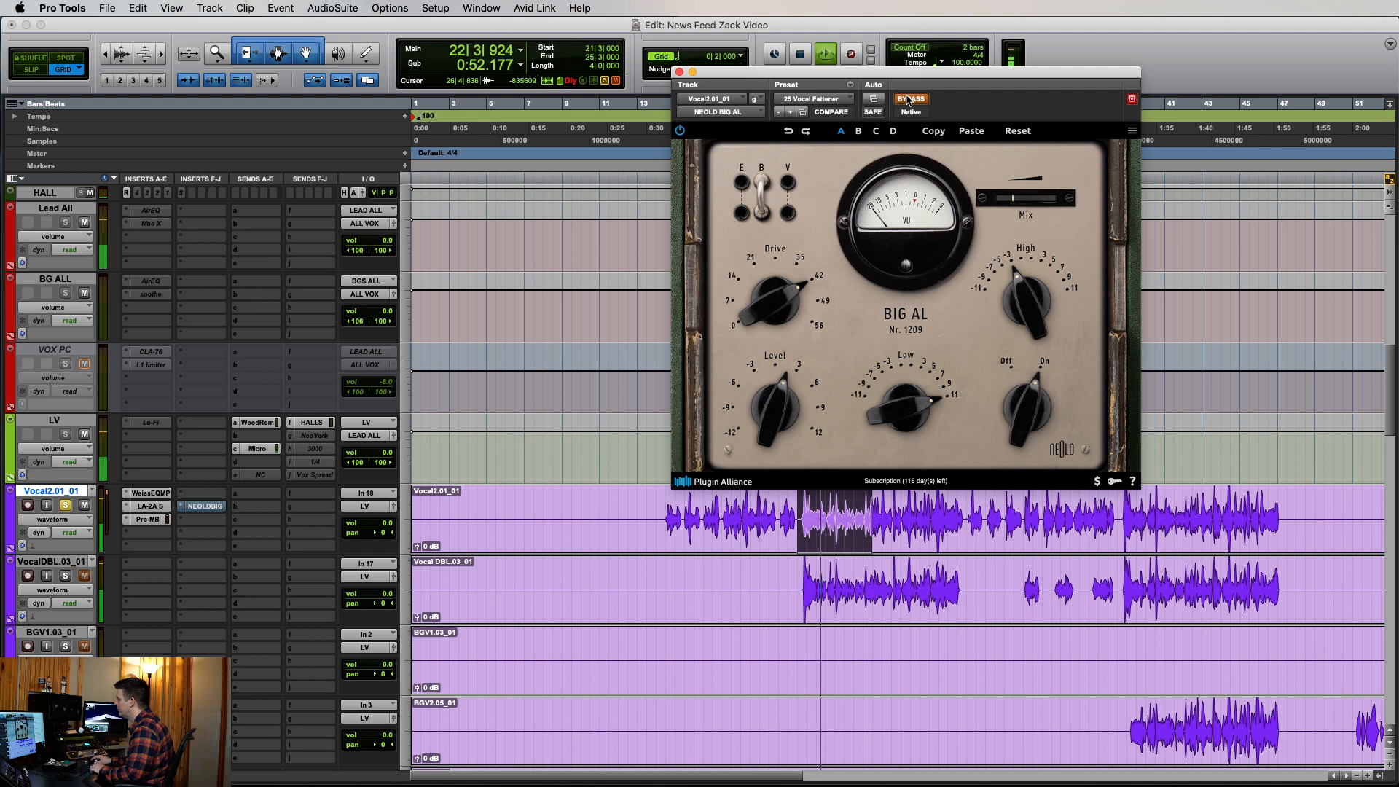
pyautogui.click(909, 100)
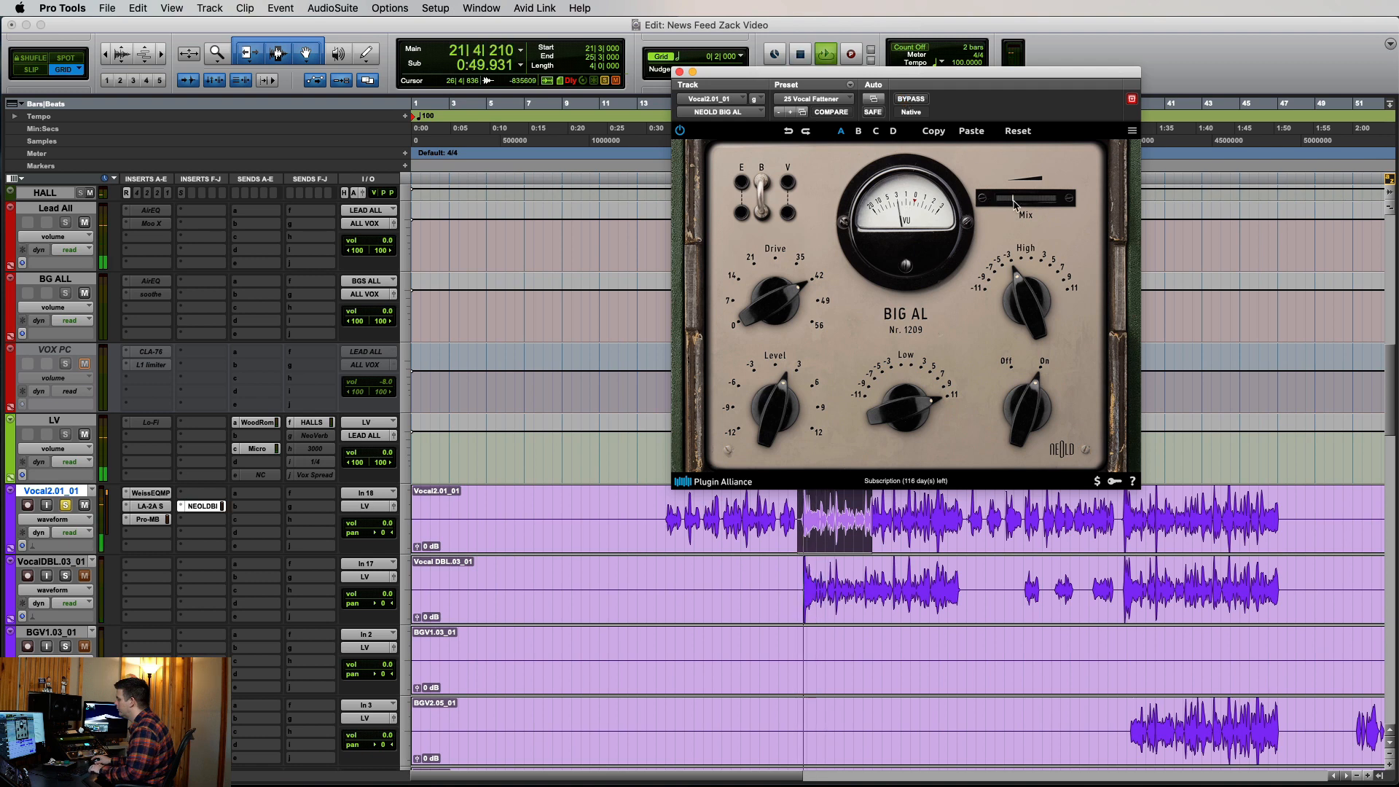
pyautogui.moveTo(1014, 201); pyautogui.dragTo(1052, 205)
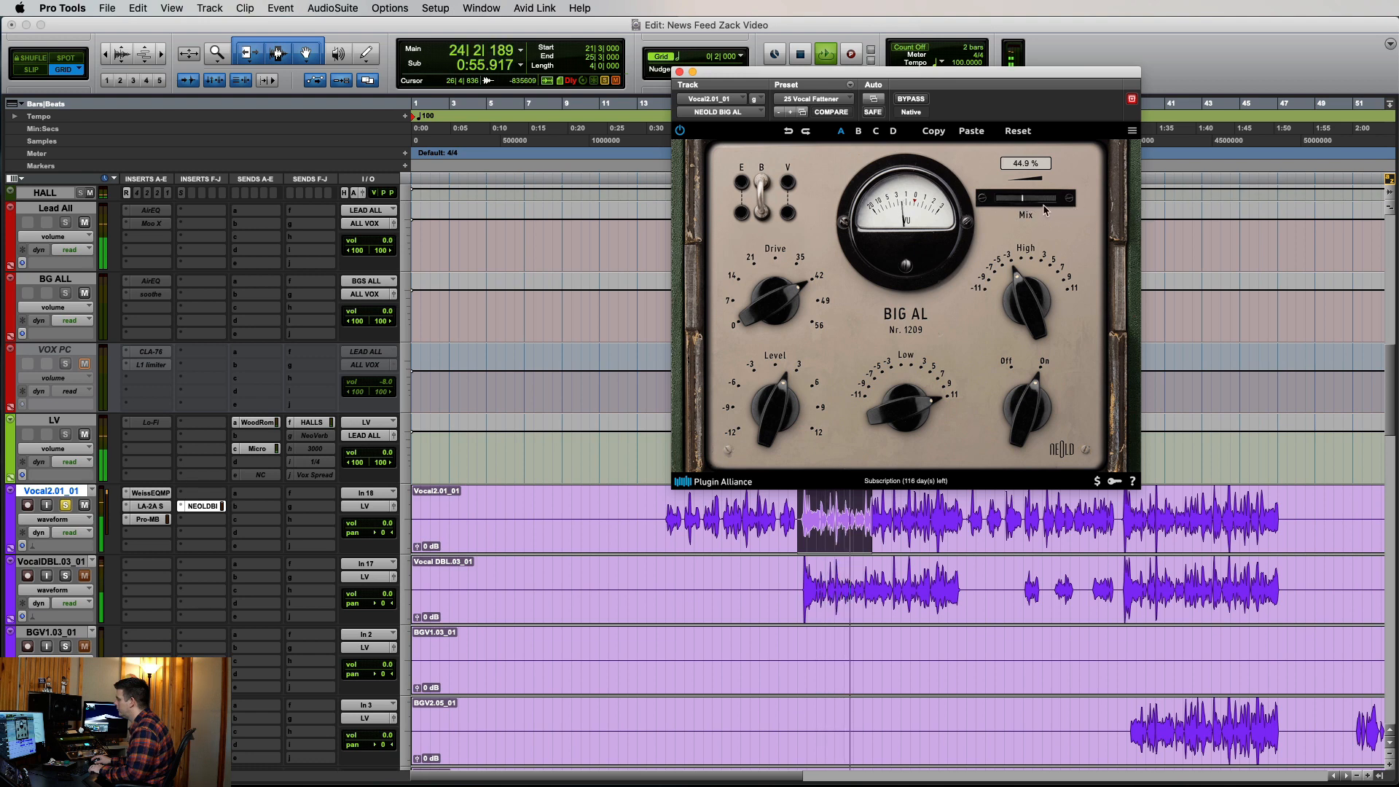
pyautogui.click(911, 100)
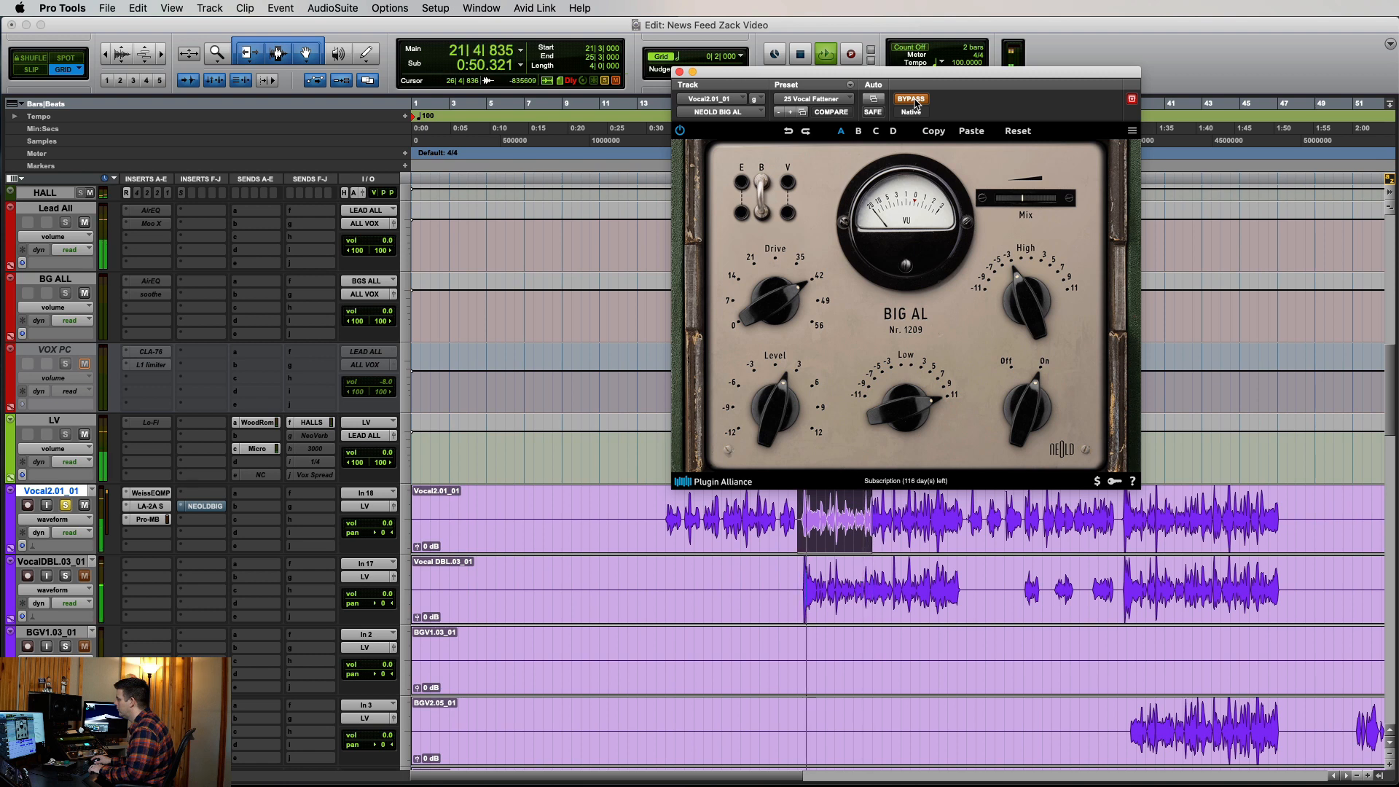
pyautogui.click(912, 99)
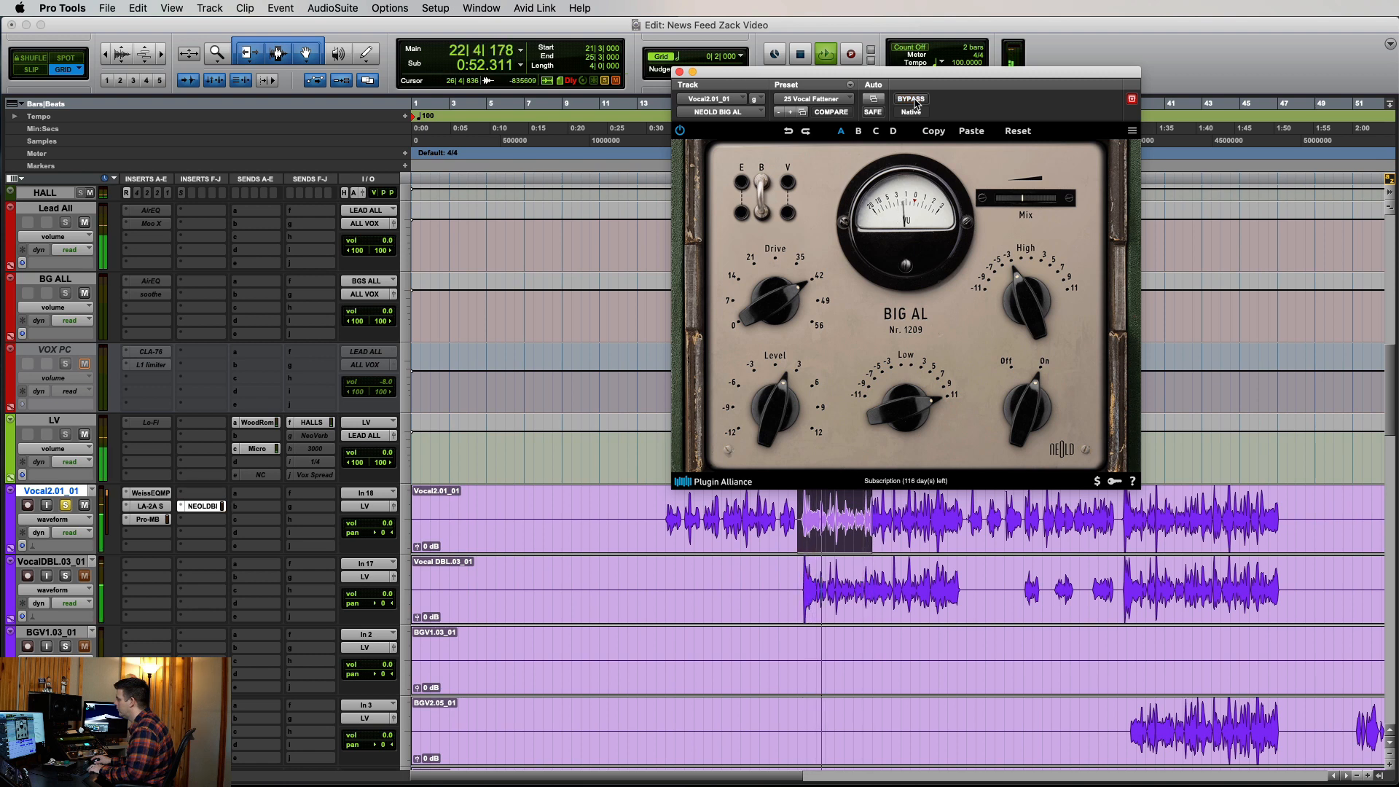
pyautogui.press('space')
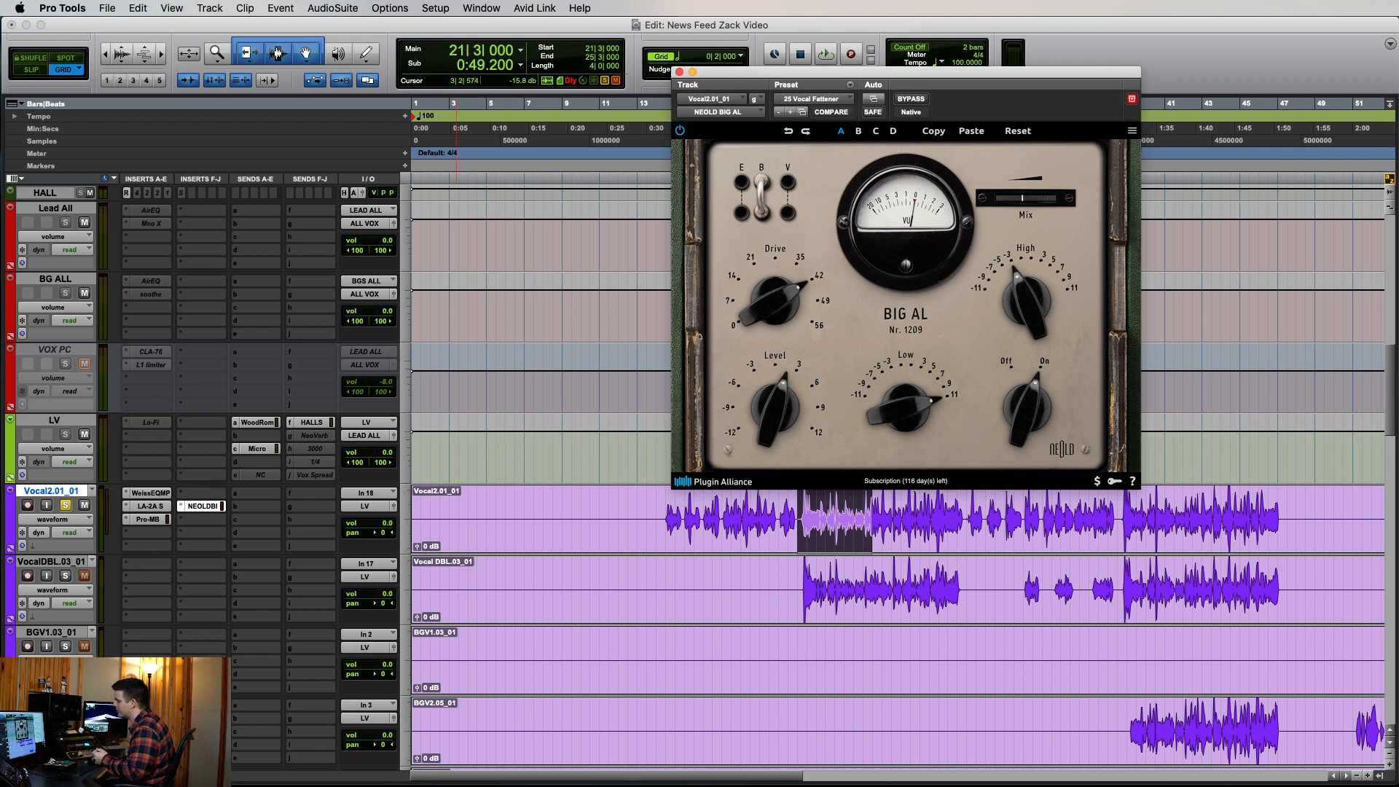
# Close the vocal's BIG AL window, select BASS_01 from 10|3|000 to 15|1|000 and open BIG AL on the BASS ALL track
pyautogui.click(205, 508)
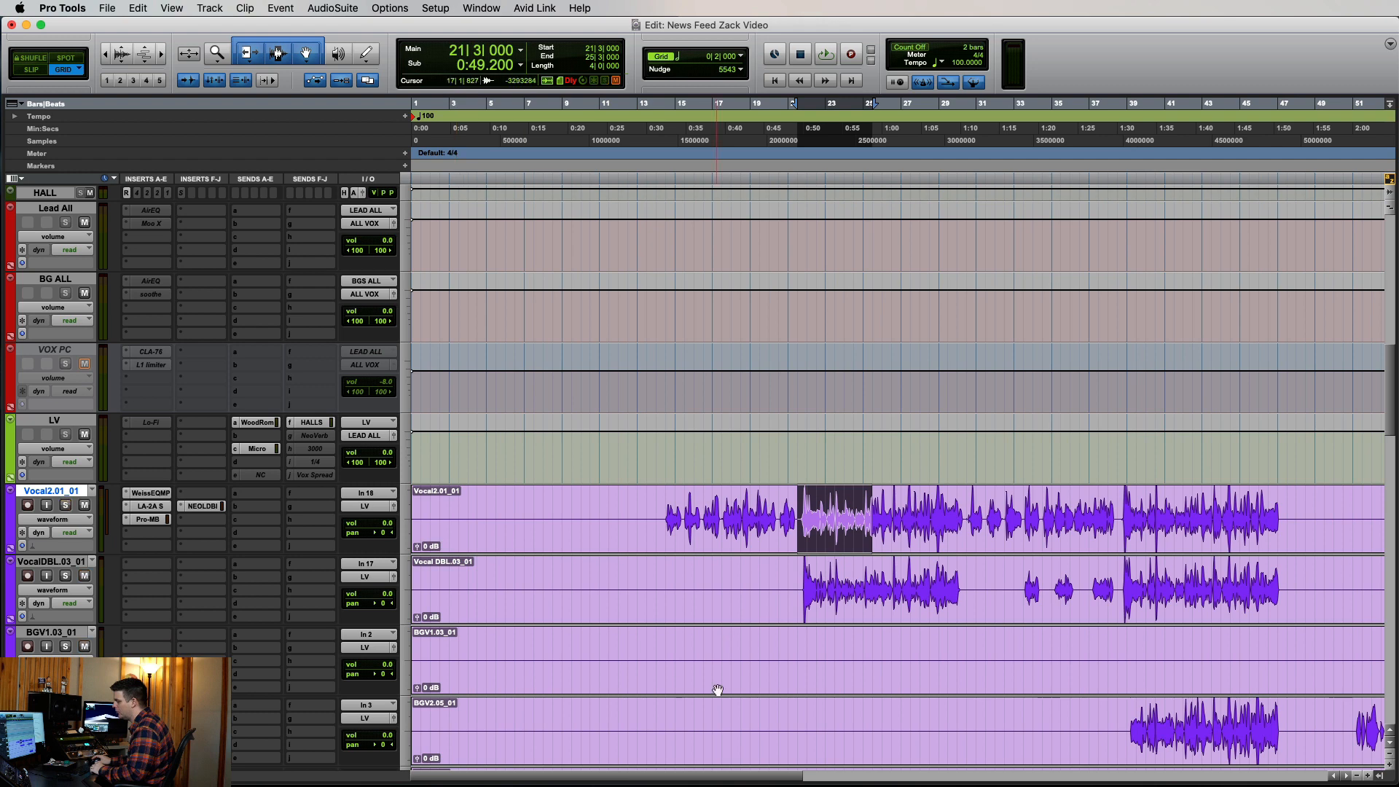
pyautogui.scroll(-10, 718, 689)
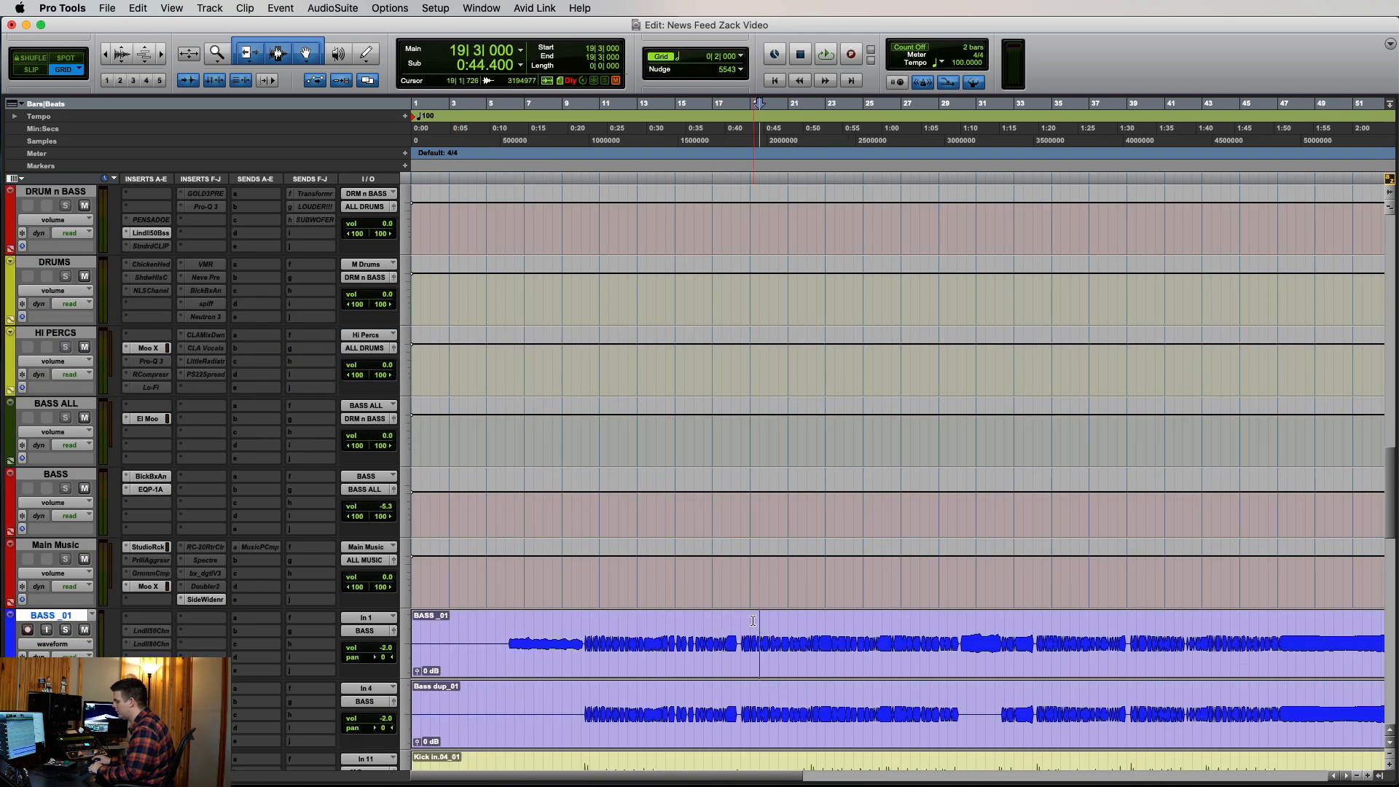
pyautogui.moveTo(752, 628); pyautogui.dragTo(864, 628)
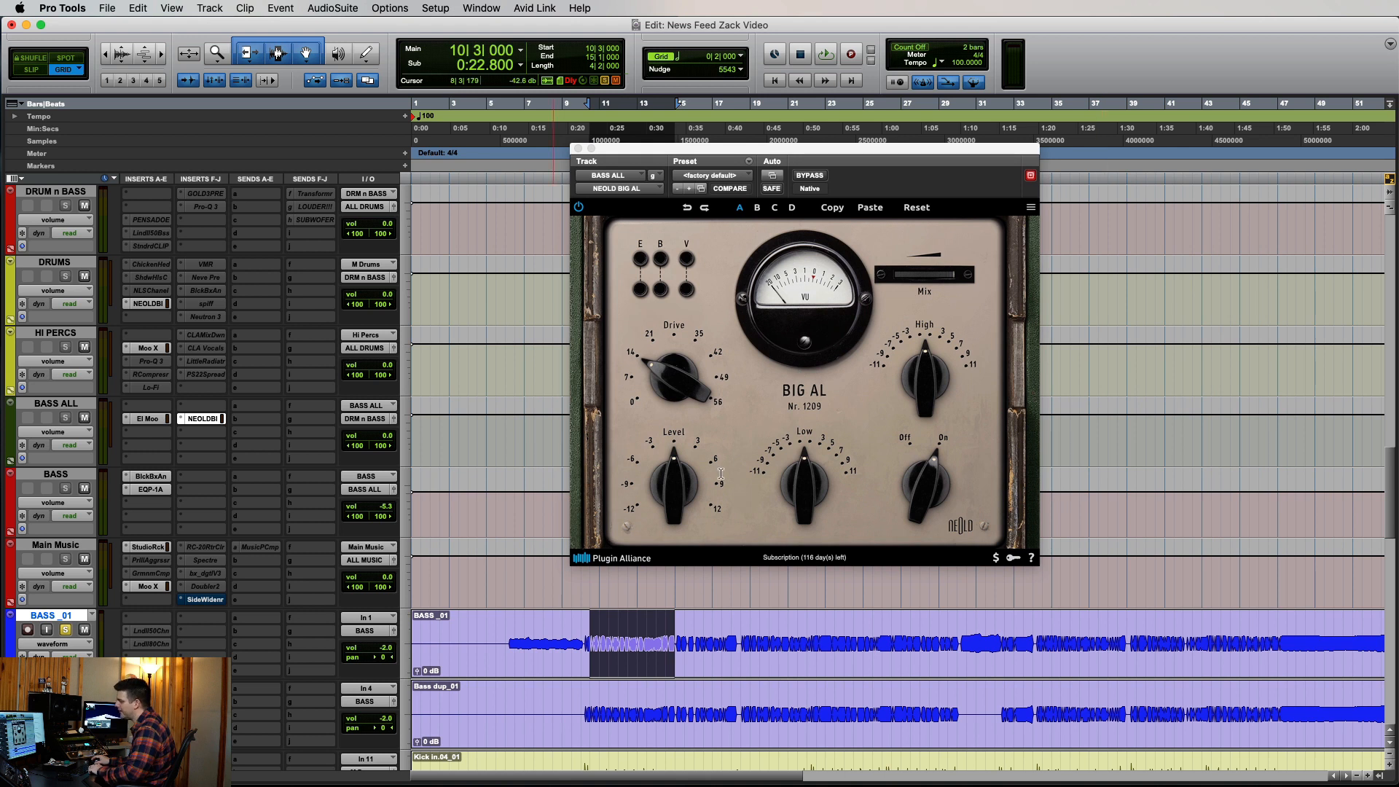
# Load the 03 Bass Driver preset in the BASS ALL BIG AL and play the selected bass passage
pyautogui.moveTo(801, 487); pyautogui.dragTo(809, 465)
pyautogui.click(720, 179)
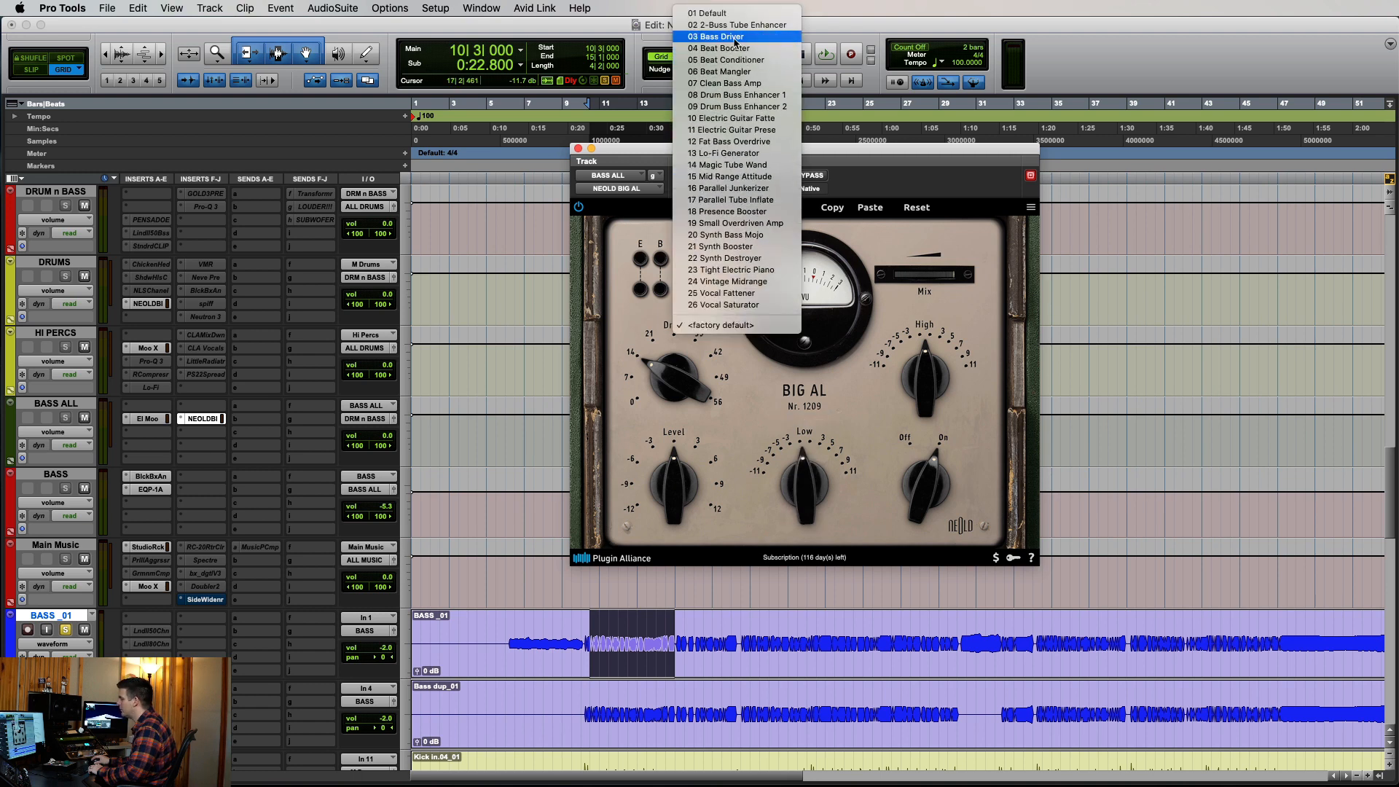
pyautogui.click(733, 37)
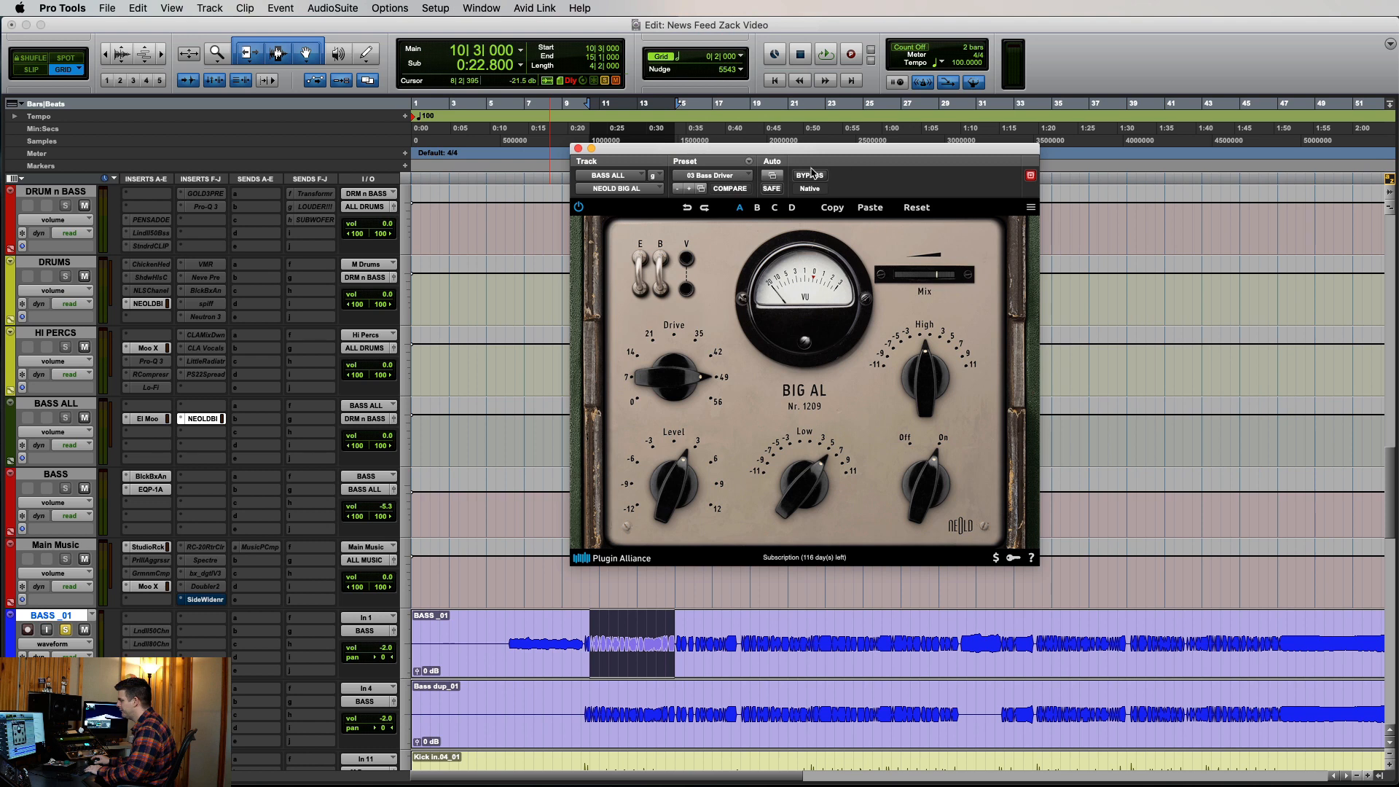
pyautogui.press('space')
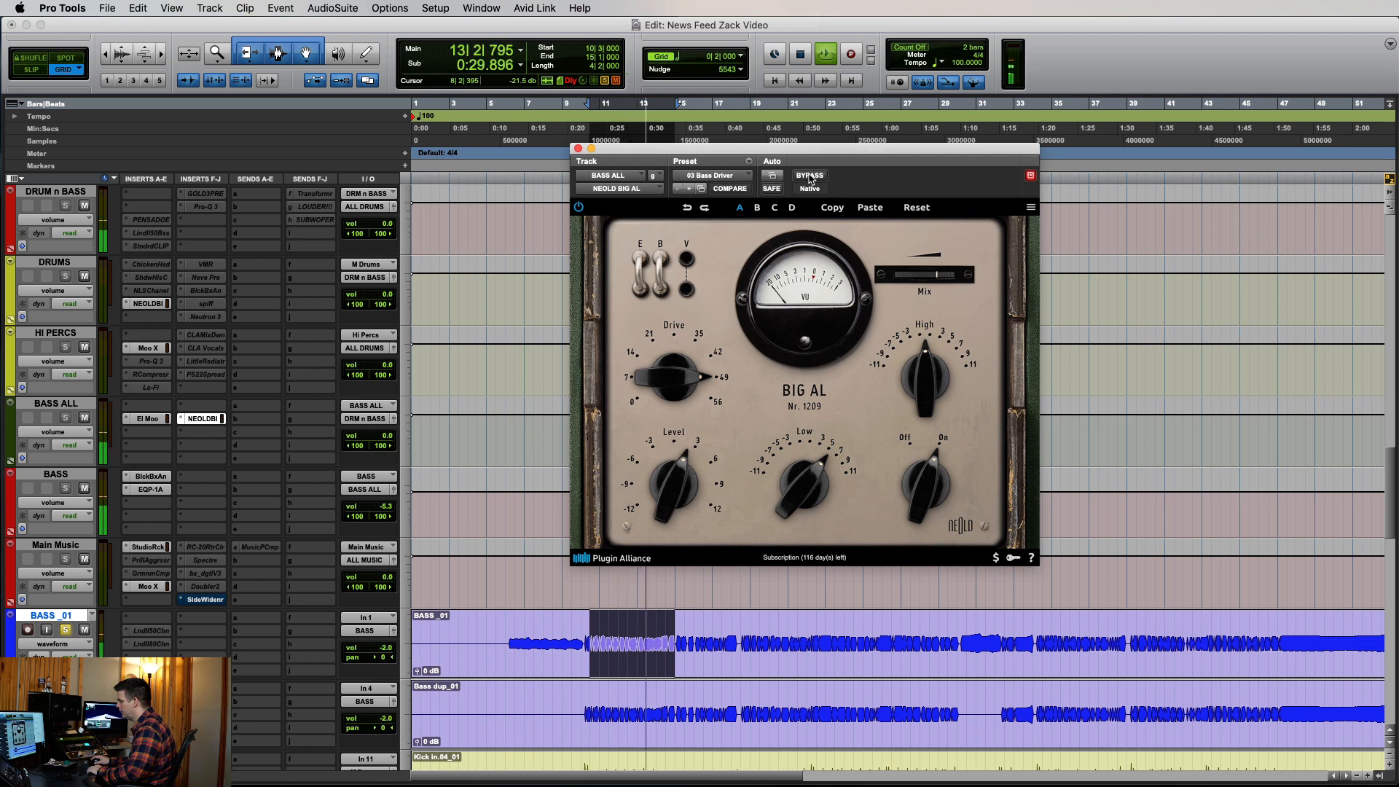
# Compare the bass with BIG AL bypassed and active, switch off B and stop playback
pyautogui.click(810, 175)
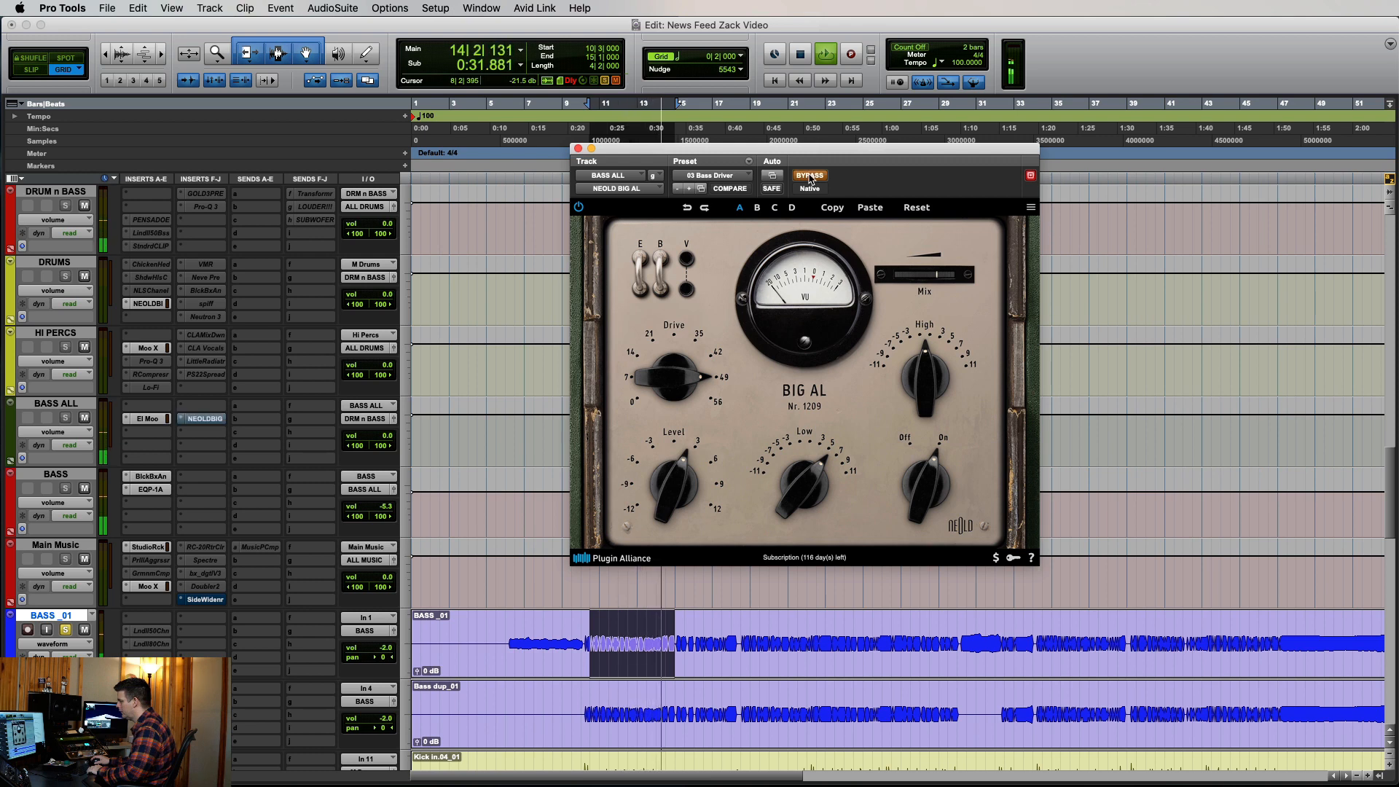
pyautogui.click(810, 176)
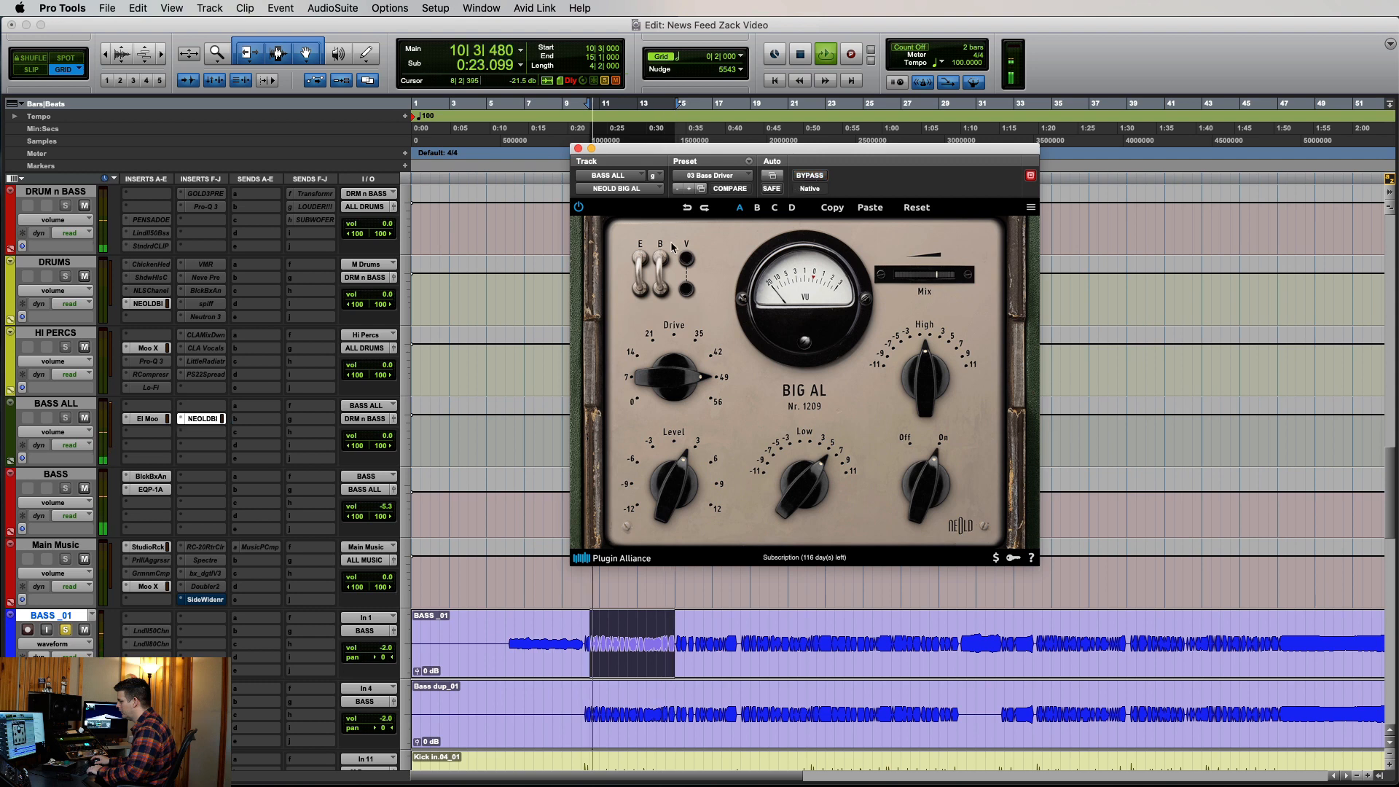
pyautogui.click(660, 268)
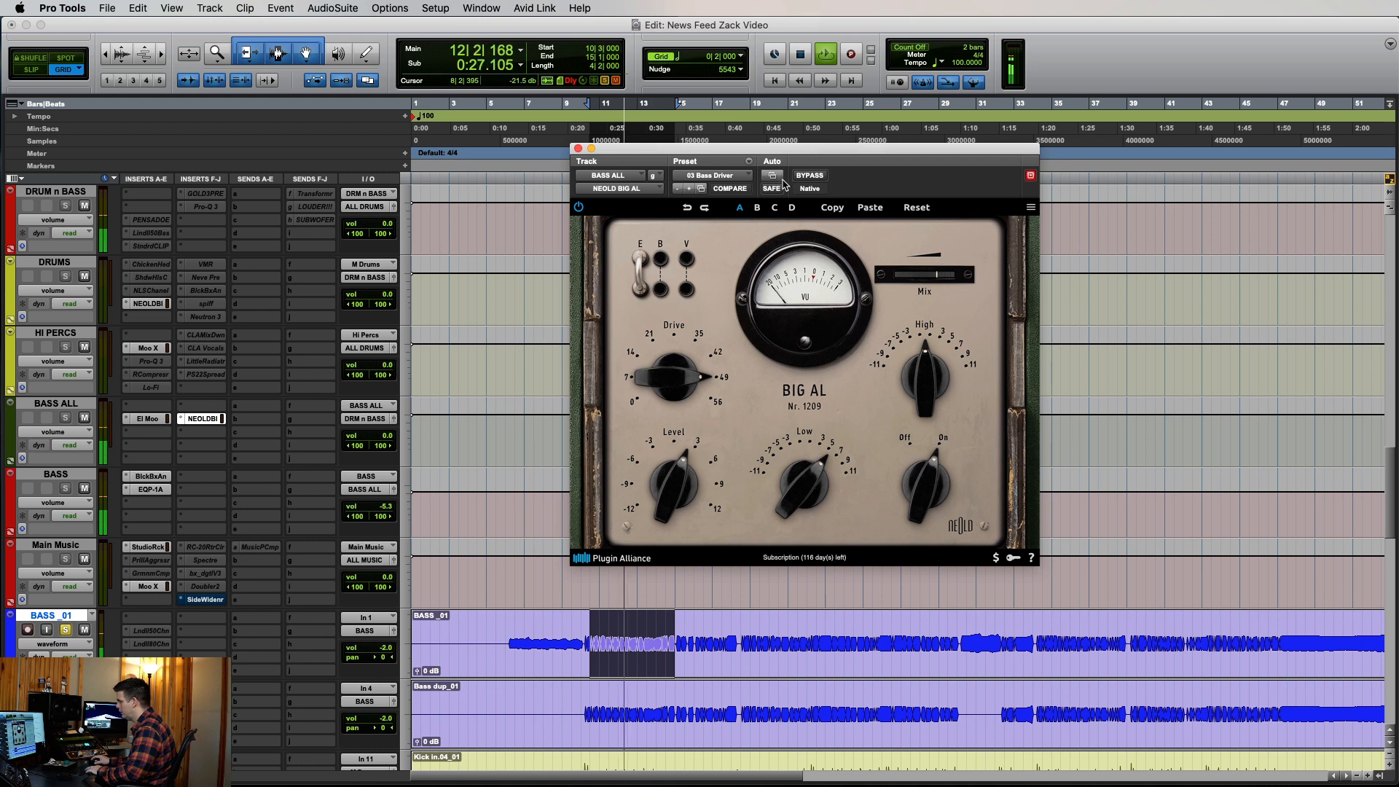
pyautogui.press('space')
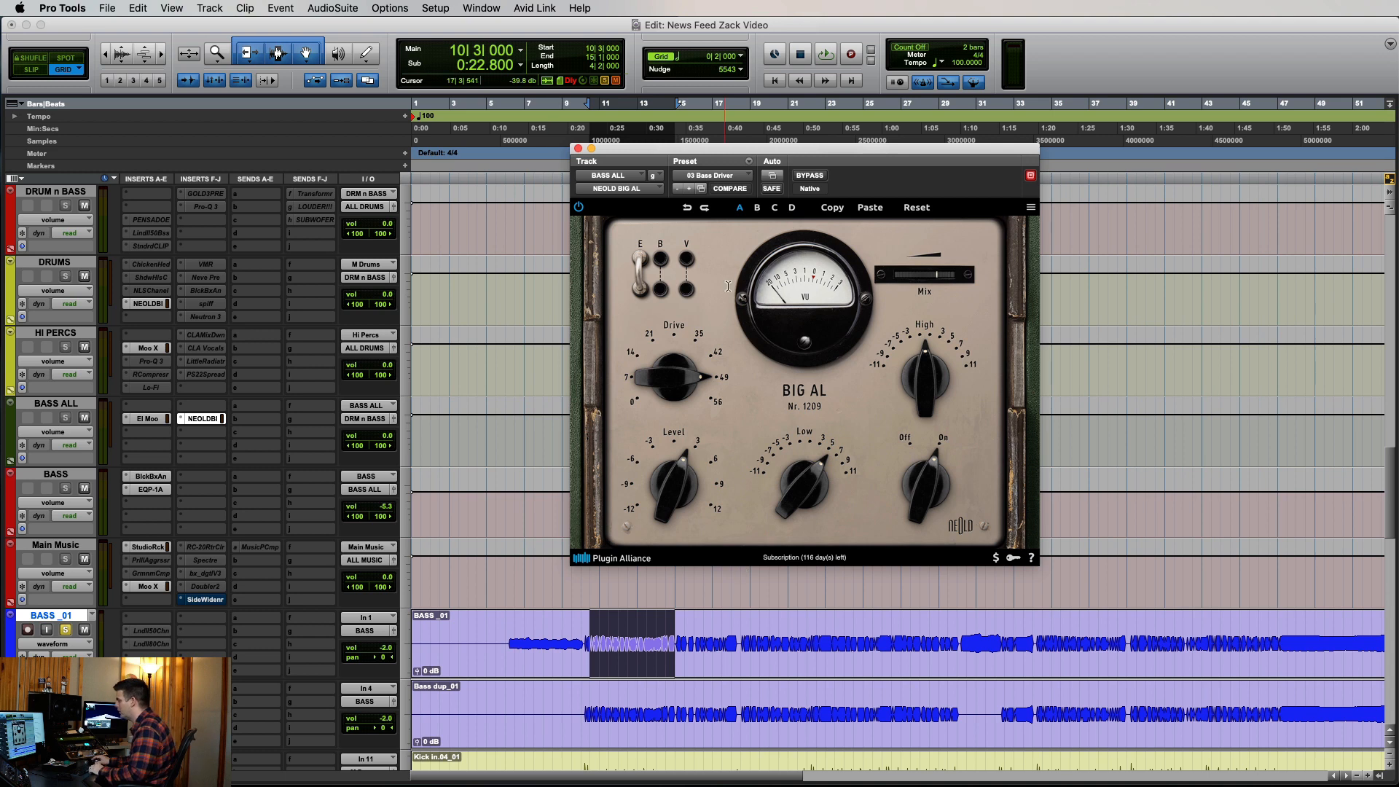
# Play the bass selection, switch B back on and raise Drive, Low and Mix, taking Mix to its maximum
pyautogui.press('space')
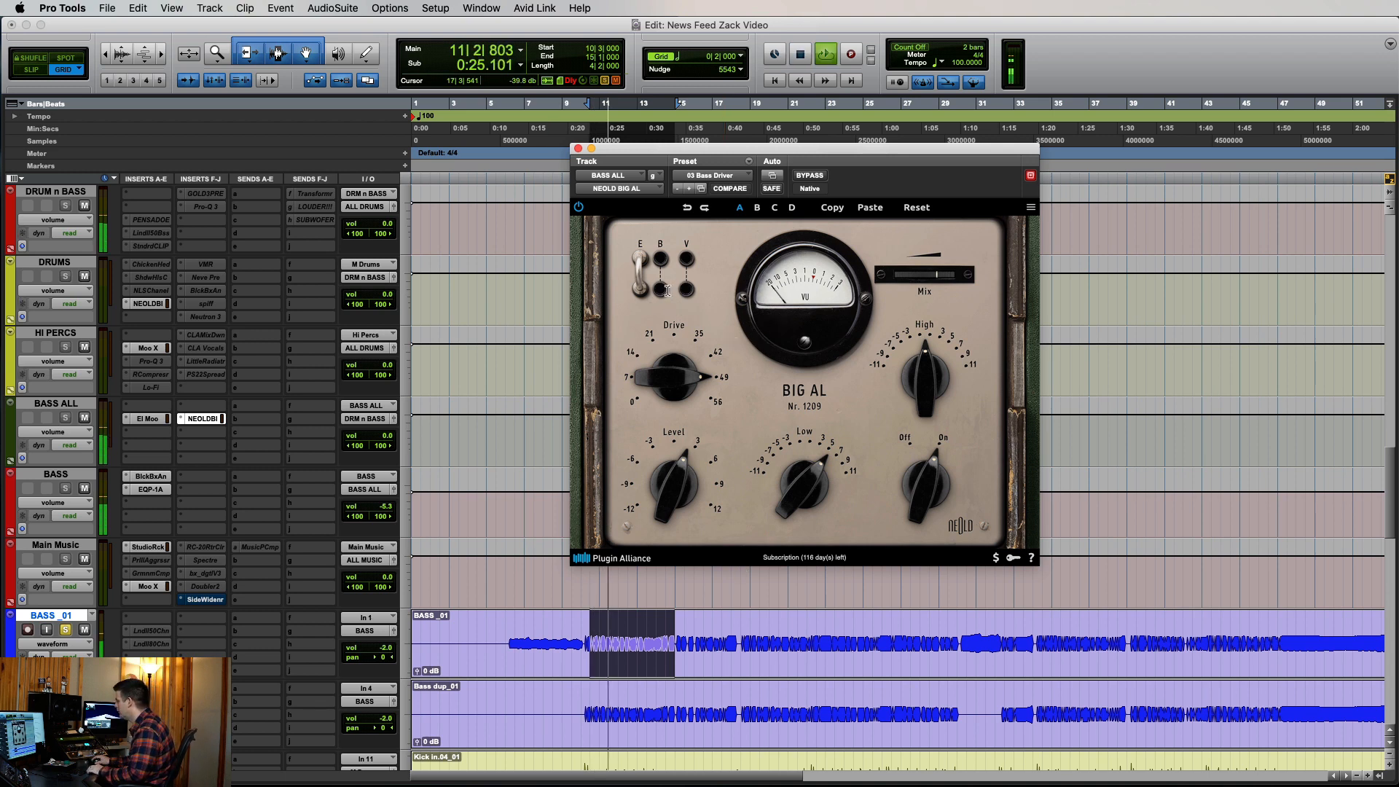
pyautogui.click(661, 280)
pyautogui.moveTo(678, 386)
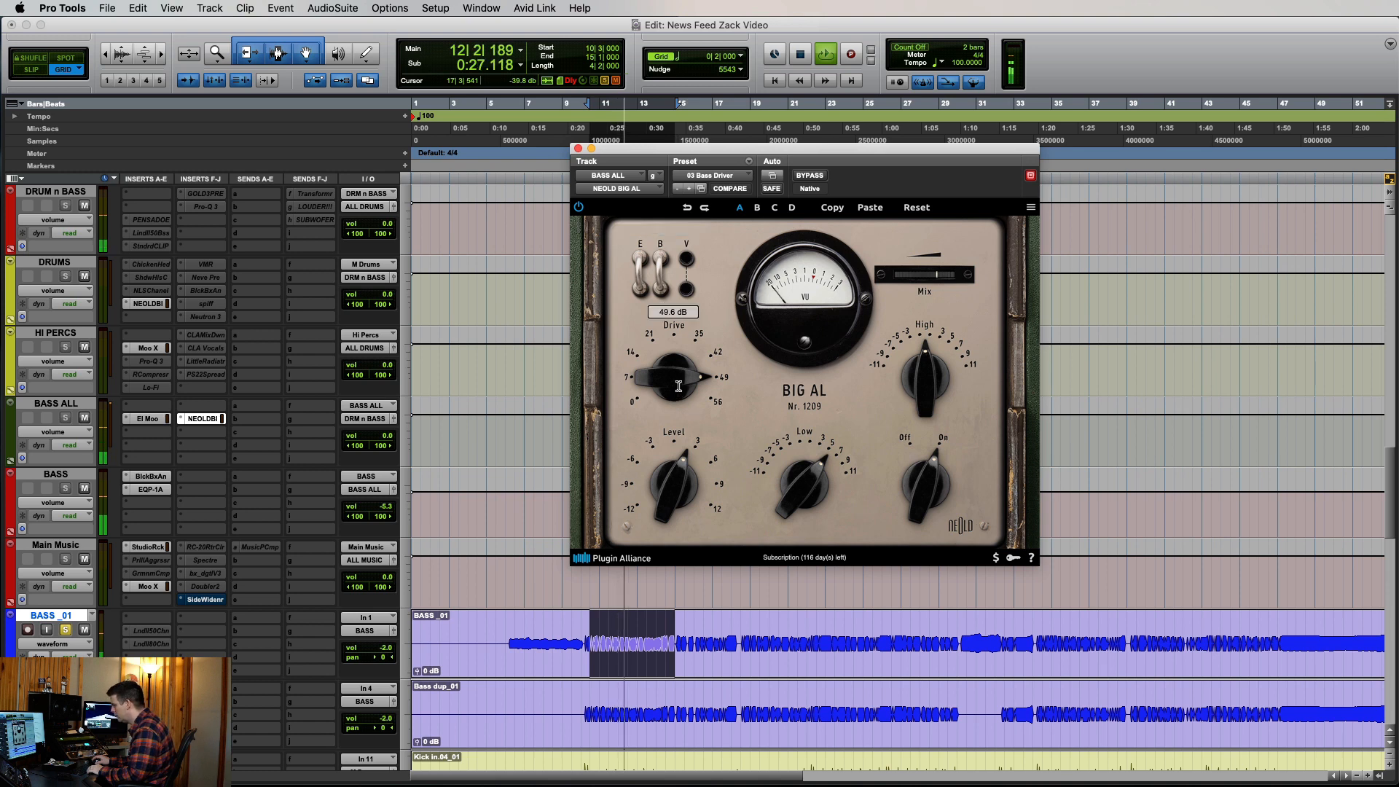
pyautogui.moveTo(679, 386); pyautogui.dragTo(687, 399)
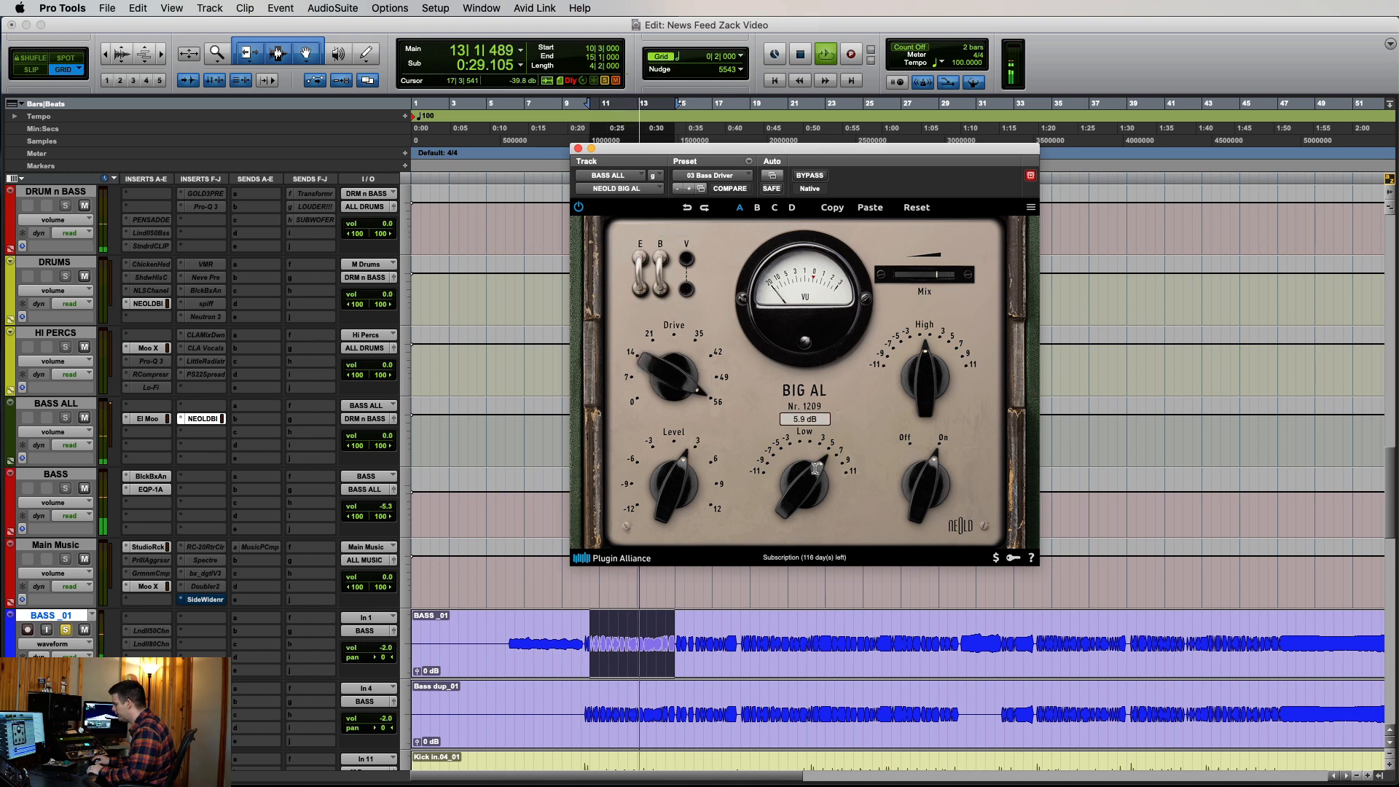
pyautogui.moveTo(809, 467); pyautogui.dragTo(815, 449)
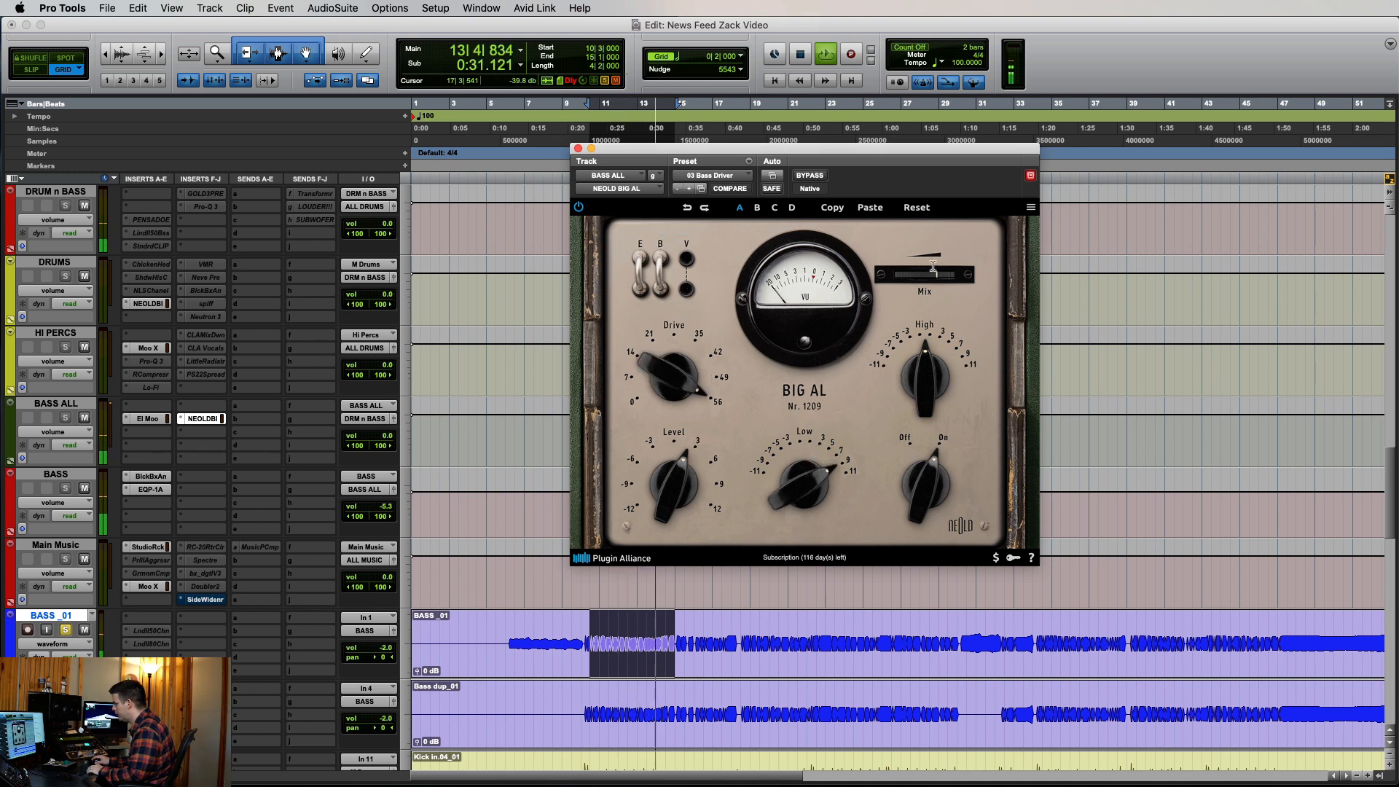
pyautogui.moveTo(938, 274); pyautogui.dragTo(1025, 270)
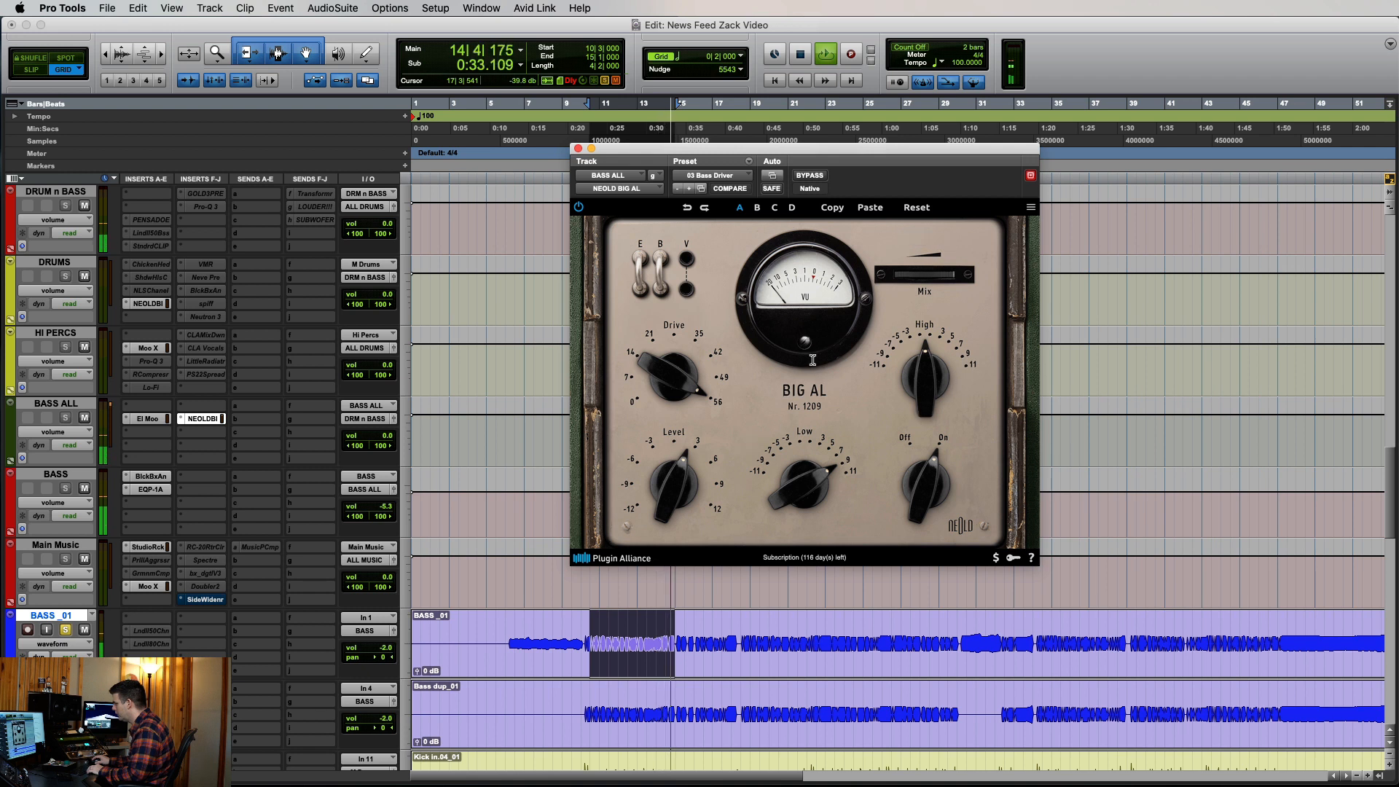
# Switch on V and lower Drive to between 35 and 42 while the bass plays
pyautogui.click(685, 295)
pyautogui.moveTo(685, 487)
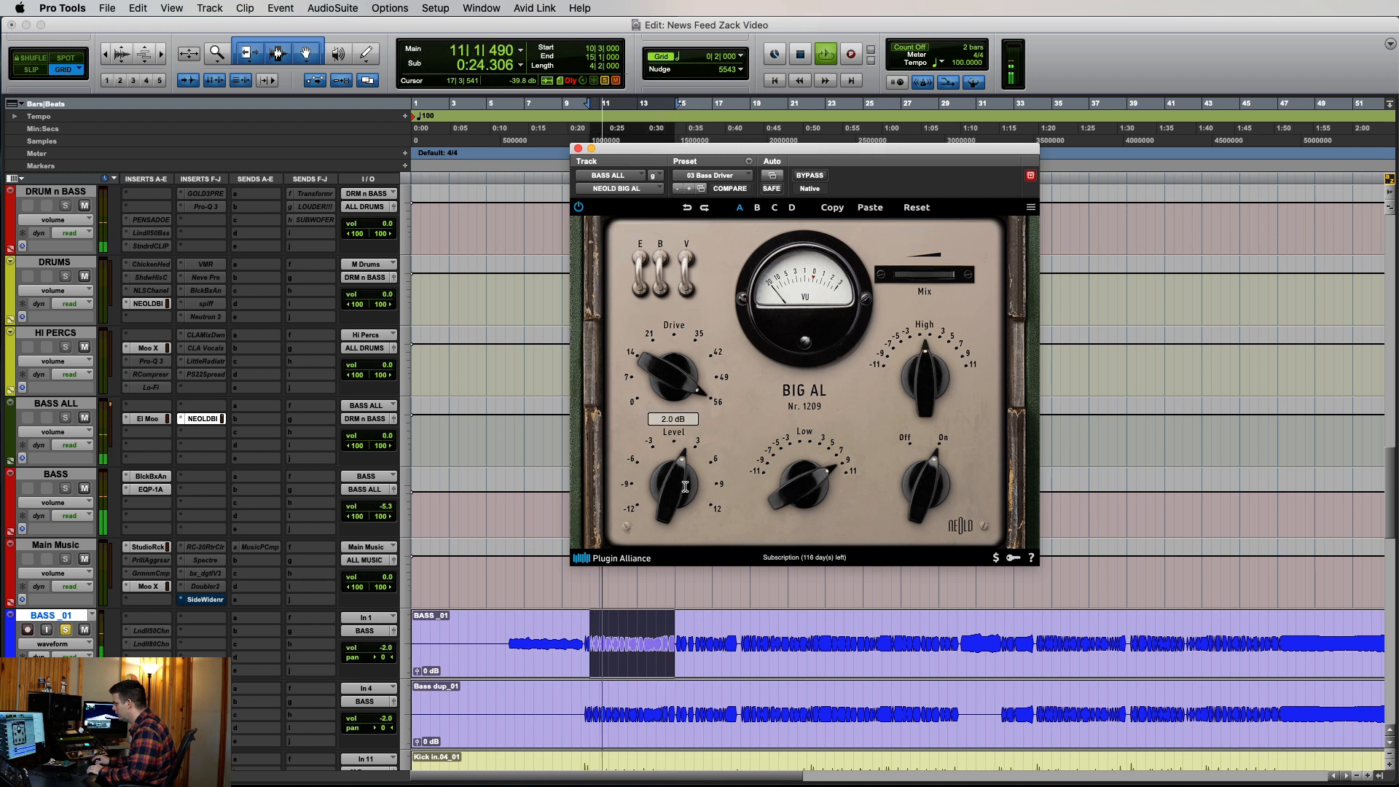
pyautogui.moveTo(674, 377); pyautogui.dragTo(681, 419)
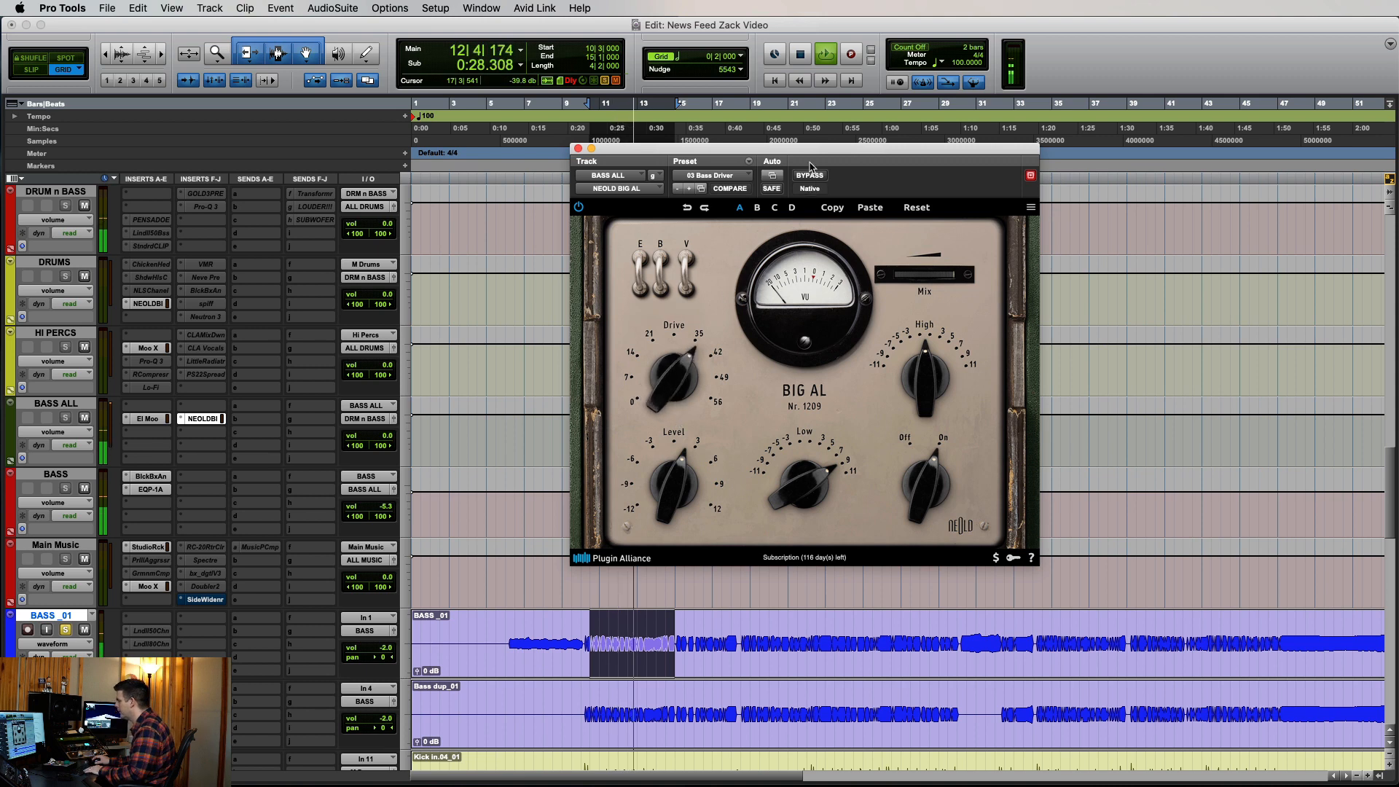
# Audition the 04 Beat Booster preset on the bass, load 06 Beat Mangler and stop playback
pyautogui.click(716, 175)
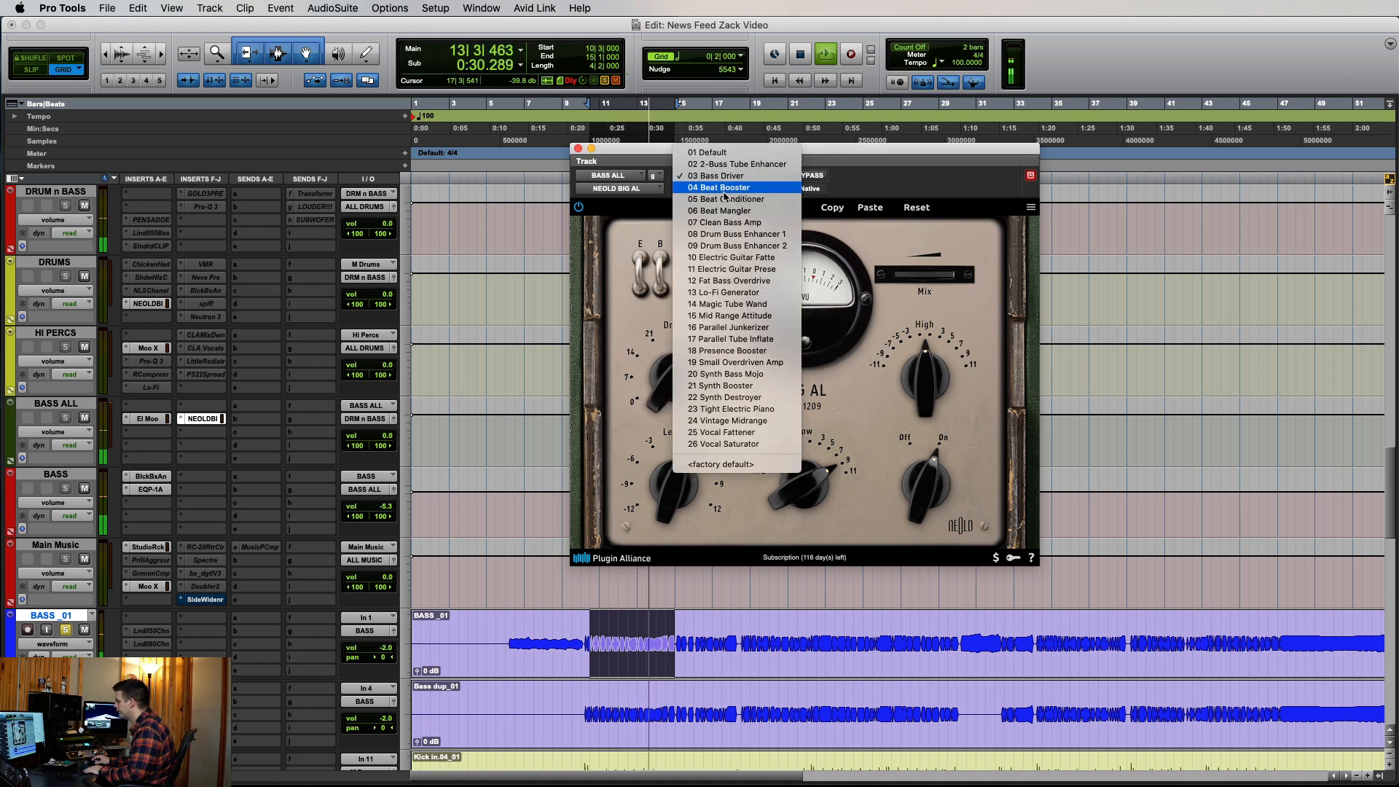
pyautogui.click(718, 187)
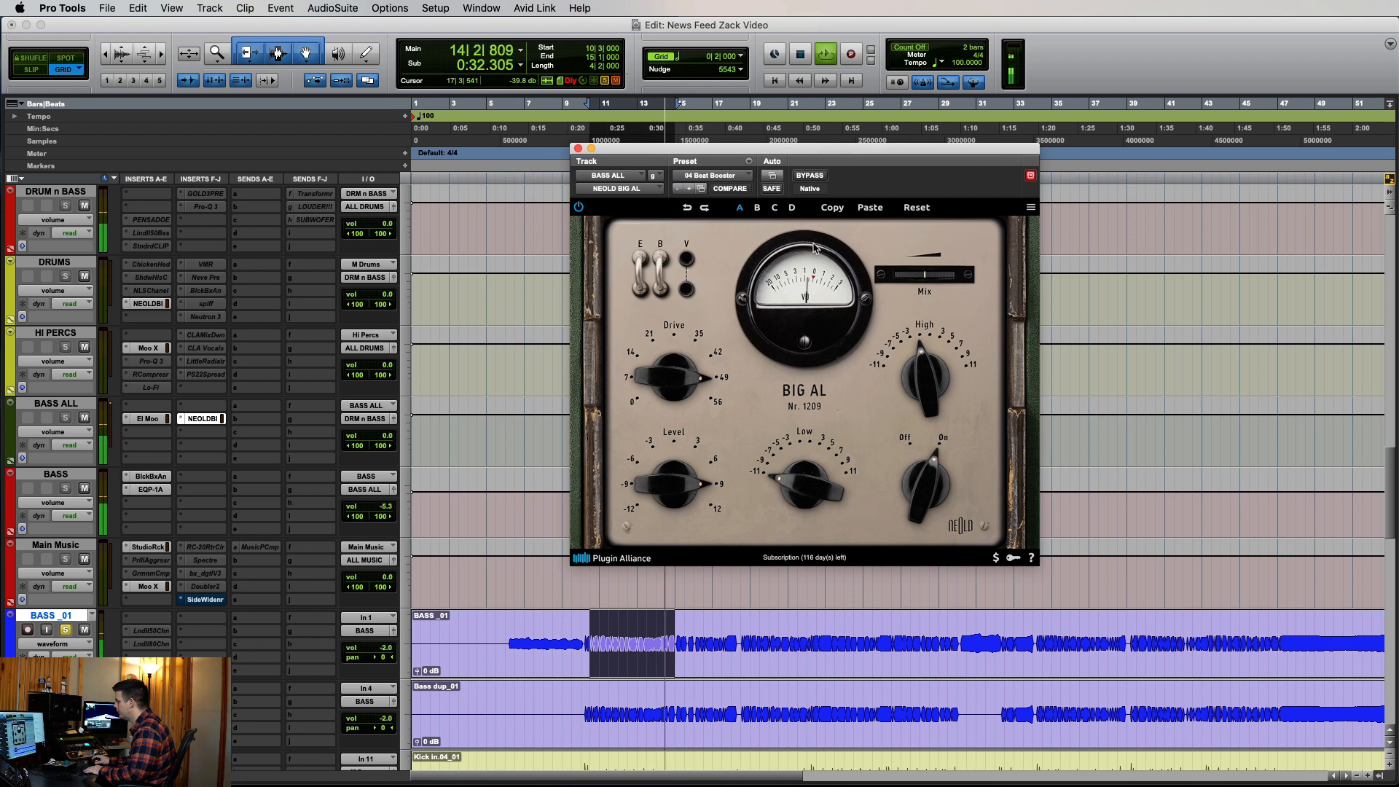
pyautogui.click(713, 175)
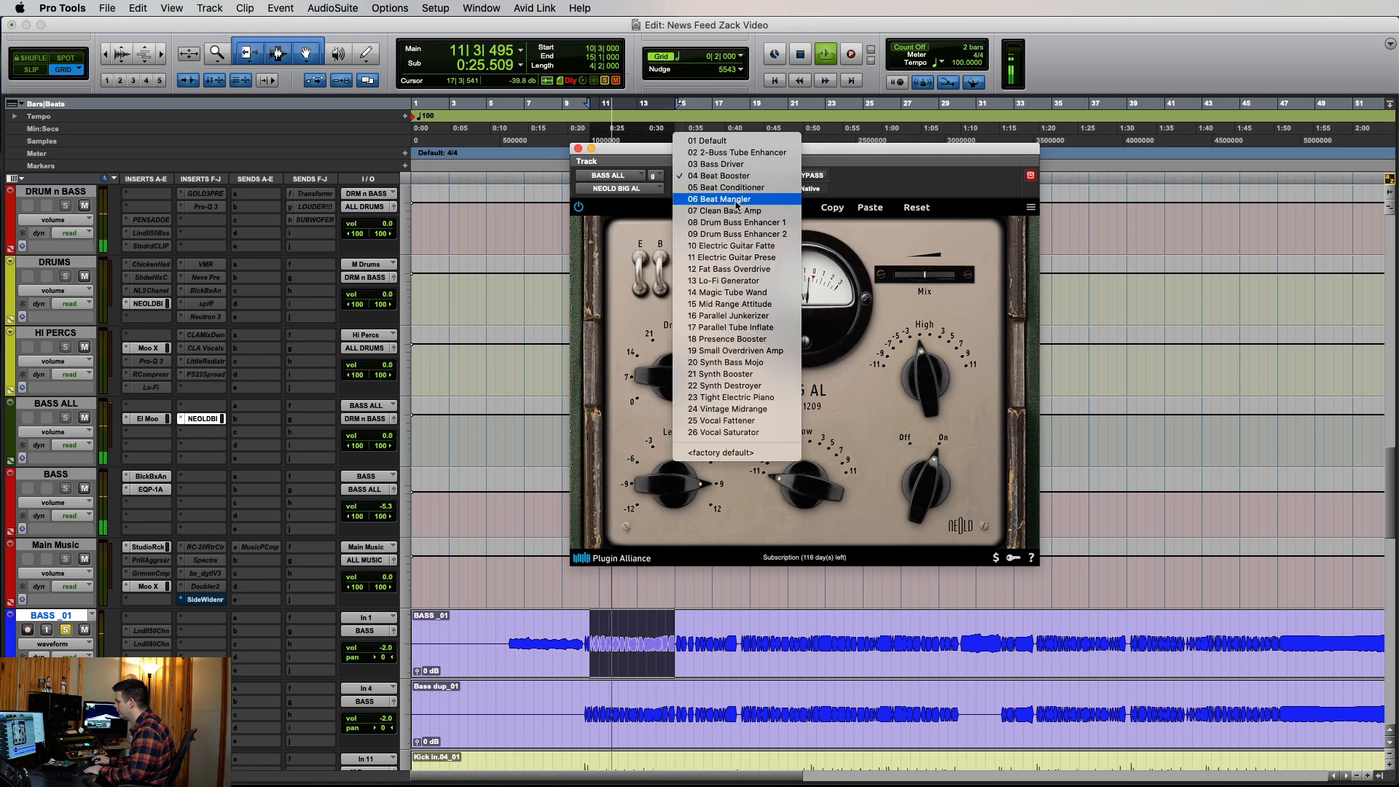
pyautogui.click(719, 199)
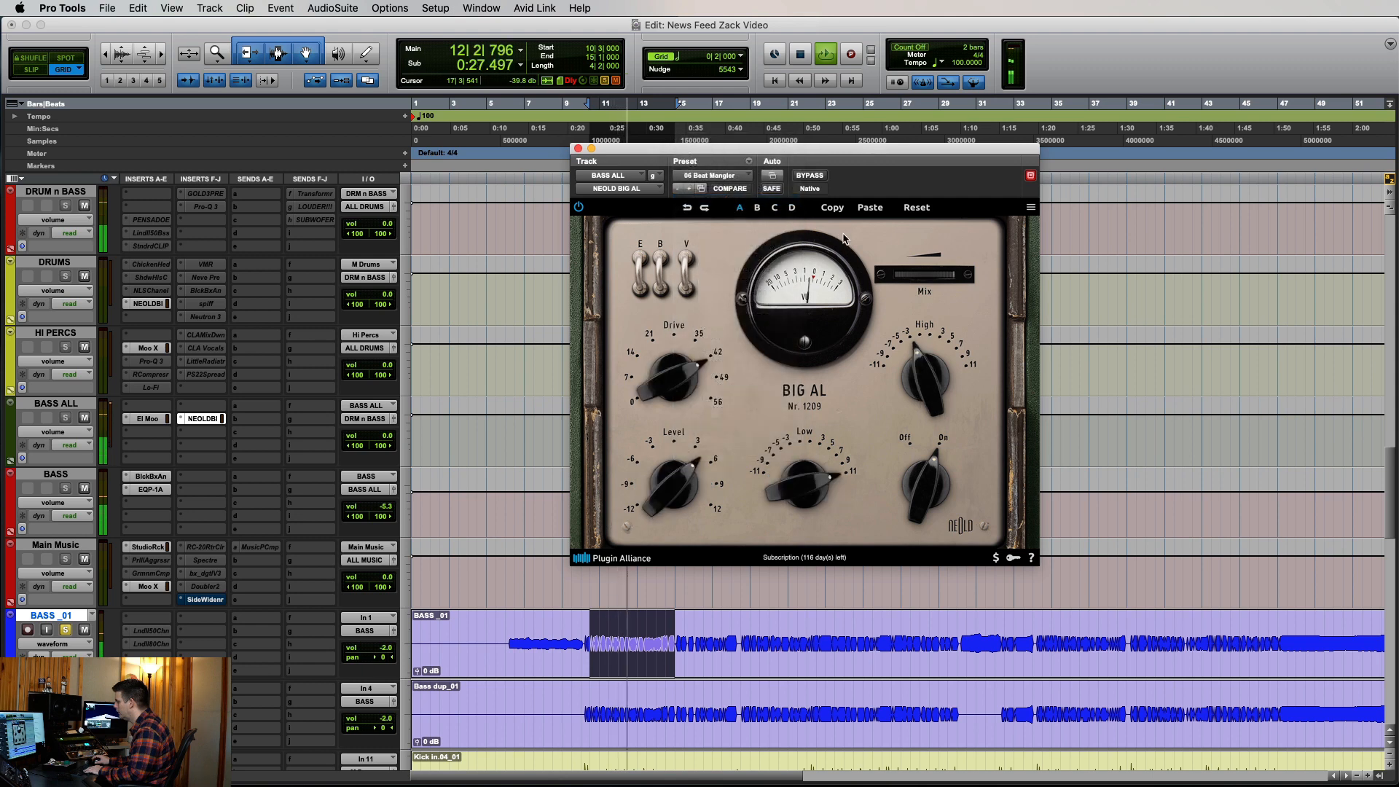
pyautogui.press('space')
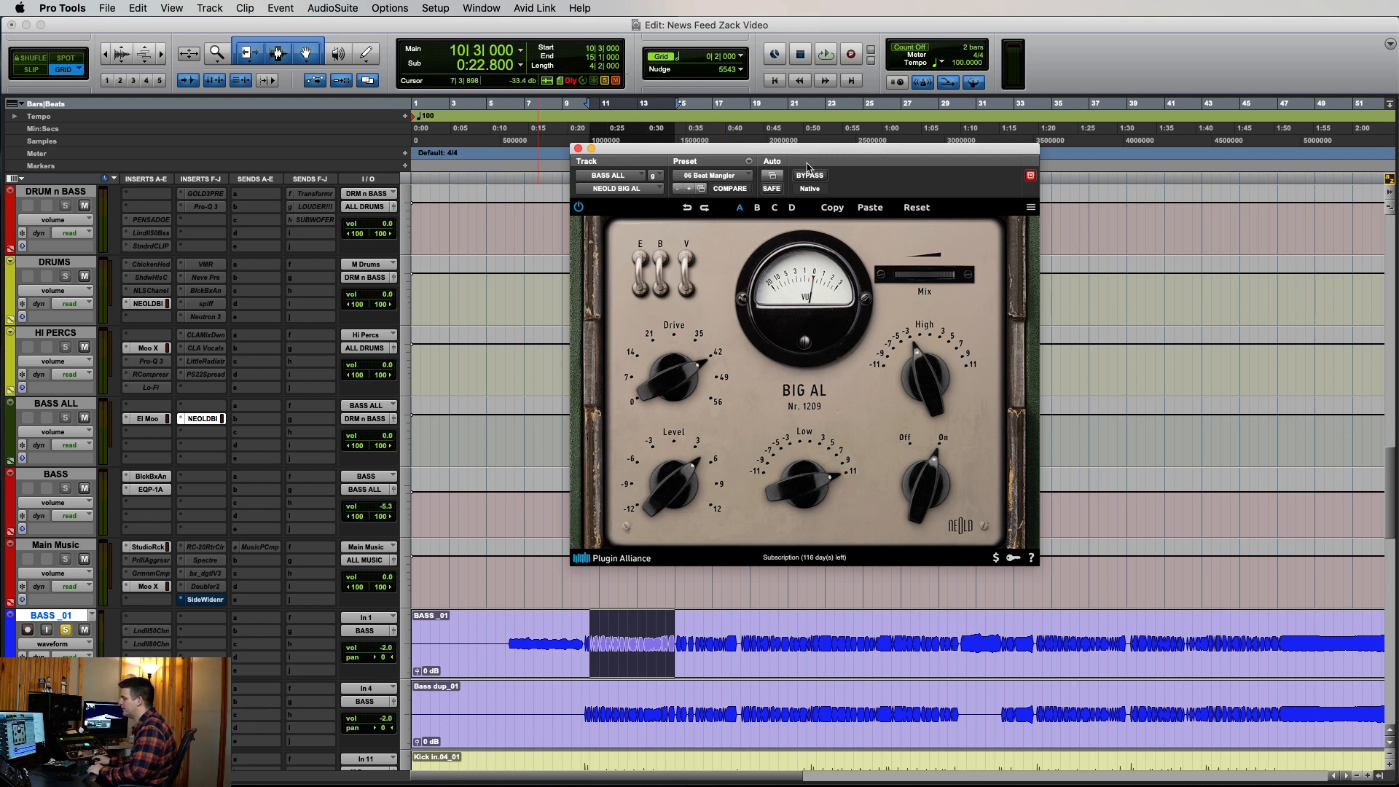
# Play the bass selection, compare BIG AL bypassed and active, lower Level to match, and bypass the plugin again
pyautogui.press('space')
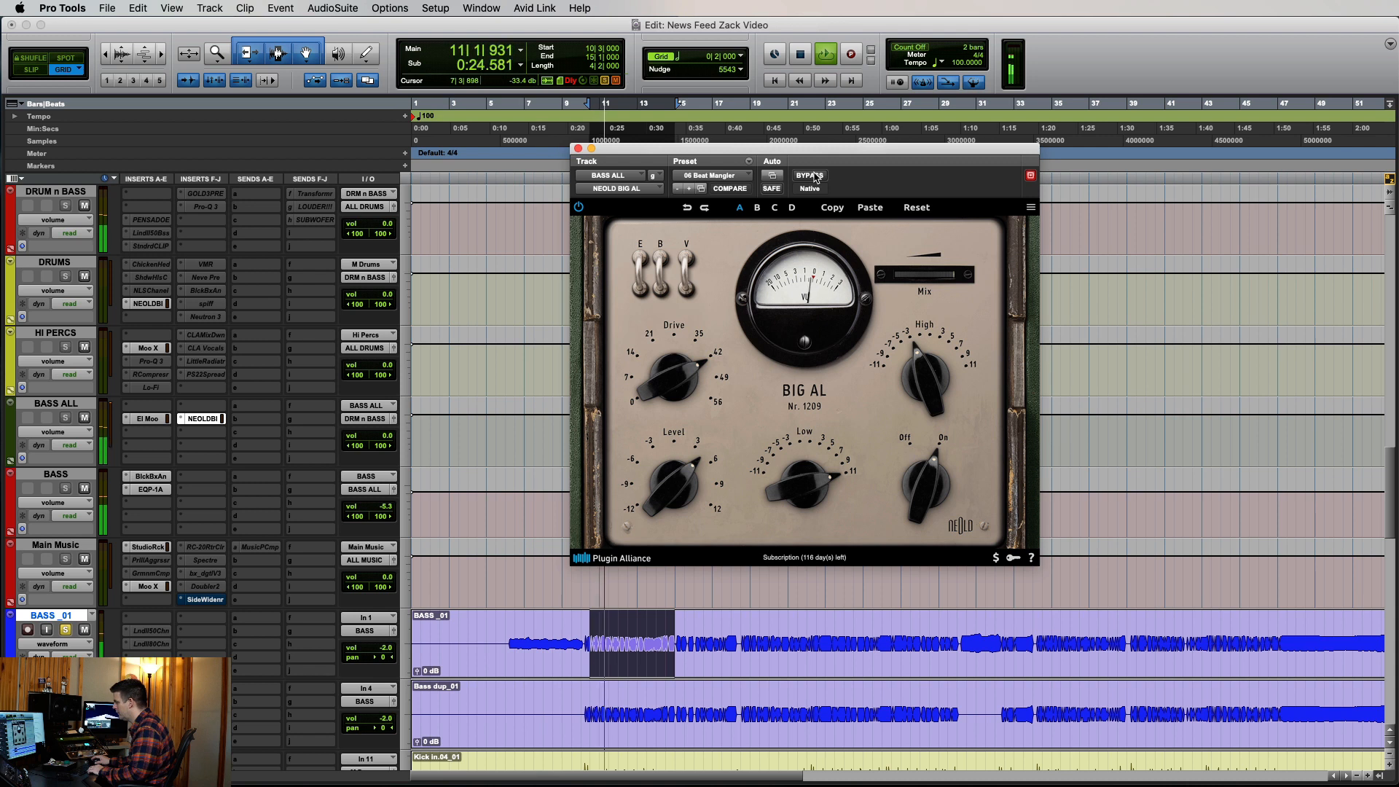
pyautogui.click(814, 177)
pyautogui.click(815, 177)
pyautogui.click(815, 177)
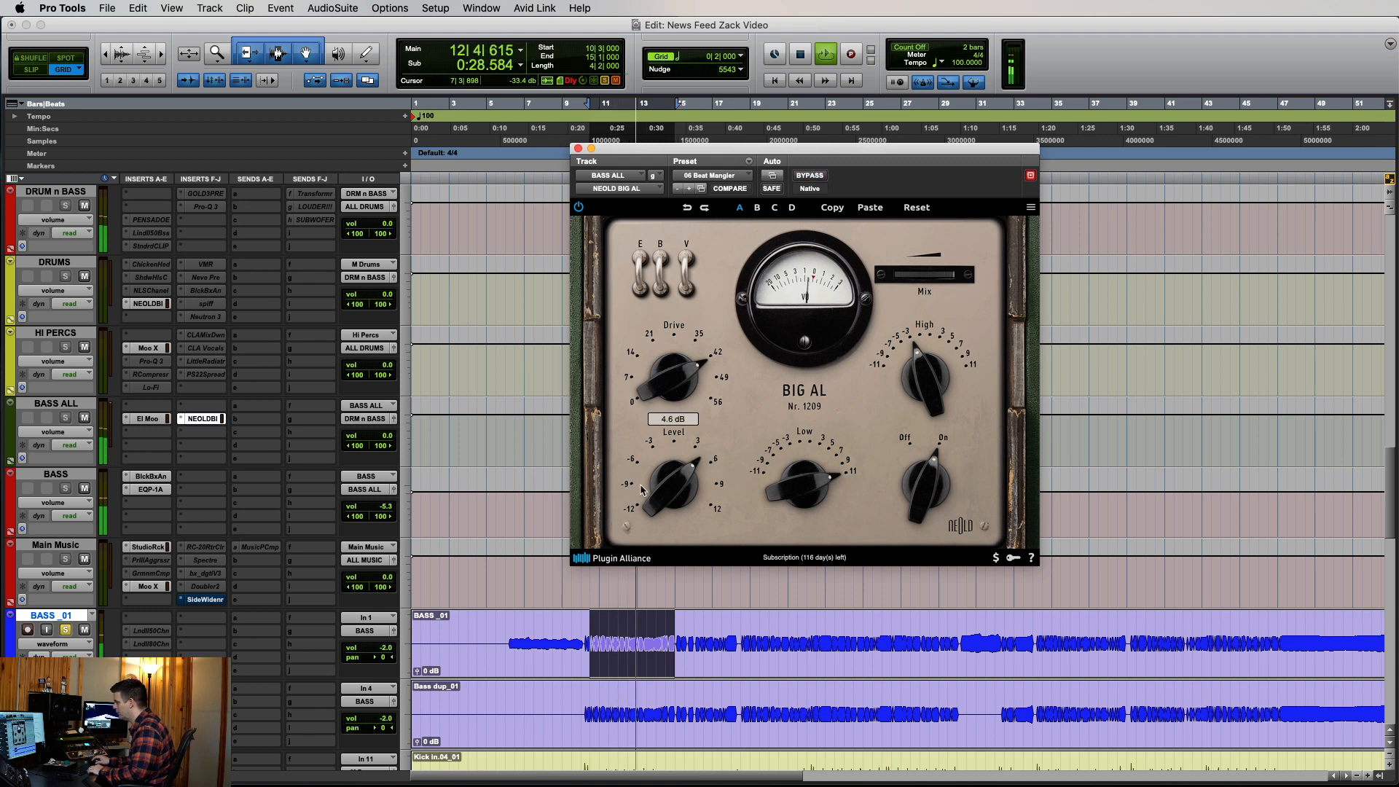
pyautogui.moveTo(675, 481); pyautogui.dragTo(675, 495)
pyautogui.click(810, 178)
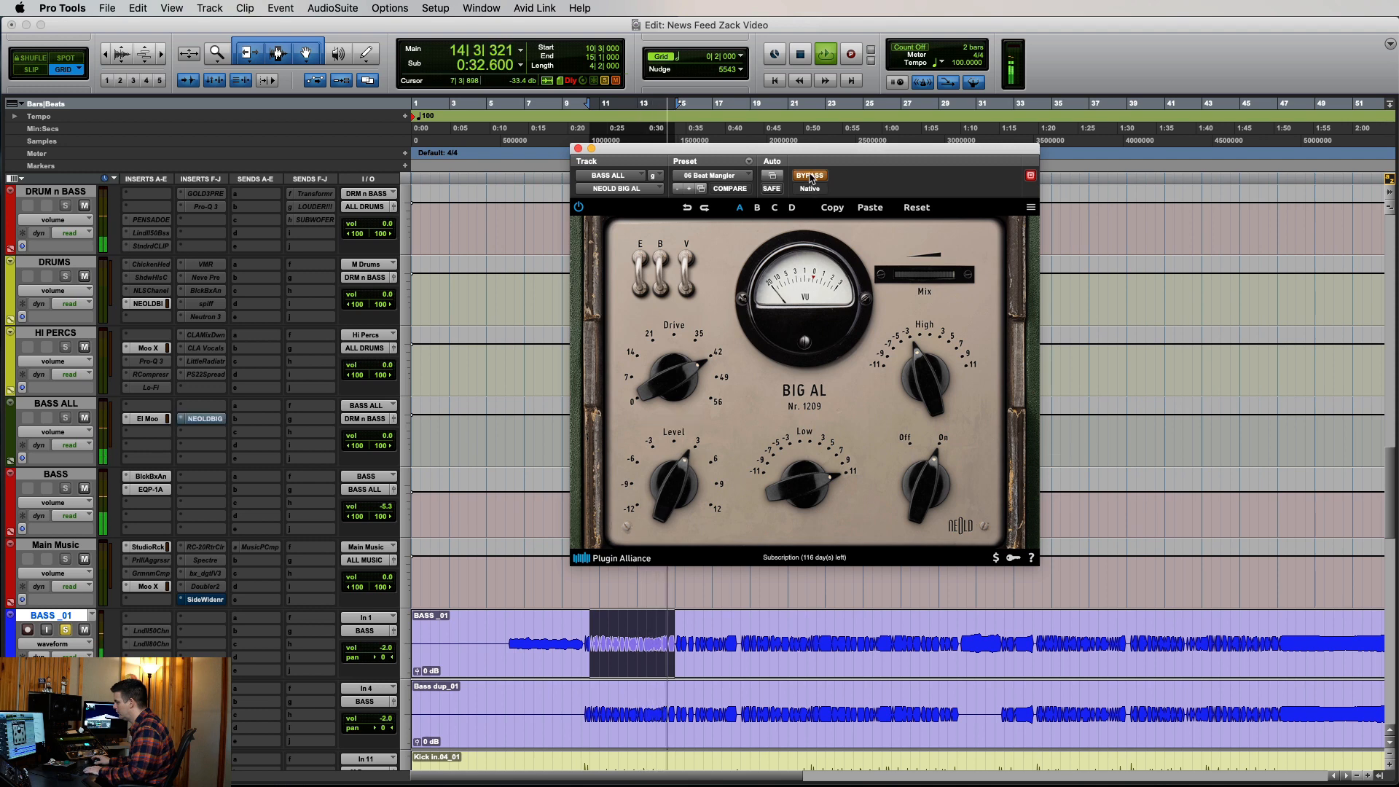
# Compare BIG AL active and bypassed on the bass bus, leave it bypassed and stop playback
pyautogui.click(810, 178)
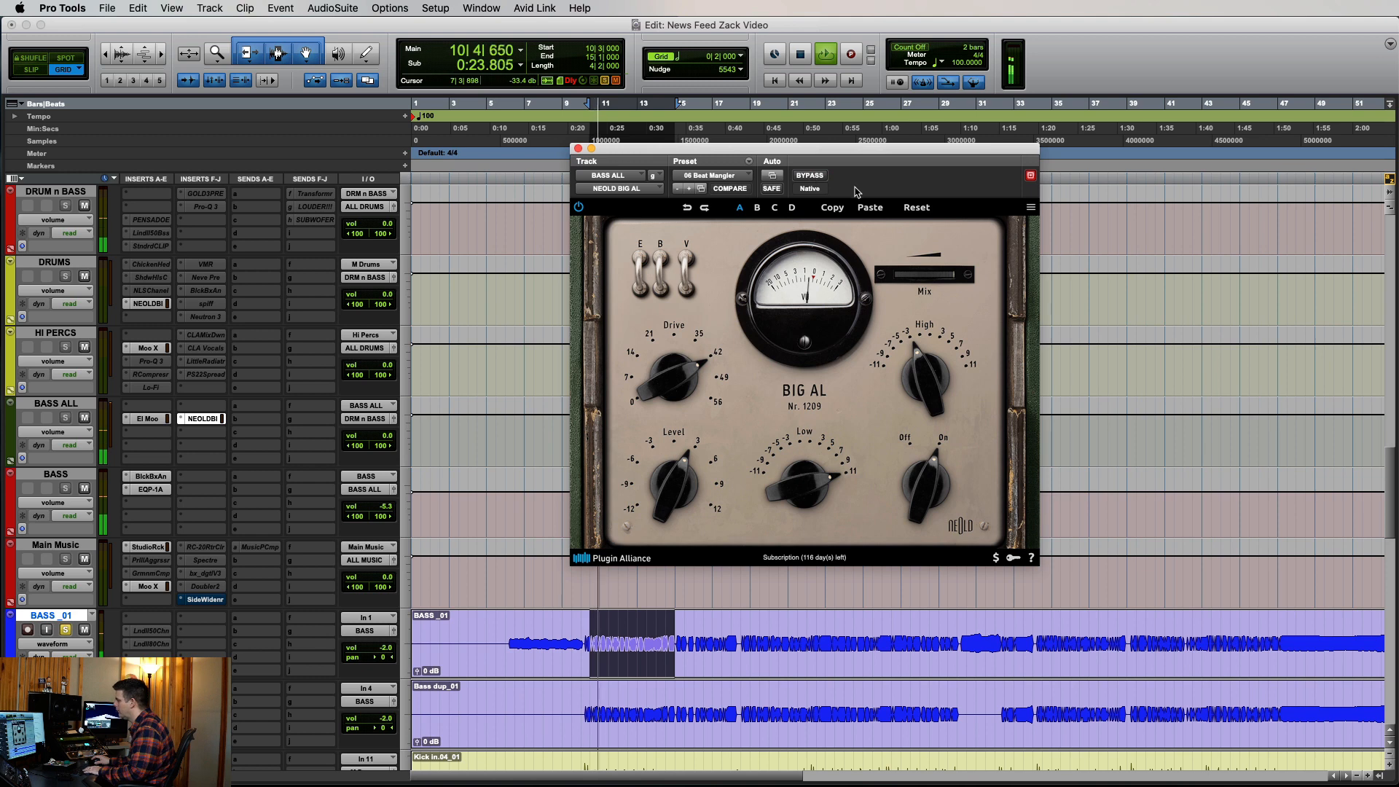
pyautogui.press('space')
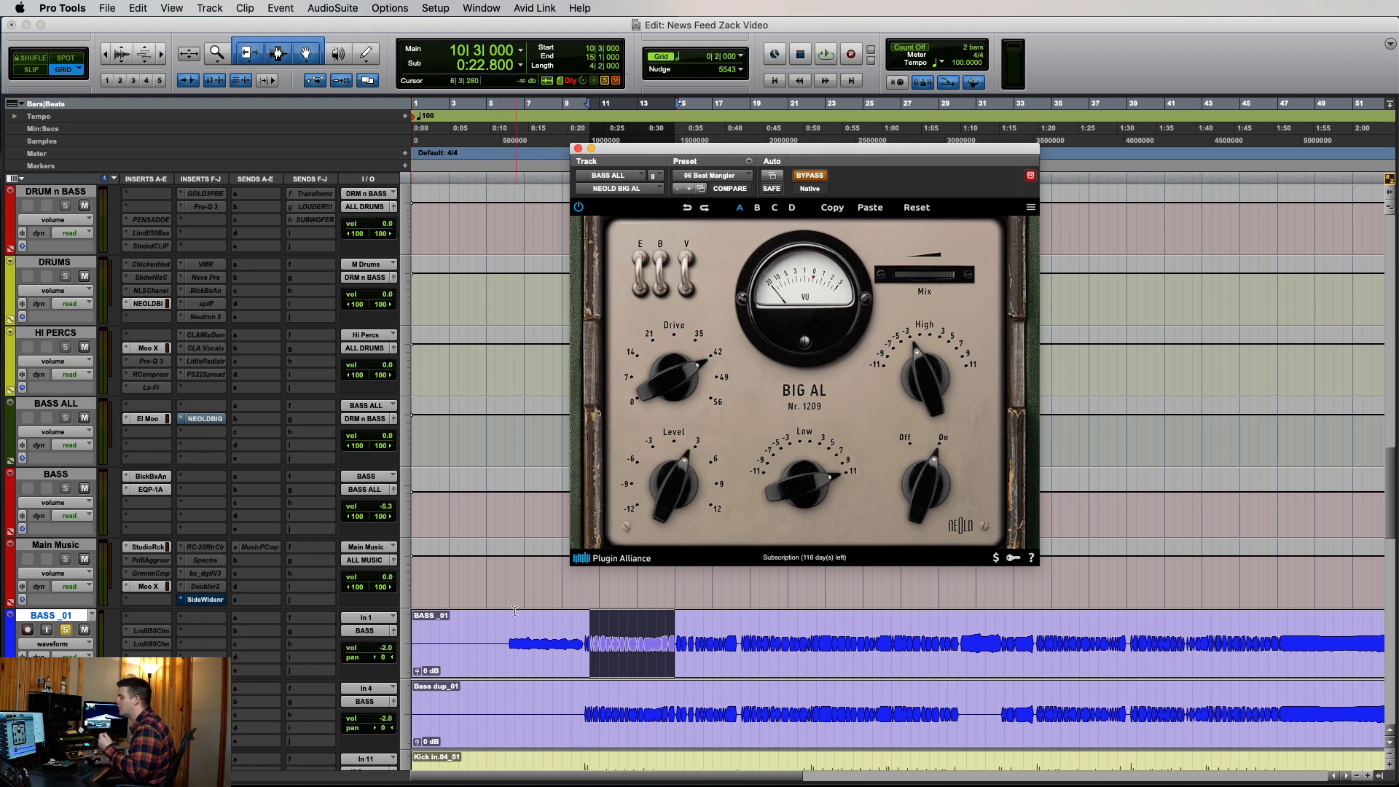
# Mute both bass tracks, solo Kick in.04_01 and select a short passage of both kick tracks starting at bar 10
pyautogui.click(64, 632)
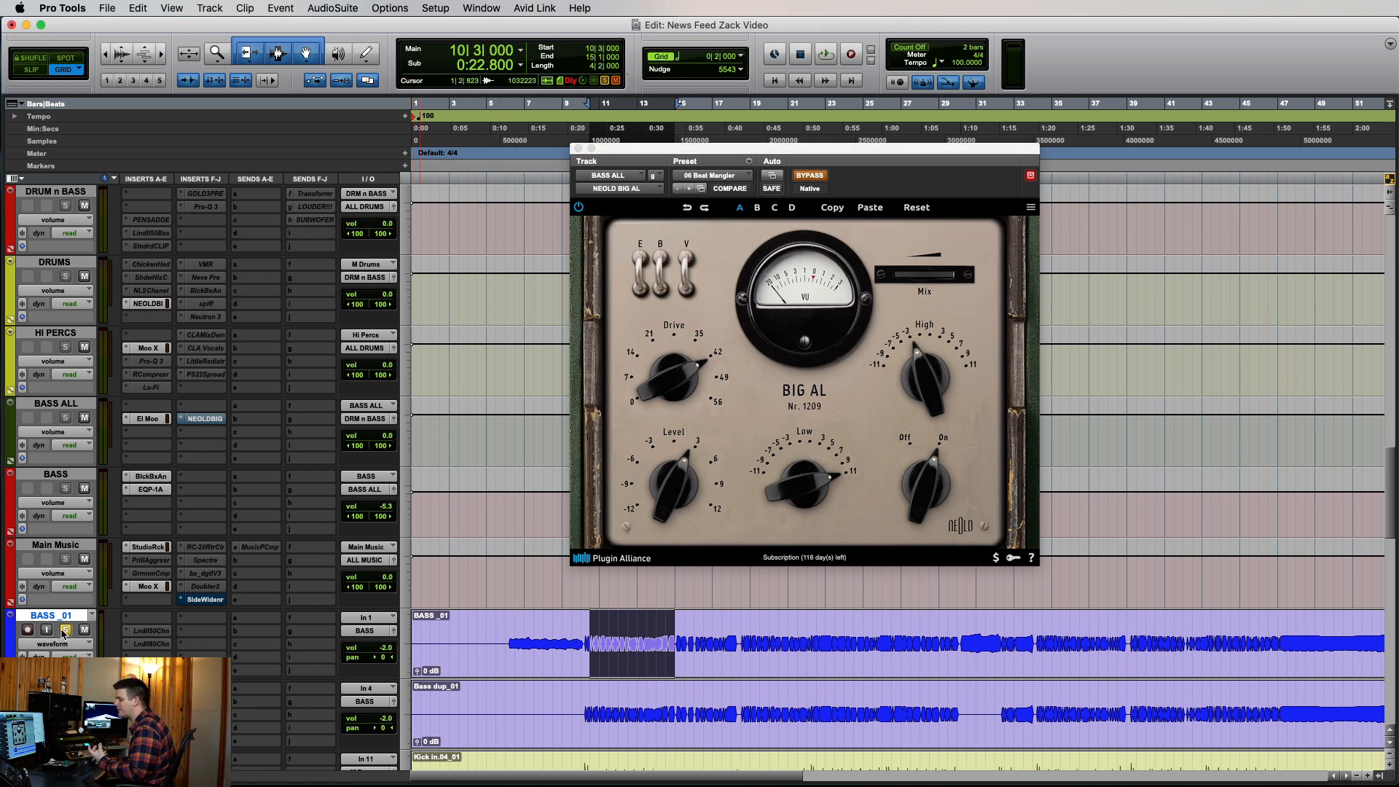
pyautogui.scroll(-2, 146, 615)
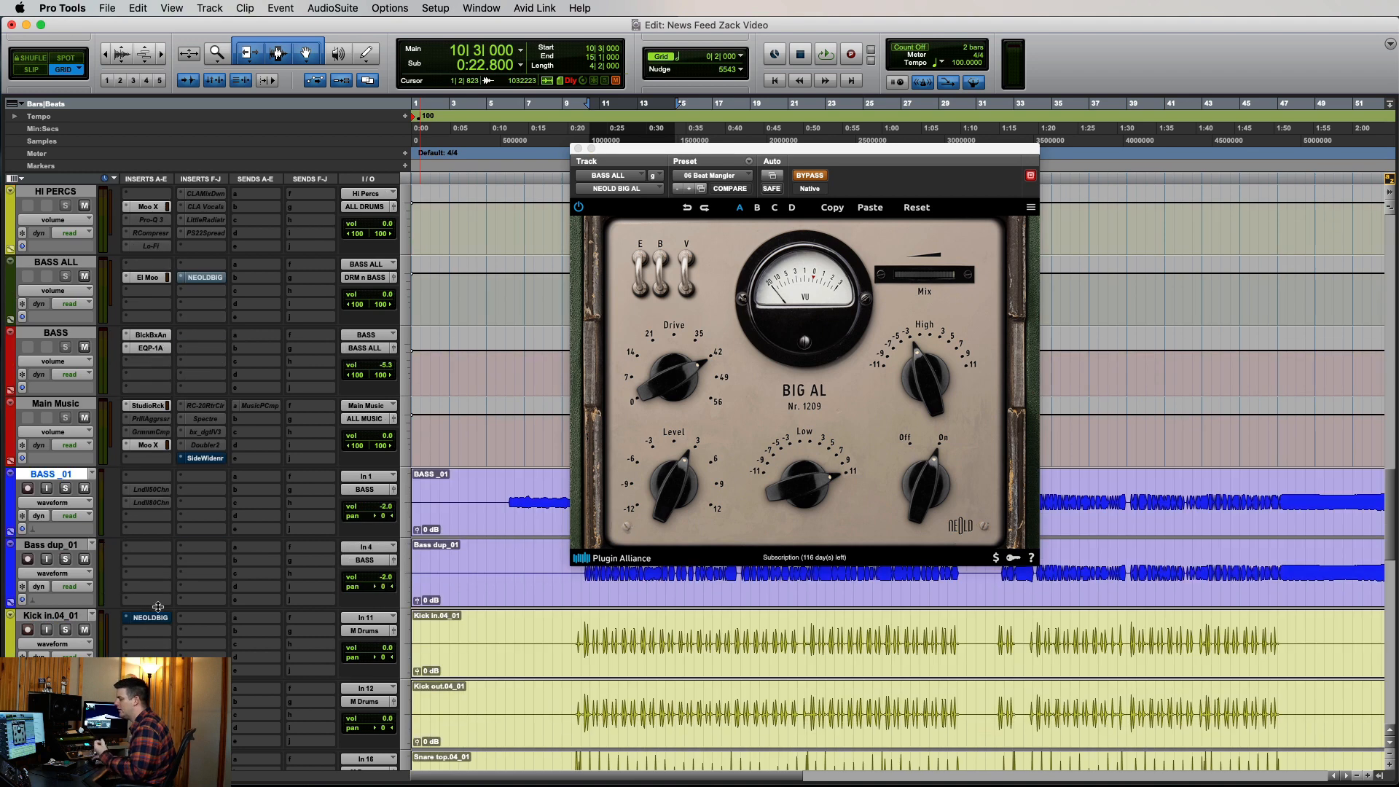
pyautogui.click(65, 630)
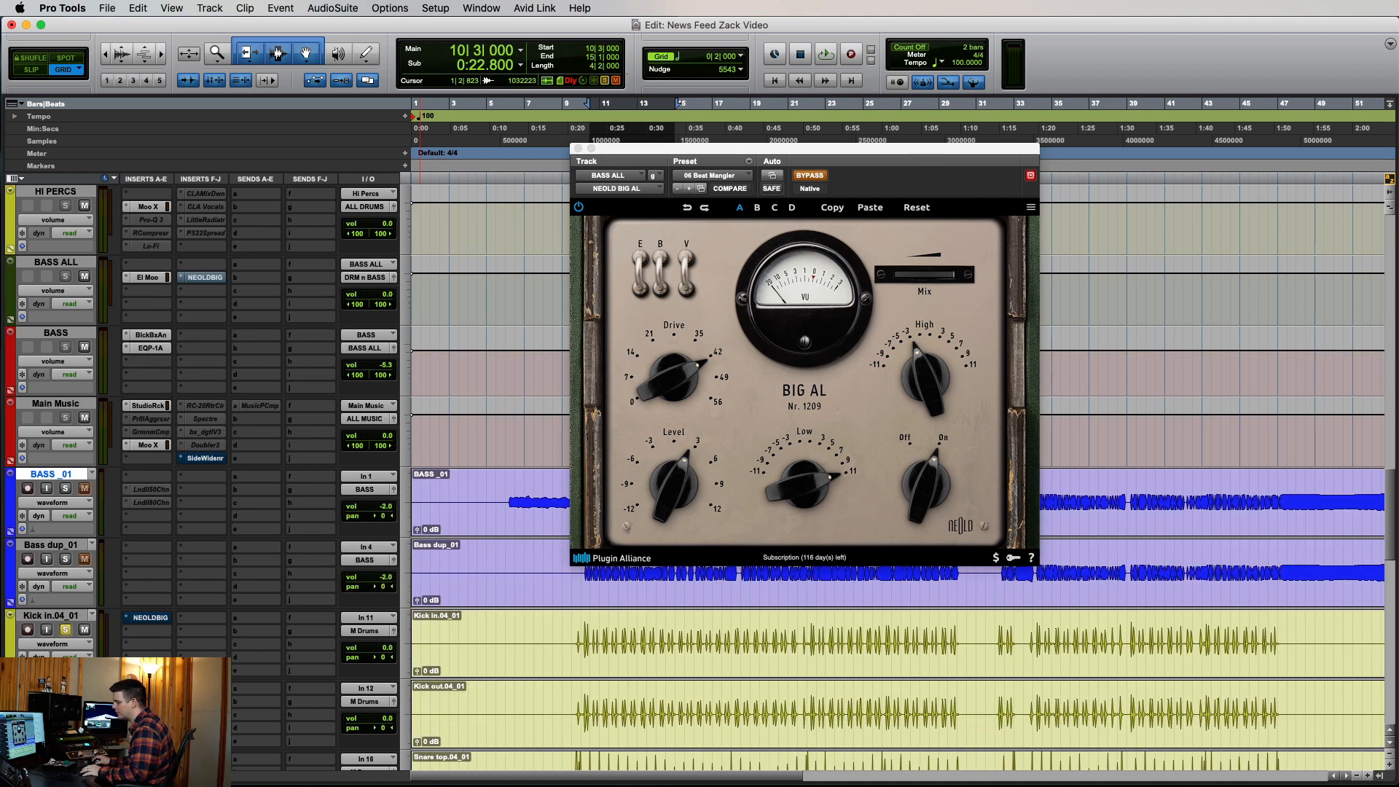
pyautogui.moveTo(582, 644); pyautogui.dragTo(626, 711)
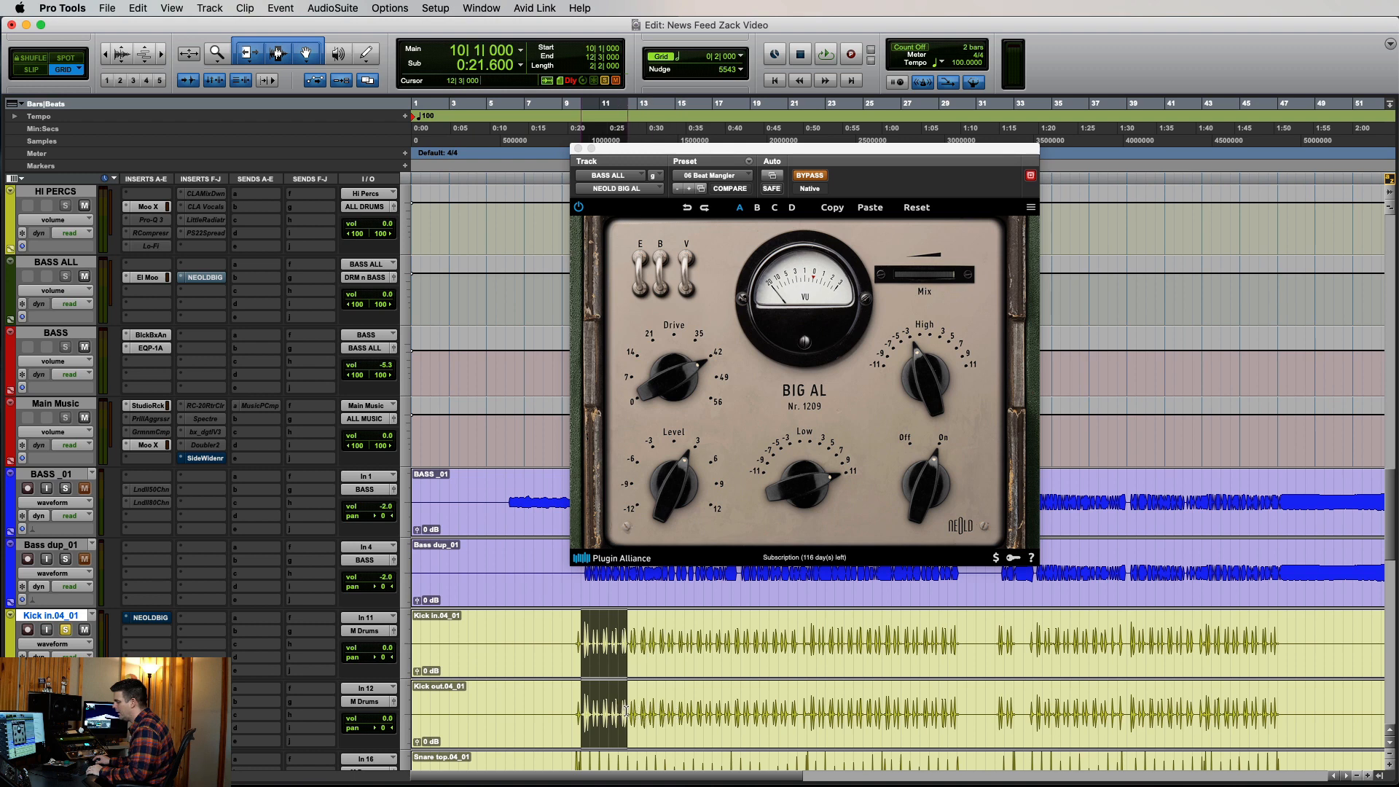
# Close the BASS ALL plugin window, open BIG AL on the DRUMS bus while the kick selection plays, and stop playback
pyautogui.click(159, 619)
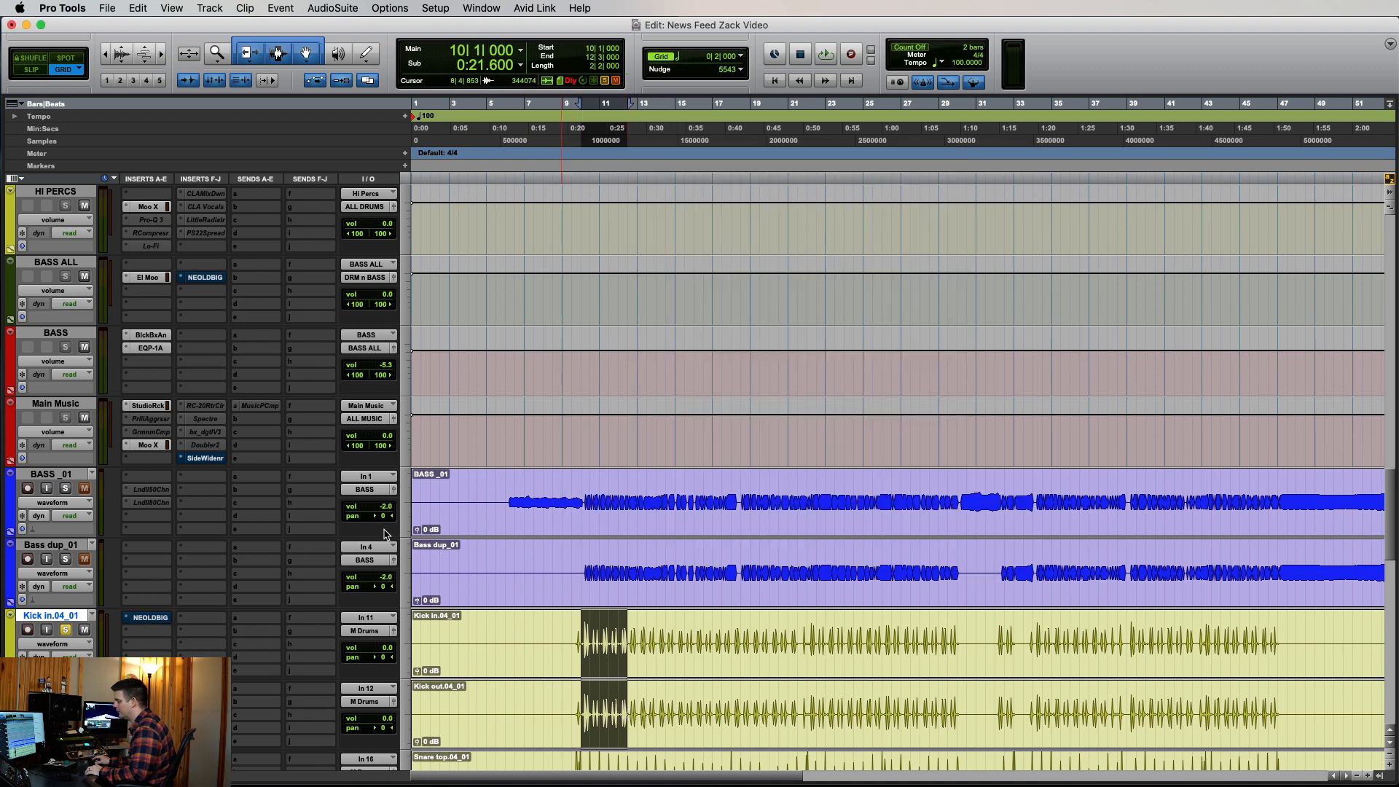
pyautogui.scroll(3, 386, 534)
pyautogui.scroll(-2, 228, 456)
pyautogui.press('space')
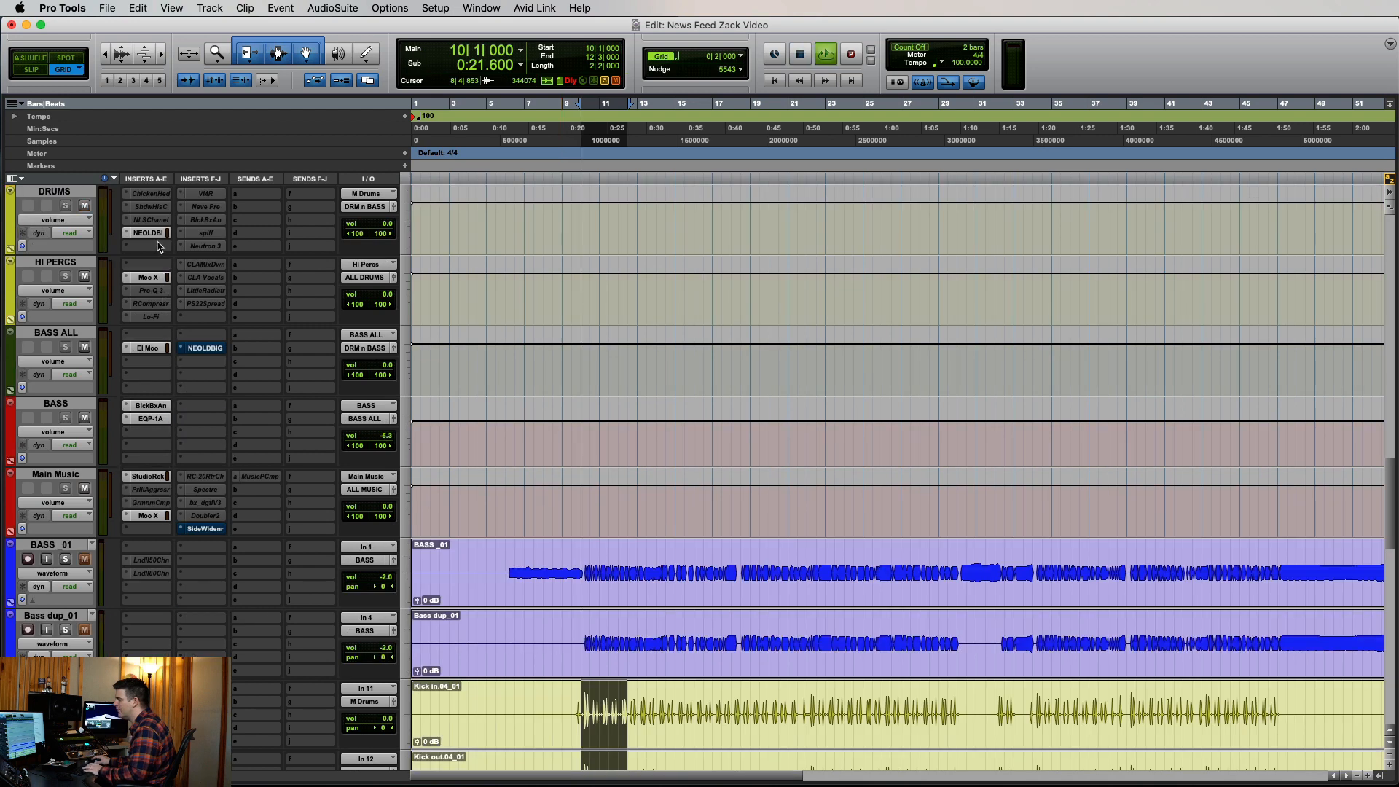
pyautogui.click(151, 233)
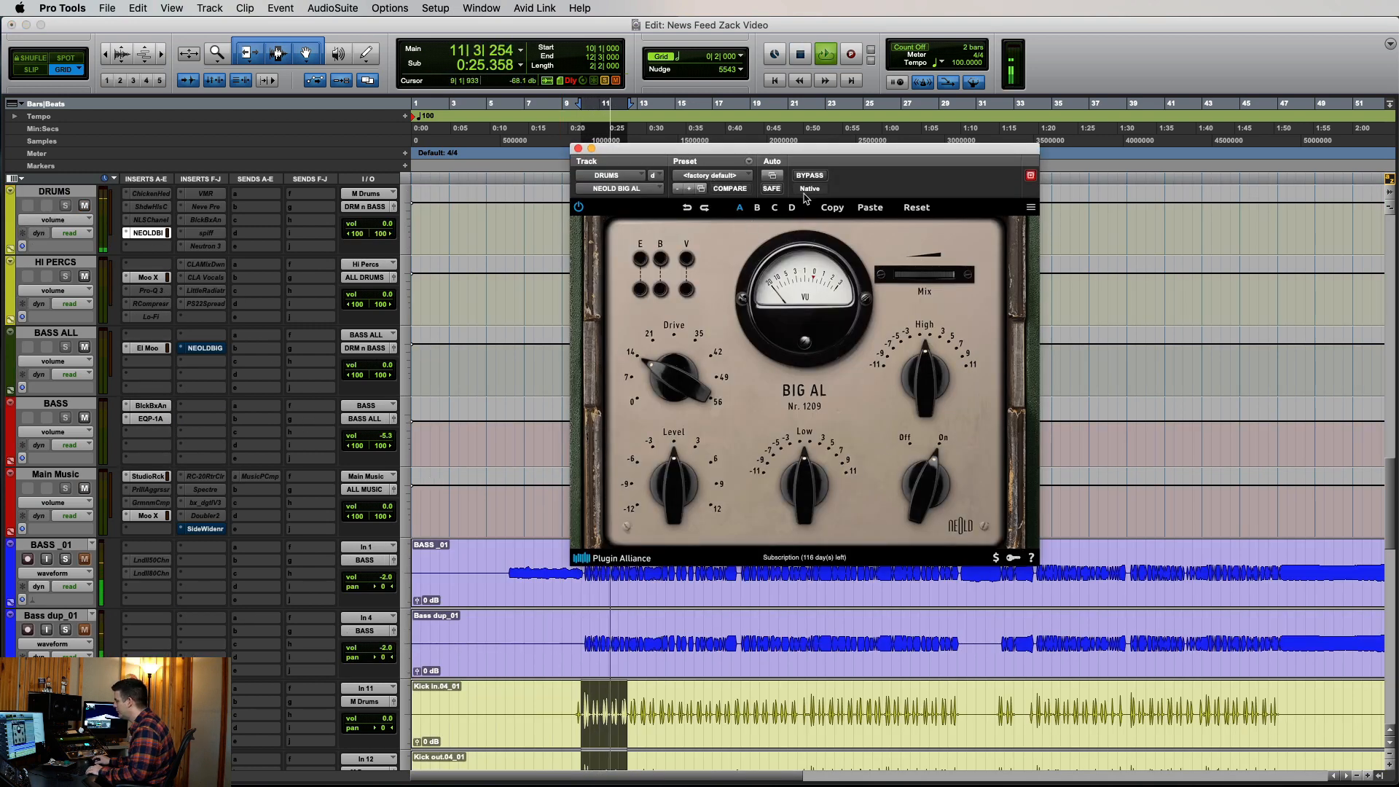
pyautogui.click(800, 54)
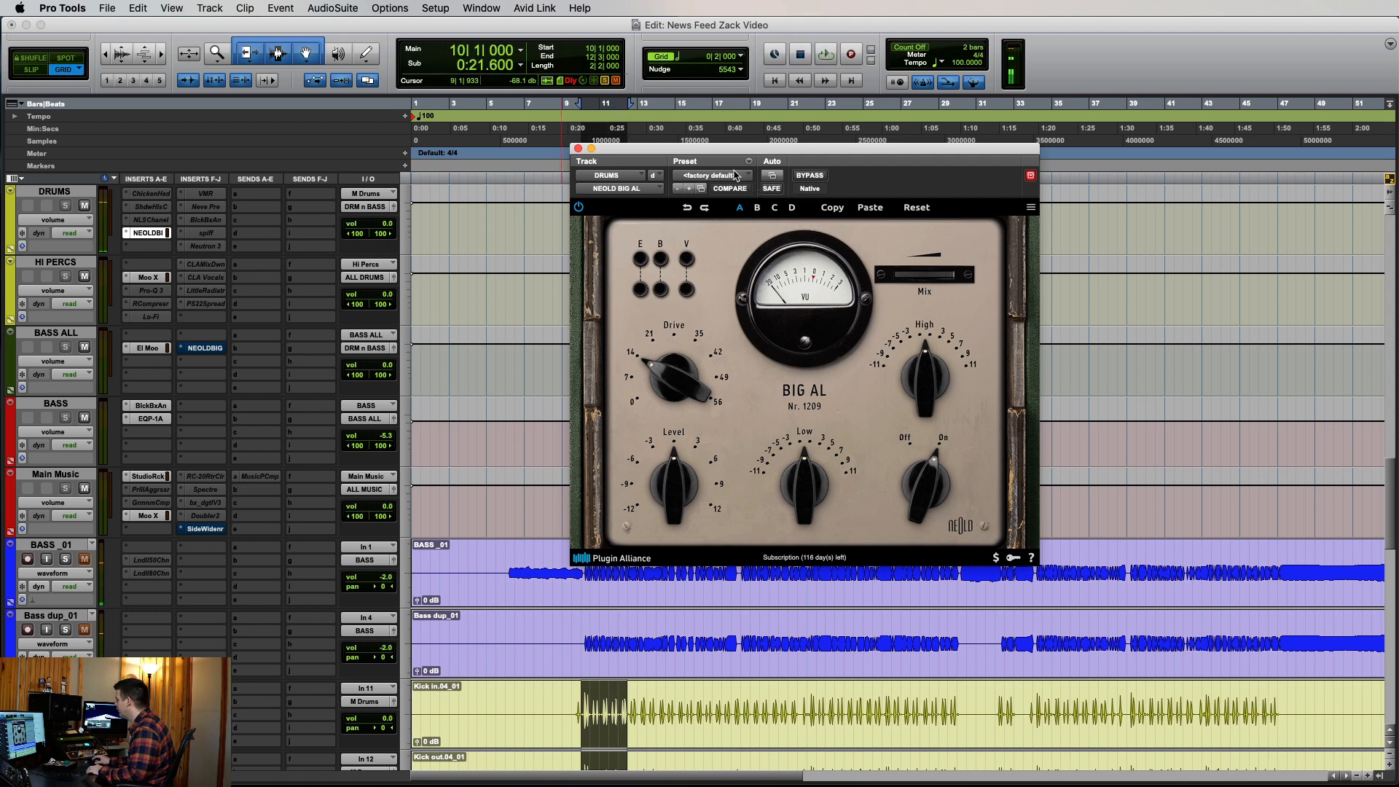
# Load the 08 Drum Buss Enhancer 1 preset on the DRUMS bus, reposition the plugin window and play the kick selection
pyautogui.click(721, 175)
pyautogui.scroll(5, 749, 51)
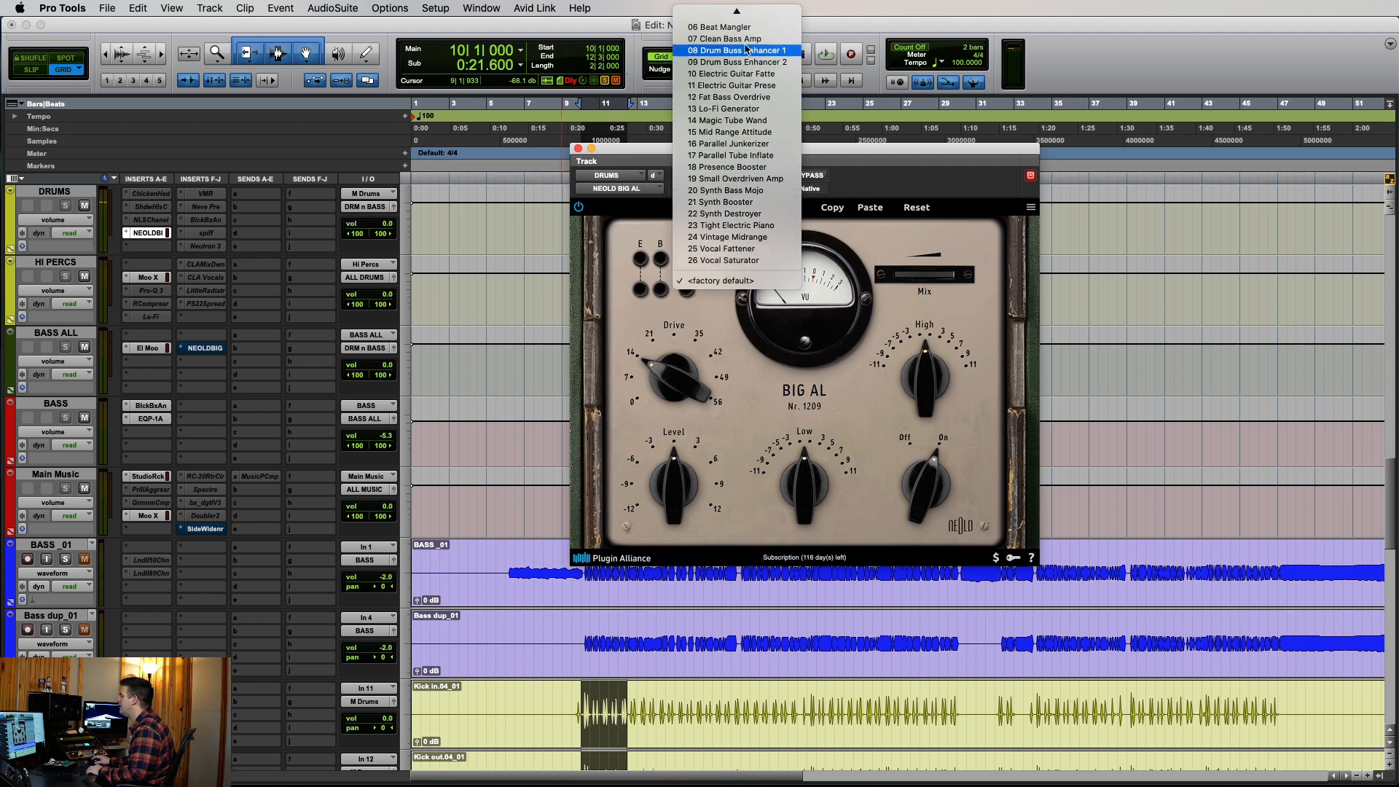
pyautogui.click(747, 51)
pyautogui.moveTo(743, 150); pyautogui.dragTo(837, 150)
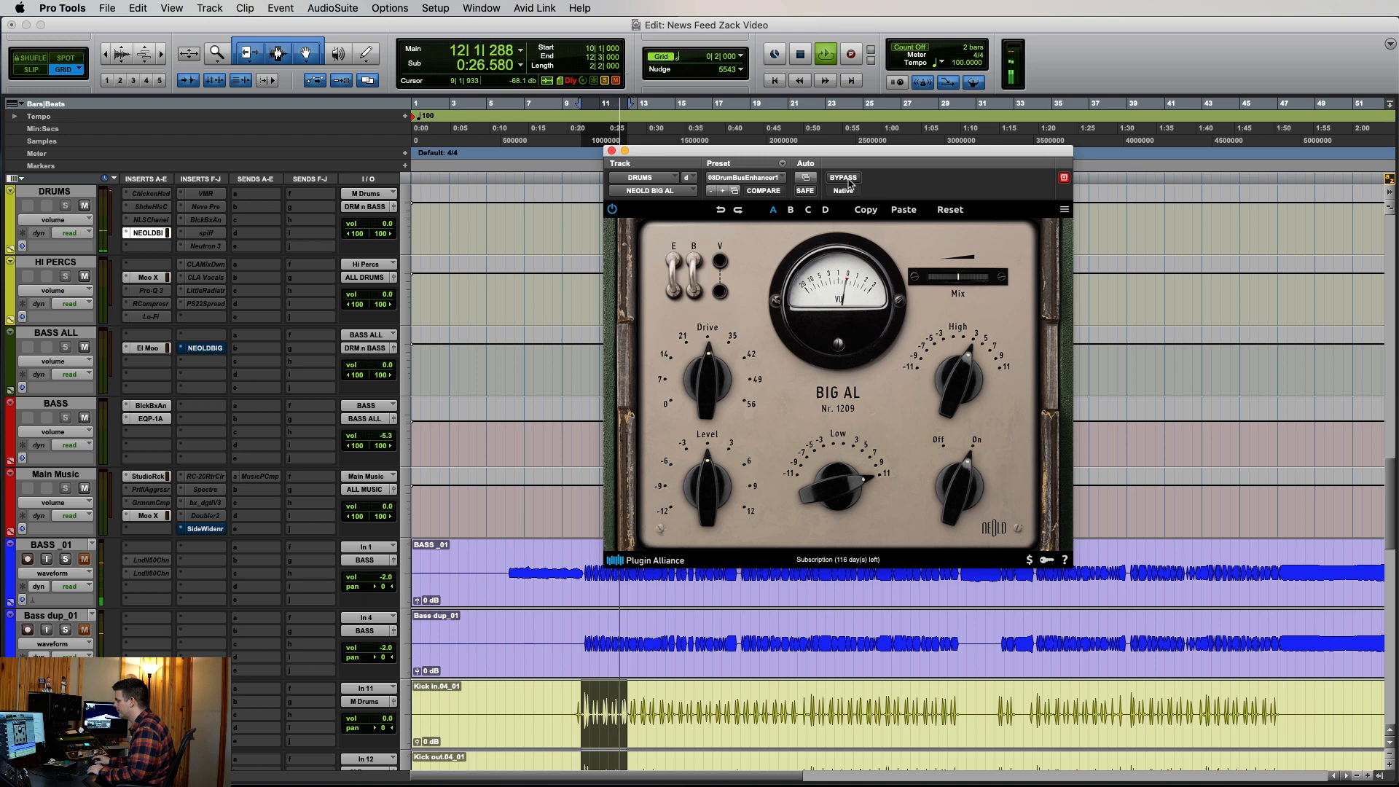
# Solo Kick out.04_01 as well and bypass BIG AL to compare the kick sound during playback
pyautogui.scroll(-2, 151, 677)
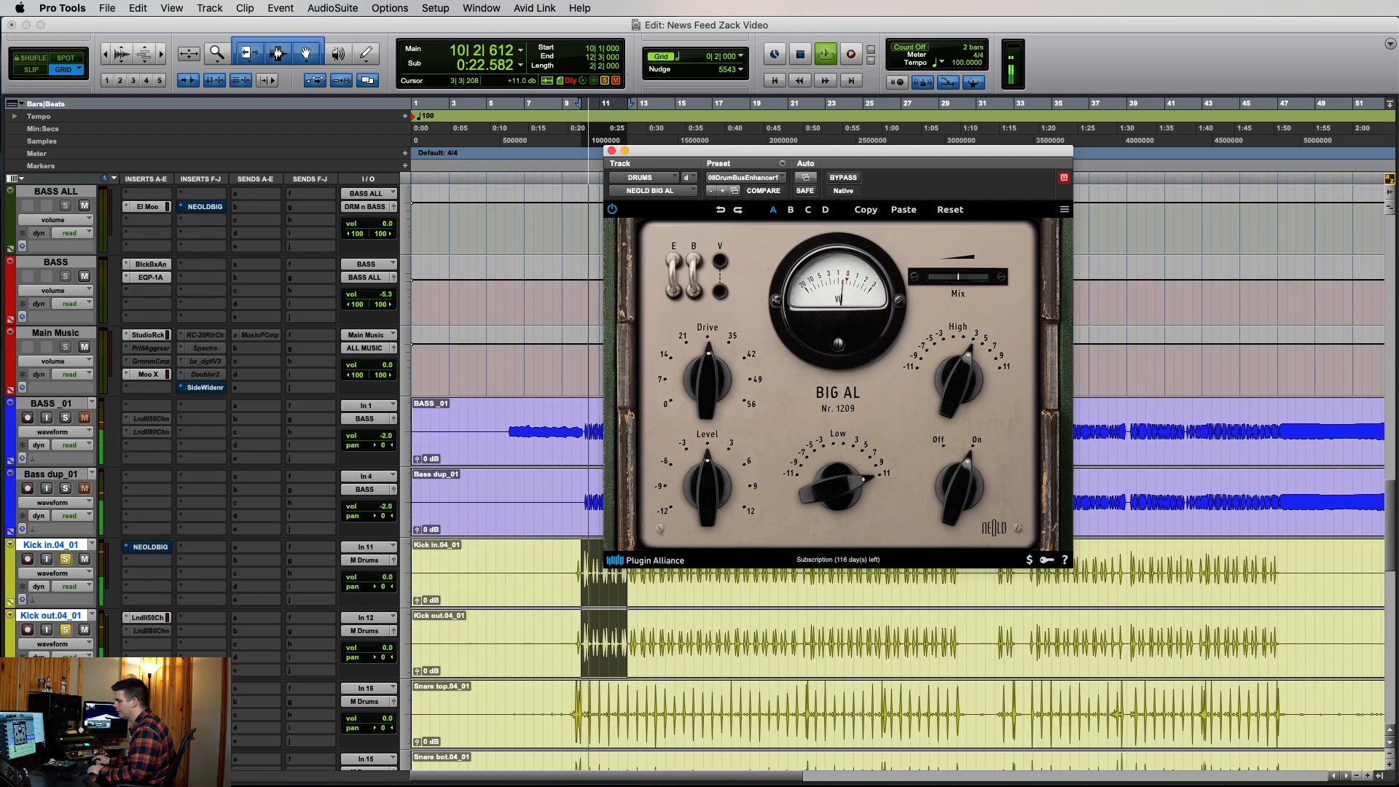
pyautogui.click(151, 689)
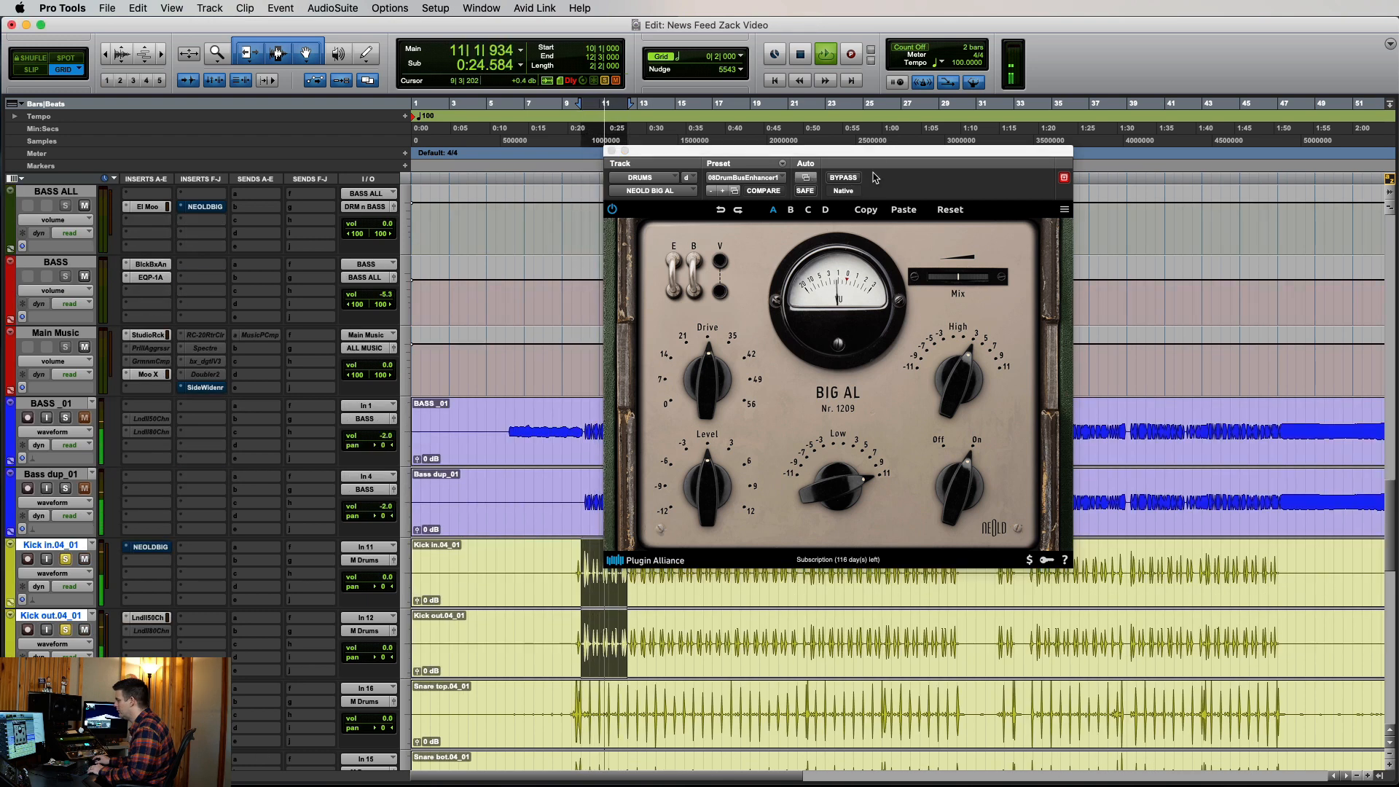
pyautogui.moveTo(877, 157)
pyautogui.mouseDown()
pyautogui.moveTo(850, 162)
pyautogui.moveTo(874, 150)
pyautogui.mouseUp()
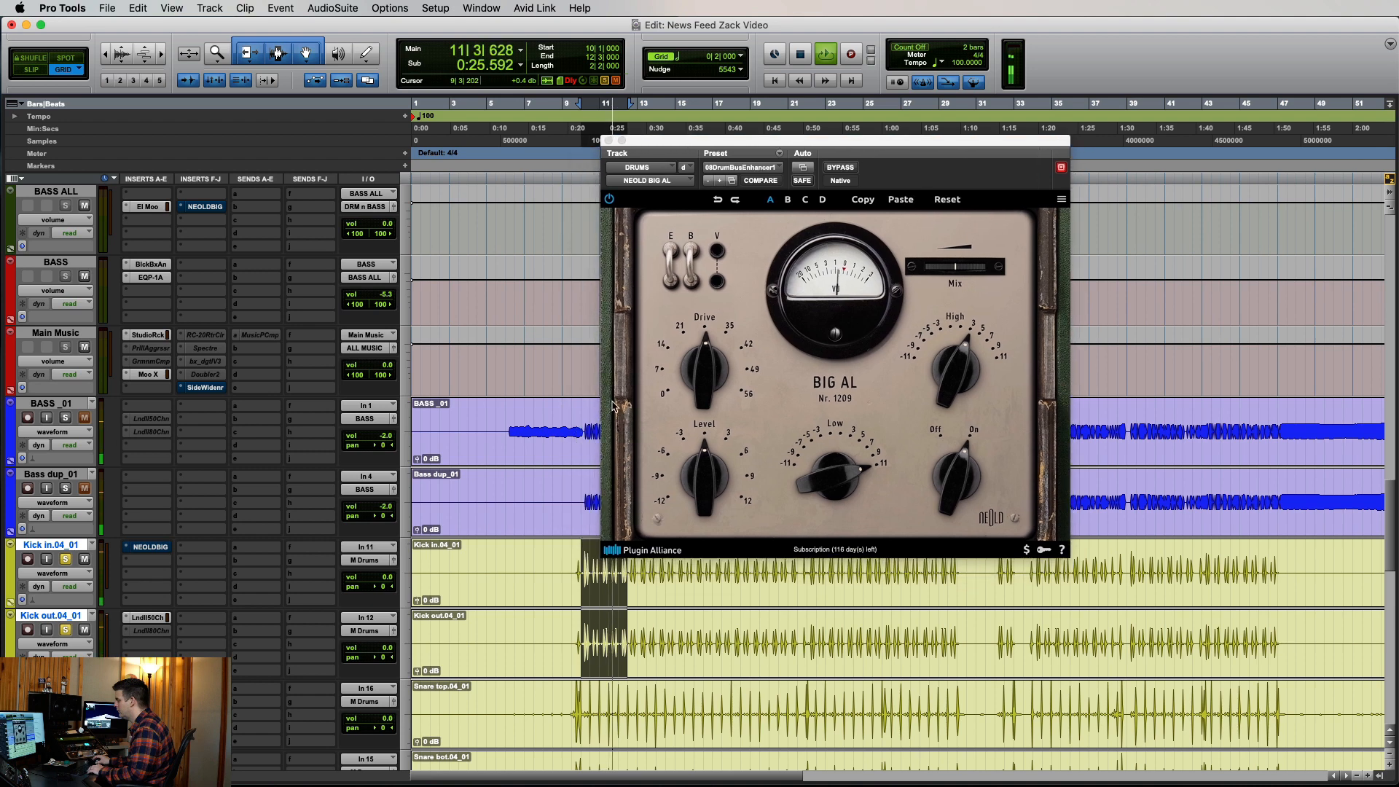
pyautogui.click(840, 167)
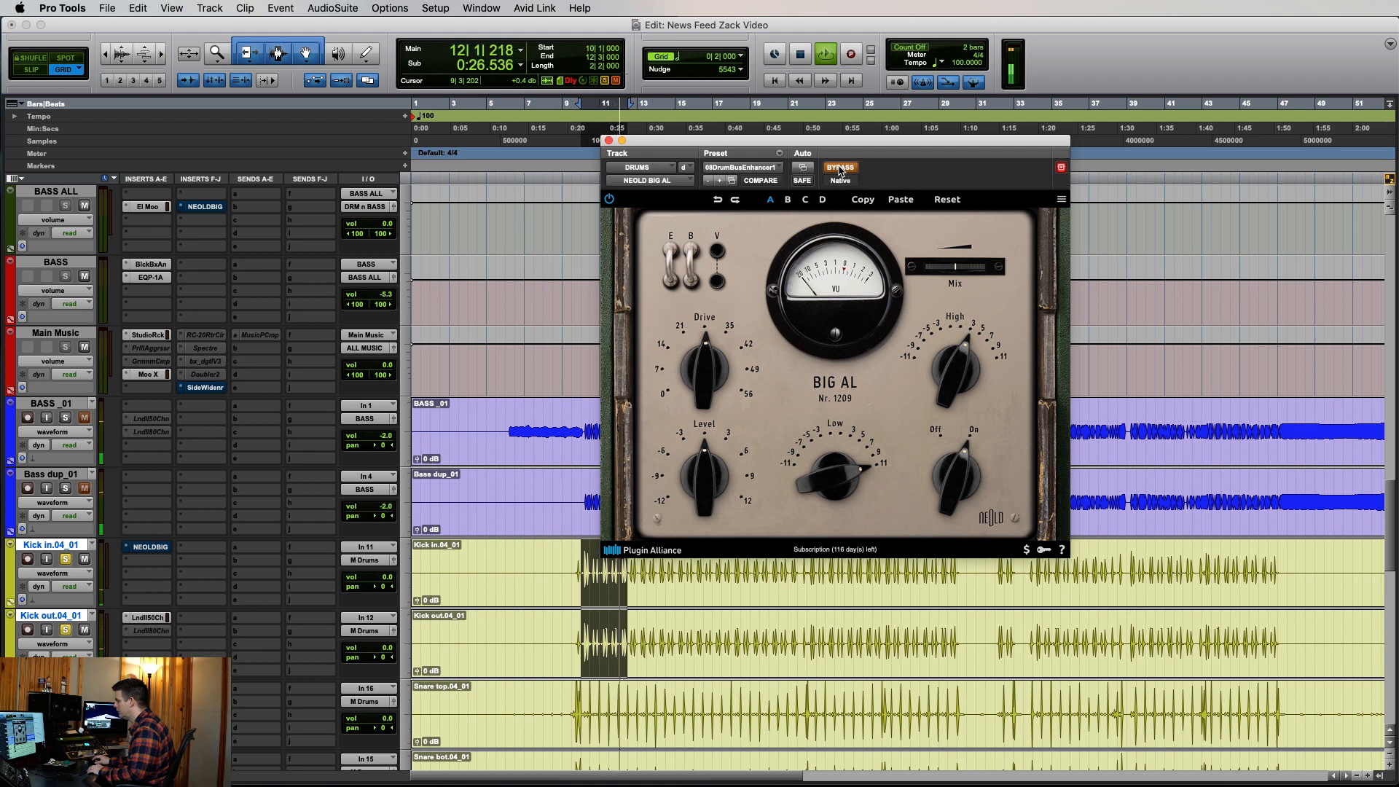
# With BIG AL active, raise Mix and lower High slightly during playback, stop, and set Level to 1.0 dB
pyautogui.moveTo(961, 269); pyautogui.dragTo(1009, 274)
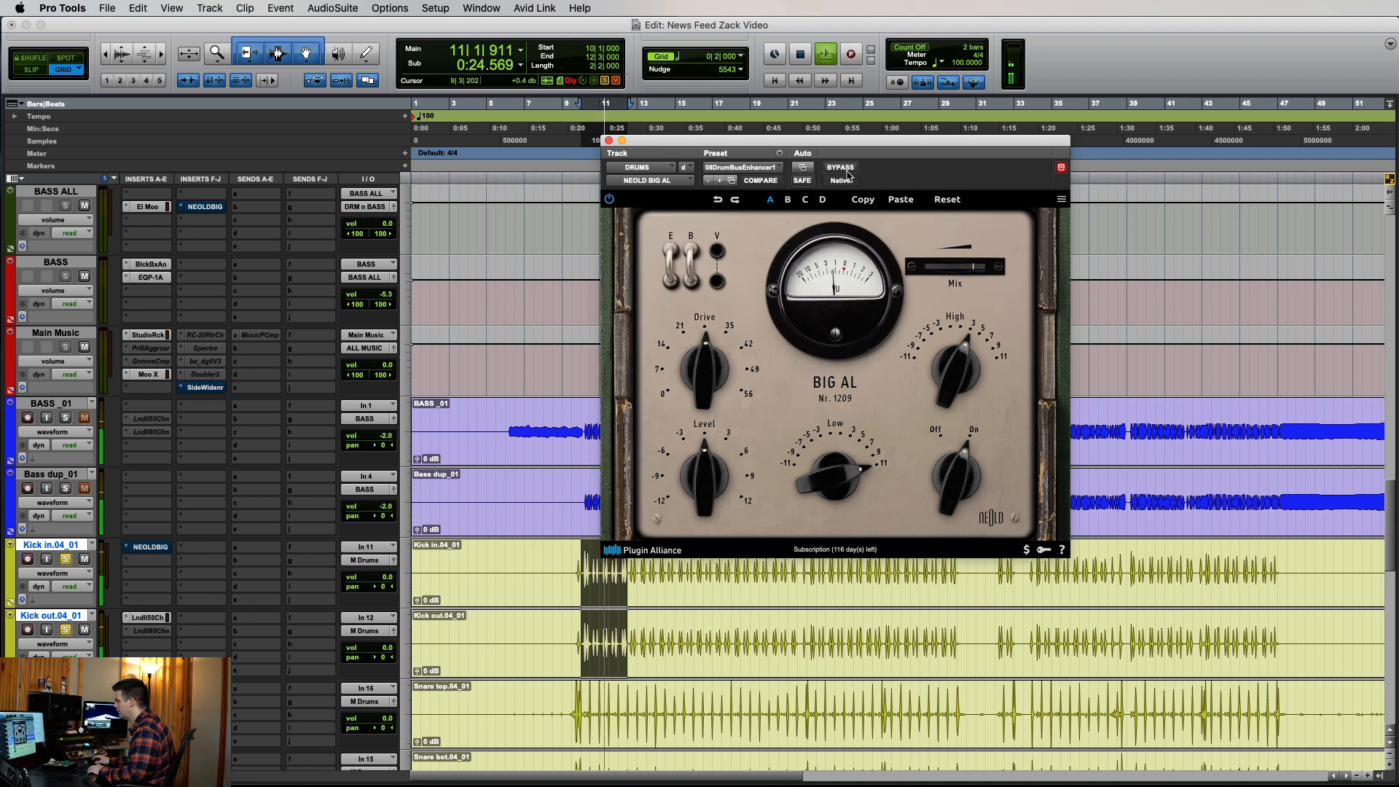
pyautogui.moveTo(993, 367)
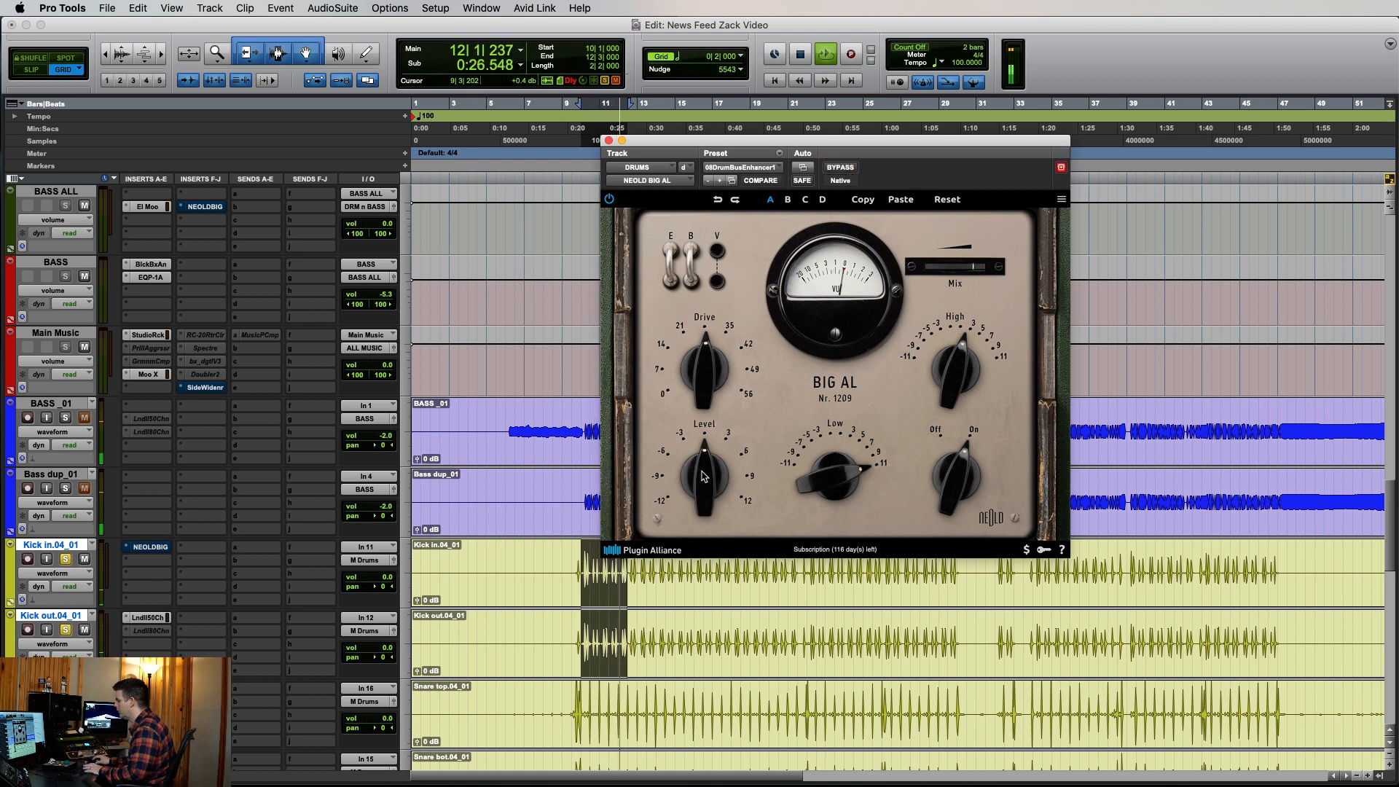
pyautogui.press('space')
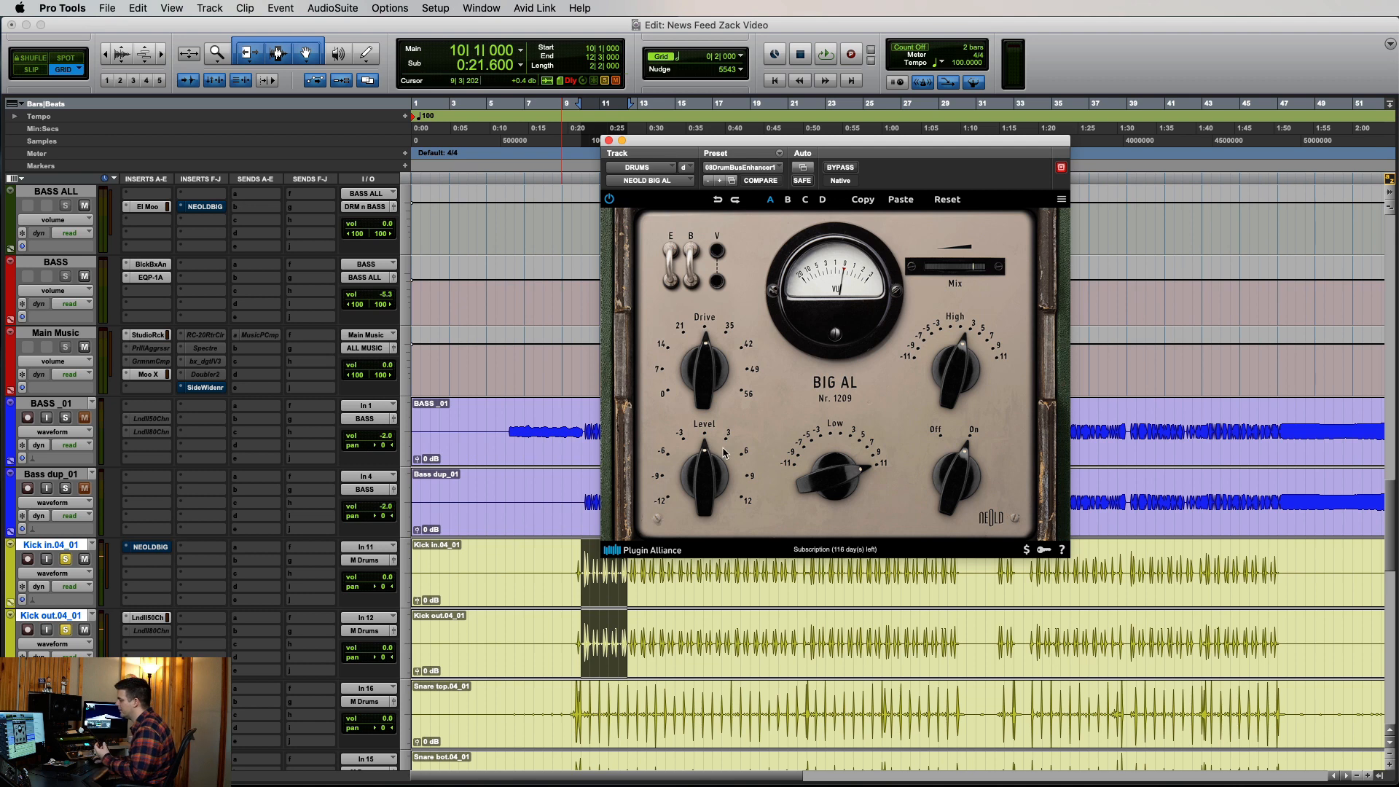
pyautogui.moveTo(711, 452); pyautogui.dragTo(745, 465)
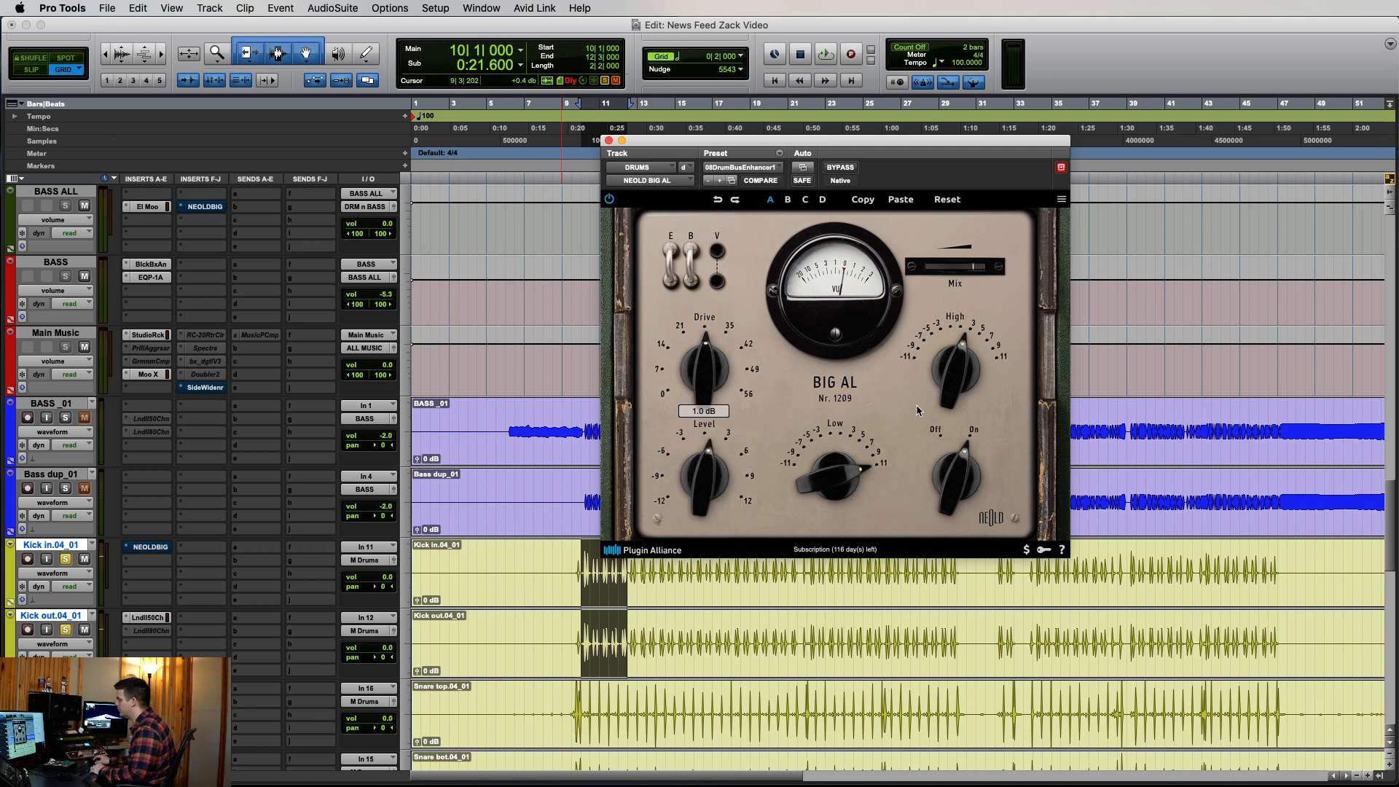